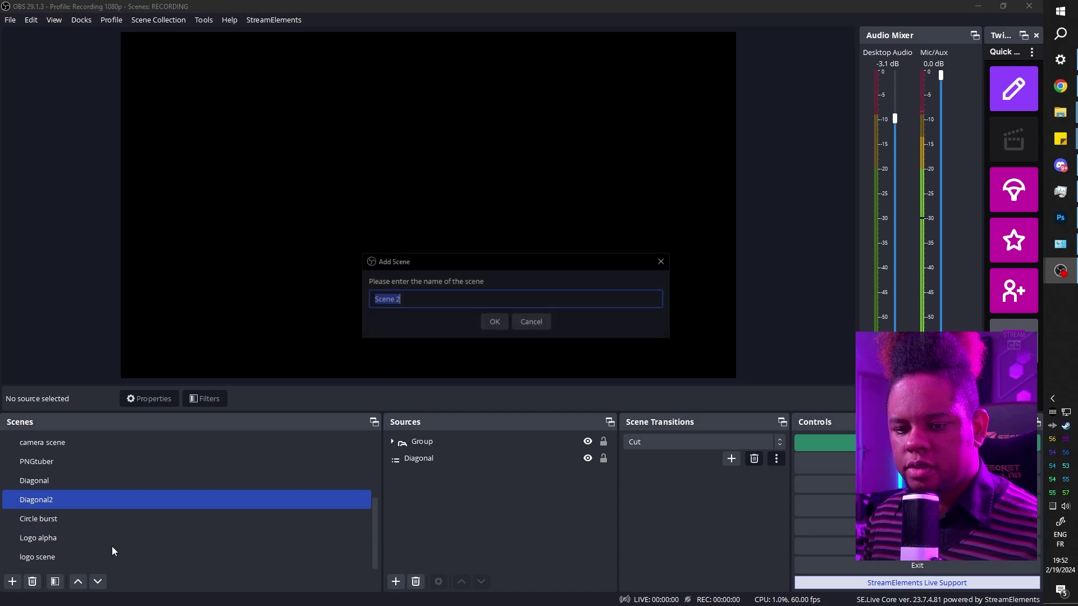
Create the 'Anime zoom' scene and add the existing HDMI video capture source to it
{"action": "type", "text": "Anime room"}
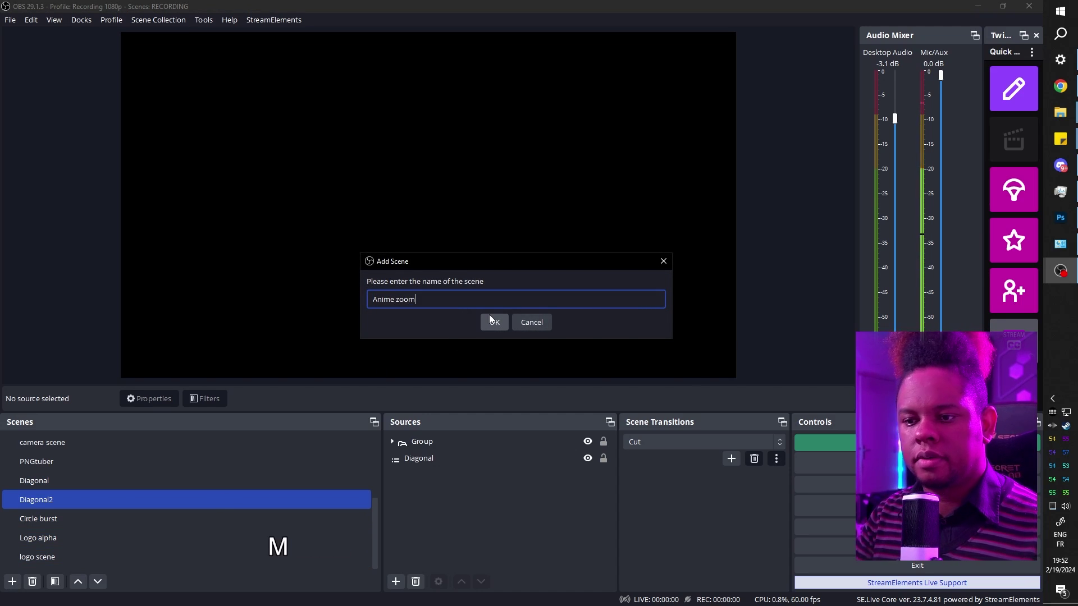
{"action": "key", "text": "Return"}
{"action": "left_click", "coordinate": [395, 581]}
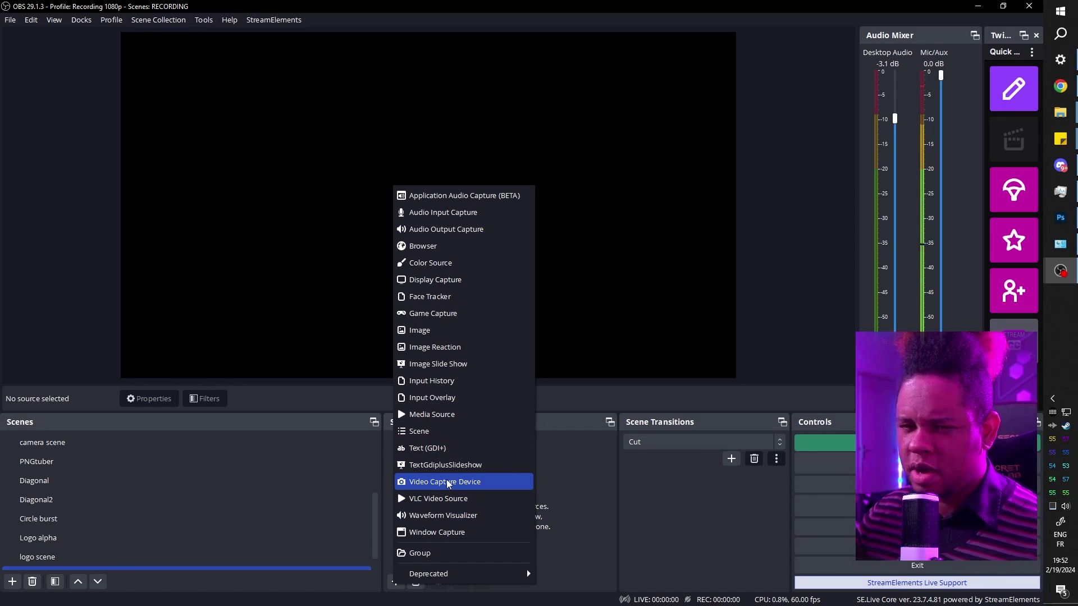
{"action": "left_click", "coordinate": [448, 483]}
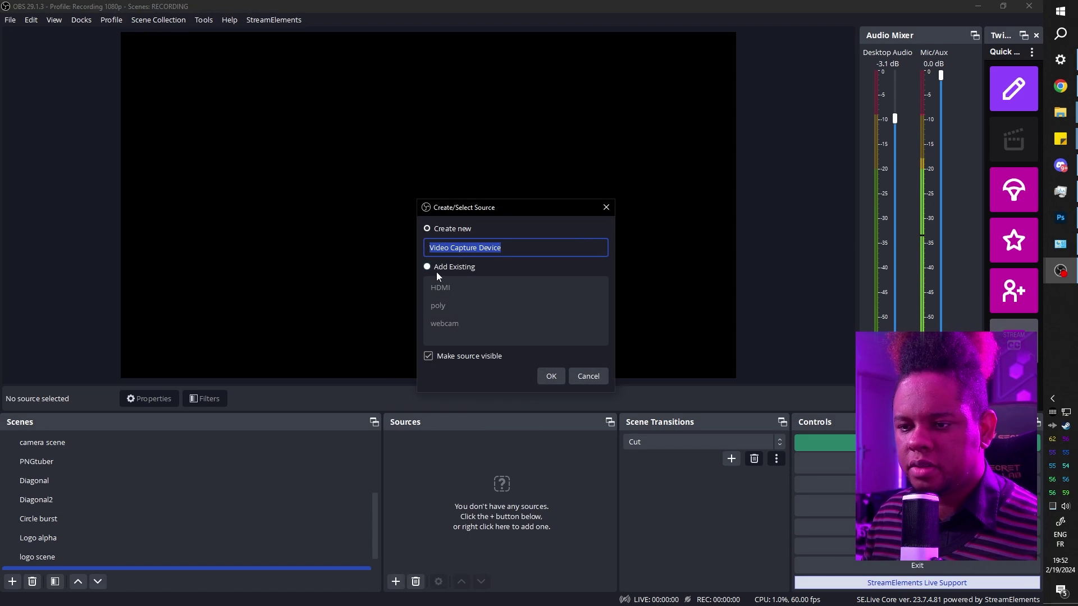
{"action": "left_click", "coordinate": [550, 376]}
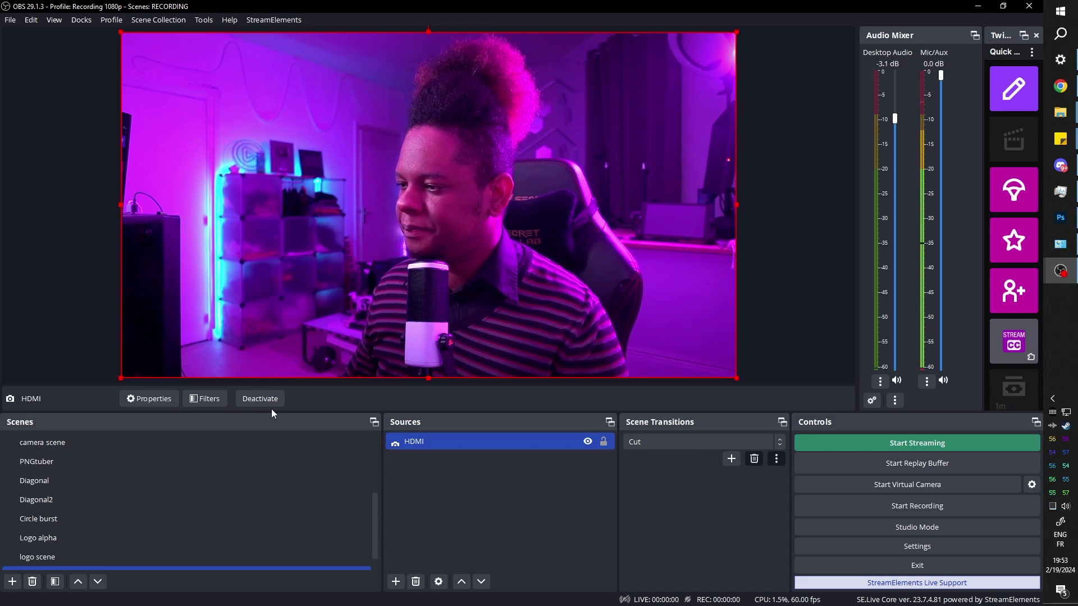
Resize the HDMI camera source by its corners, then fit it exactly to the canvas
{"action": "left_click", "coordinate": [284, 382]}
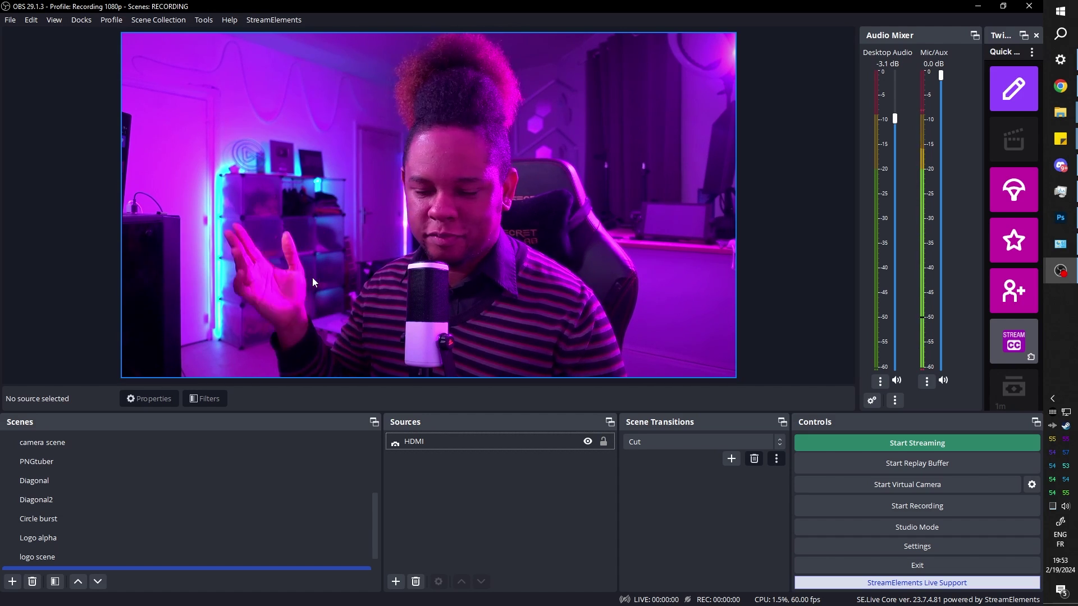
{"action": "left_click", "coordinate": [476, 243]}
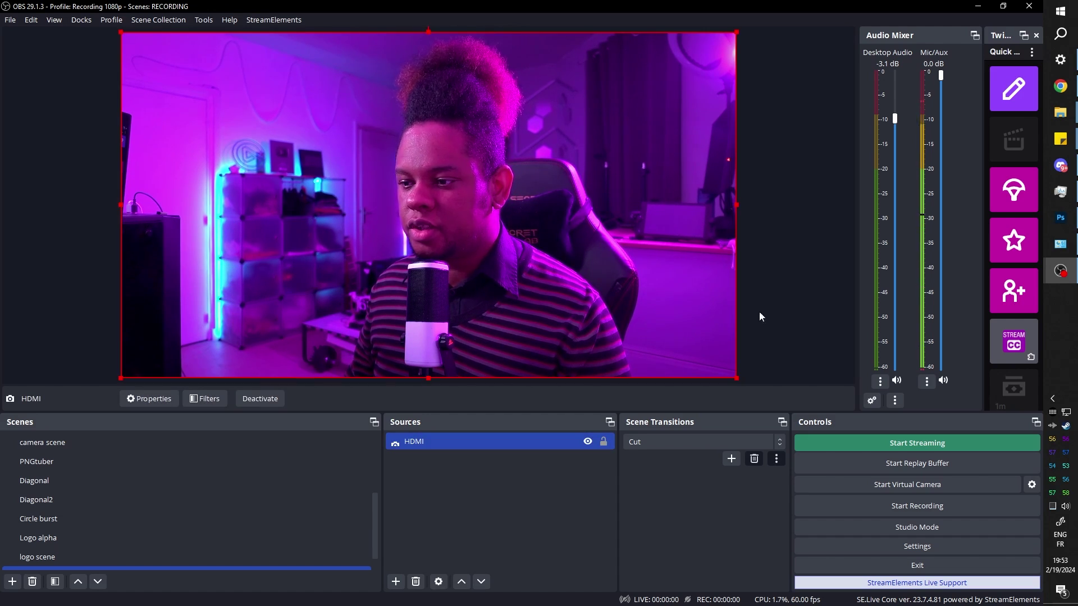
{"action": "mouse_move", "coordinate": [735, 378]}
{"action": "left_mouse_down"}
{"action": "mouse_move", "coordinate": [1031, 458]}
{"action": "mouse_move", "coordinate": [1077, 486]}
{"action": "left_mouse_up"}
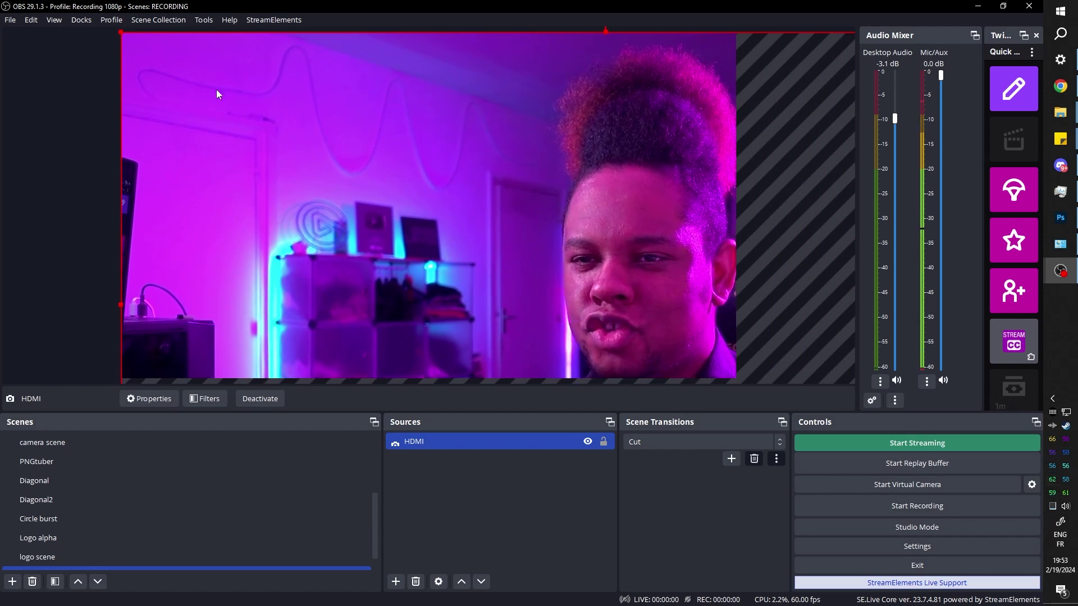
{"action": "mouse_move", "coordinate": [122, 31]}
{"action": "left_mouse_down"}
{"action": "mouse_move", "coordinate": [67, 56]}
{"action": "mouse_move", "coordinate": [84, 84]}
{"action": "mouse_move", "coordinate": [2, 72]}
{"action": "left_mouse_up"}
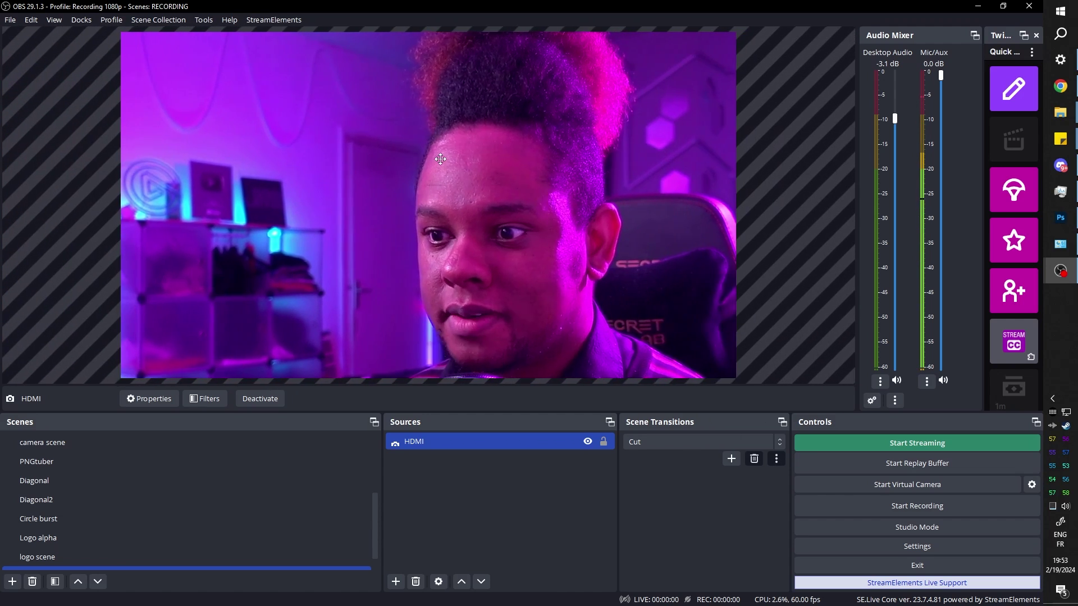
{"action": "key", "text": "ctrl+r"}
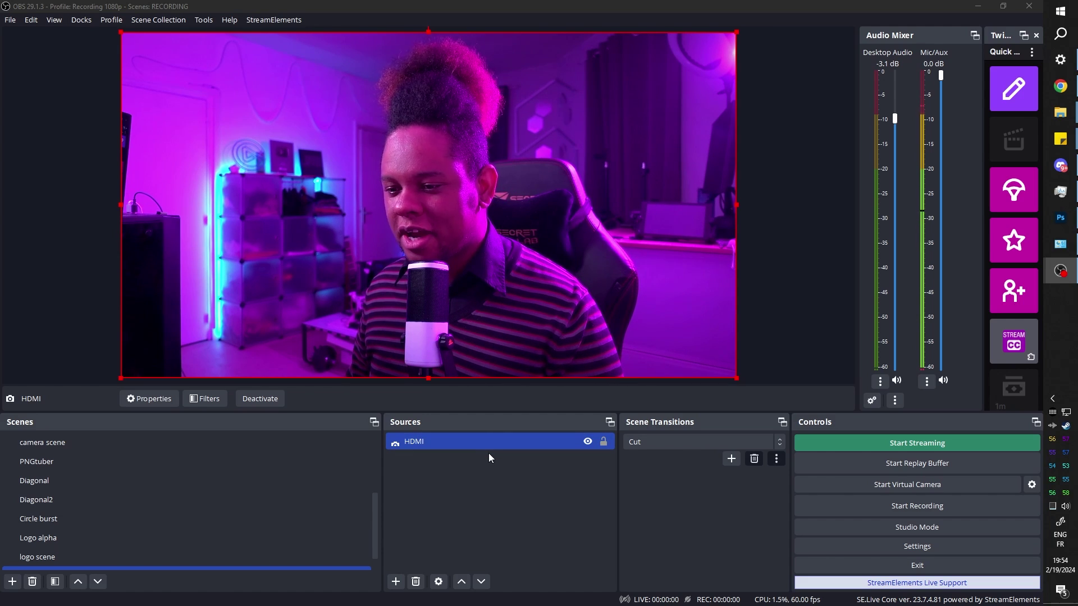
Add a Face Tracker effect filter to the HDMI source and move the Filters window aside
{"action": "right_click", "coordinate": [475, 445]}
{"action": "left_click", "coordinate": [495, 436]}
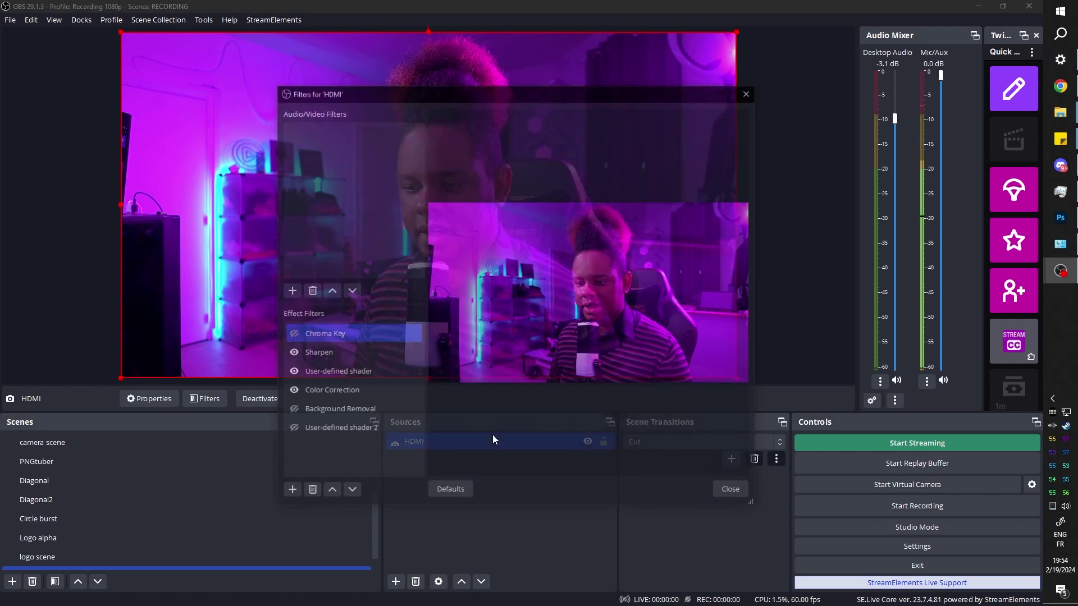
{"action": "left_click", "coordinate": [290, 492]}
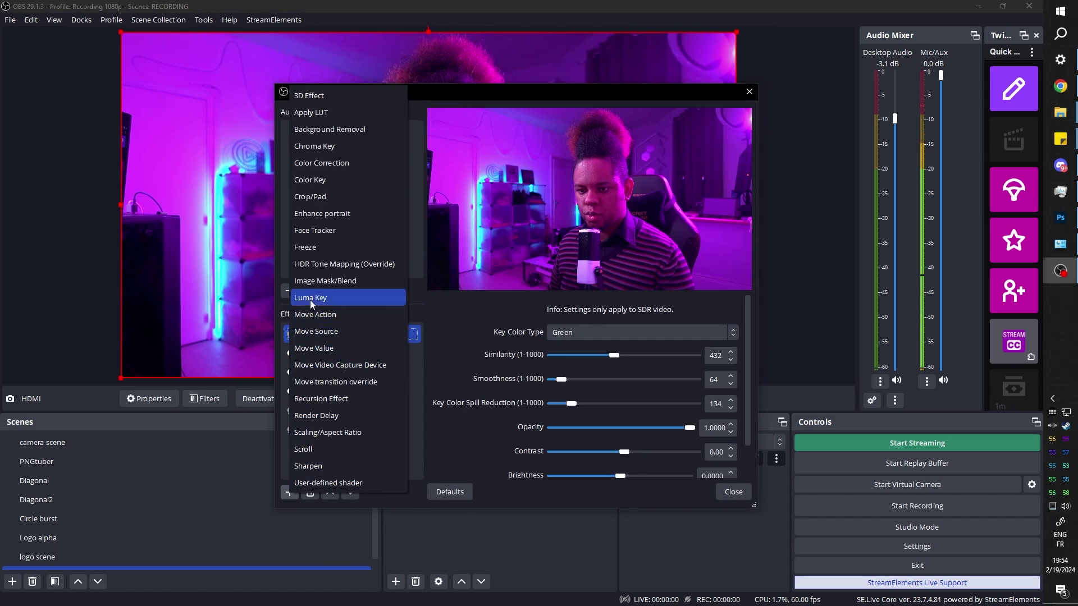
{"action": "left_click_drag", "start_coordinate": [459, 91], "coordinate": [256, 415]}
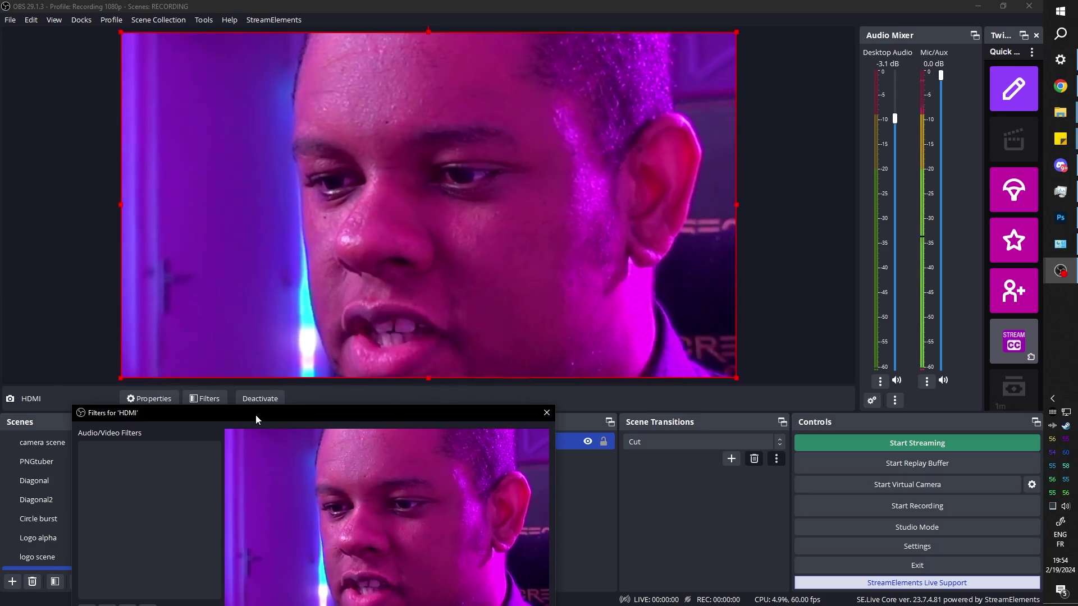
{"action": "left_click_drag", "start_coordinate": [254, 419], "coordinate": [709, 125]}
Toggle the Face Tracker filter off and on to compare the wide and zoomed views
{"action": "left_click", "coordinate": [544, 474]}
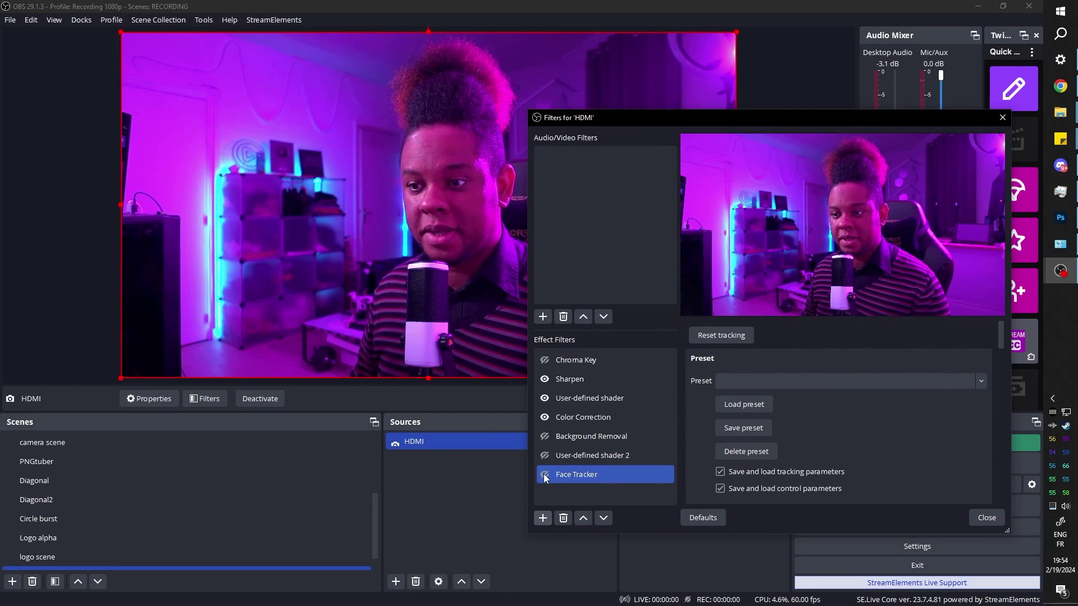
{"action": "left_click", "coordinate": [545, 475]}
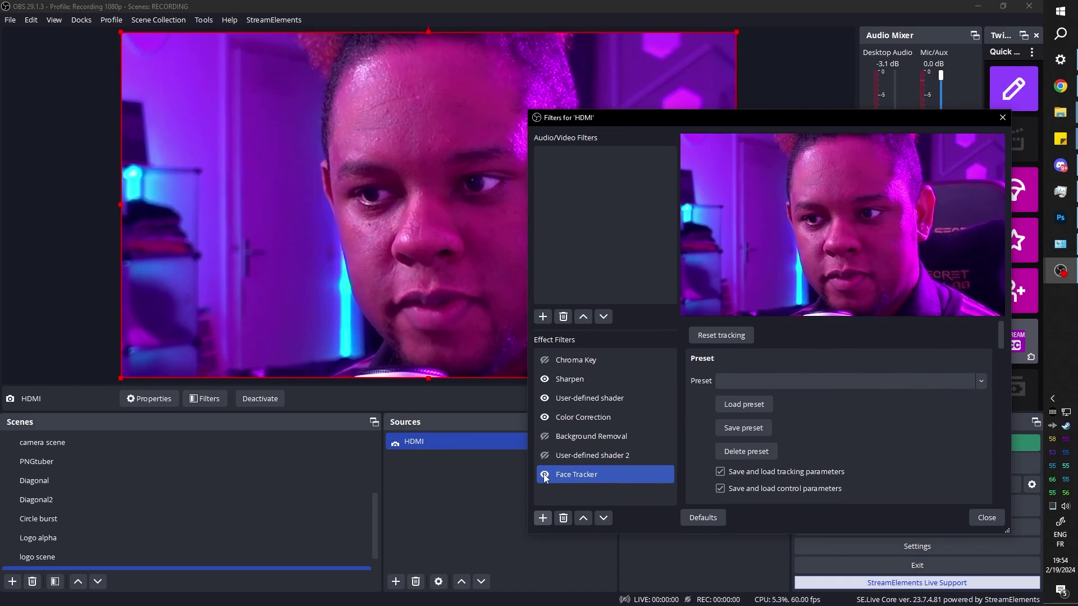
{"action": "left_click", "coordinate": [545, 475]}
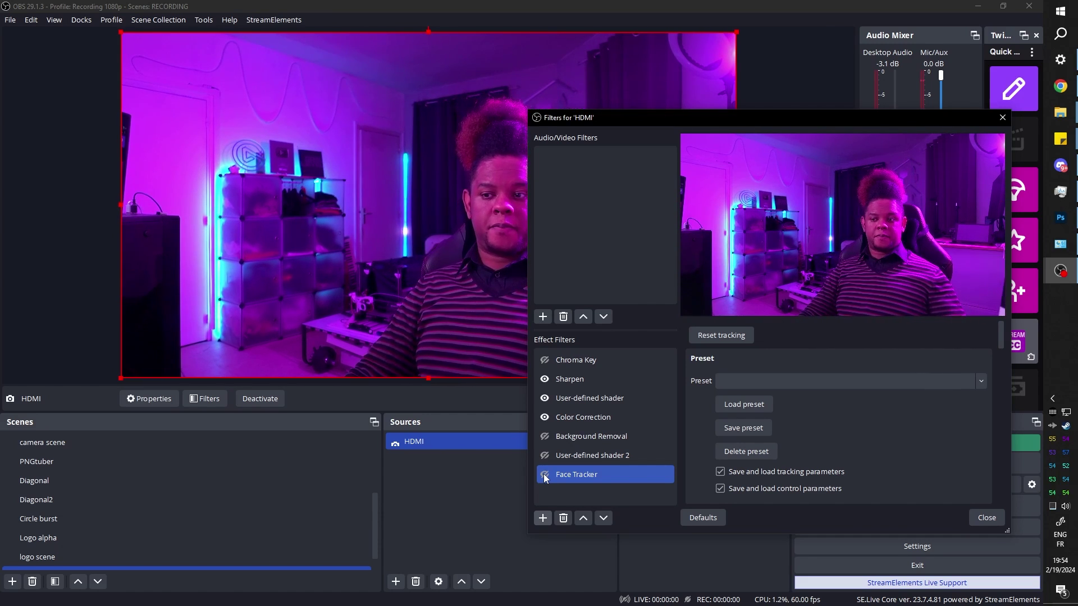
{"action": "left_click", "coordinate": [545, 475]}
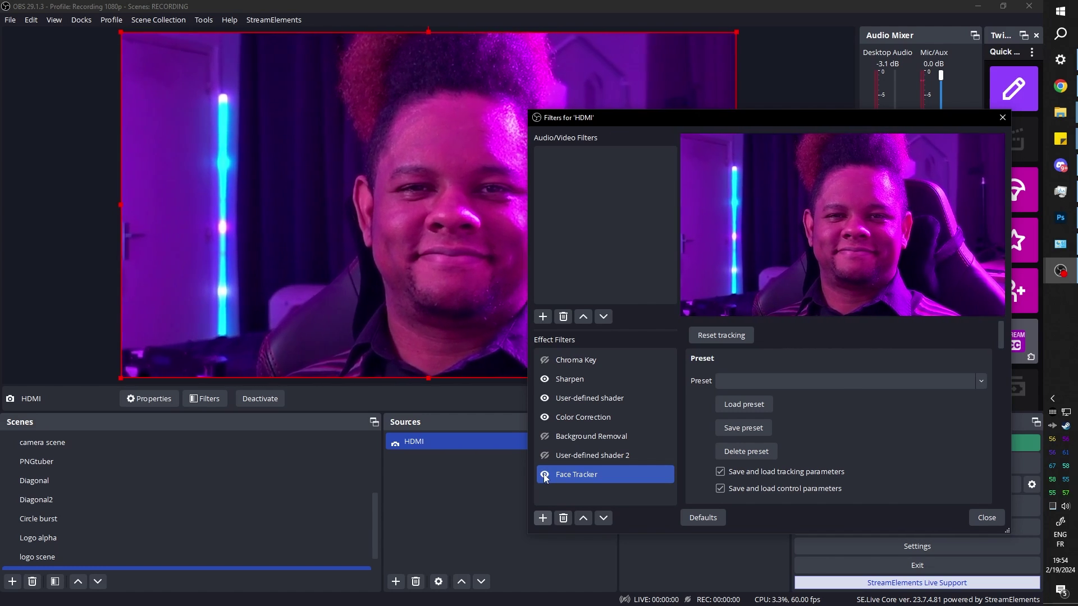
{"action": "left_click", "coordinate": [545, 475]}
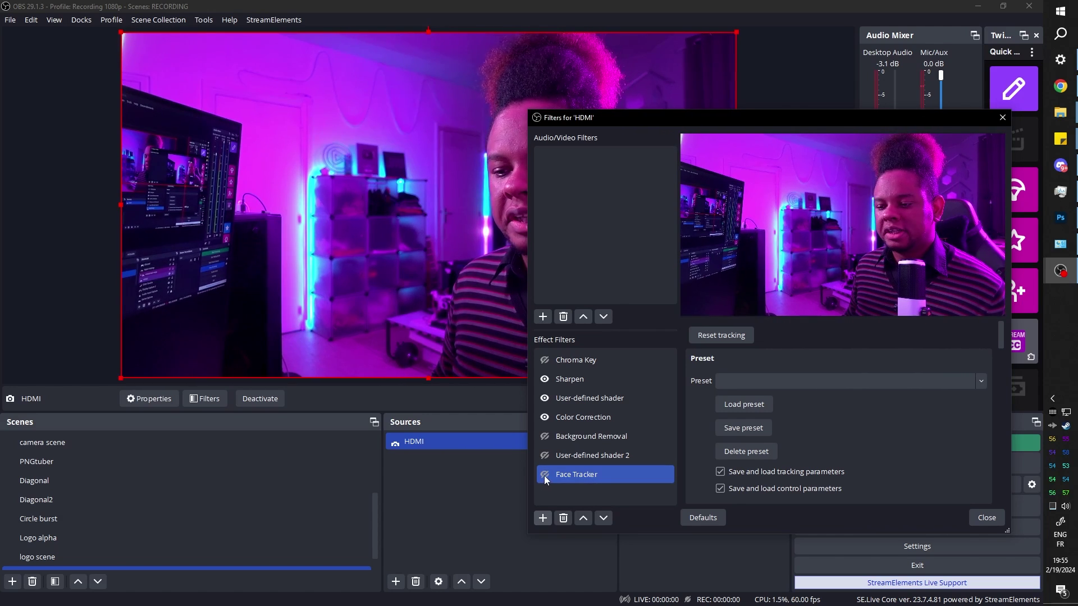
{"action": "left_click", "coordinate": [545, 474]}
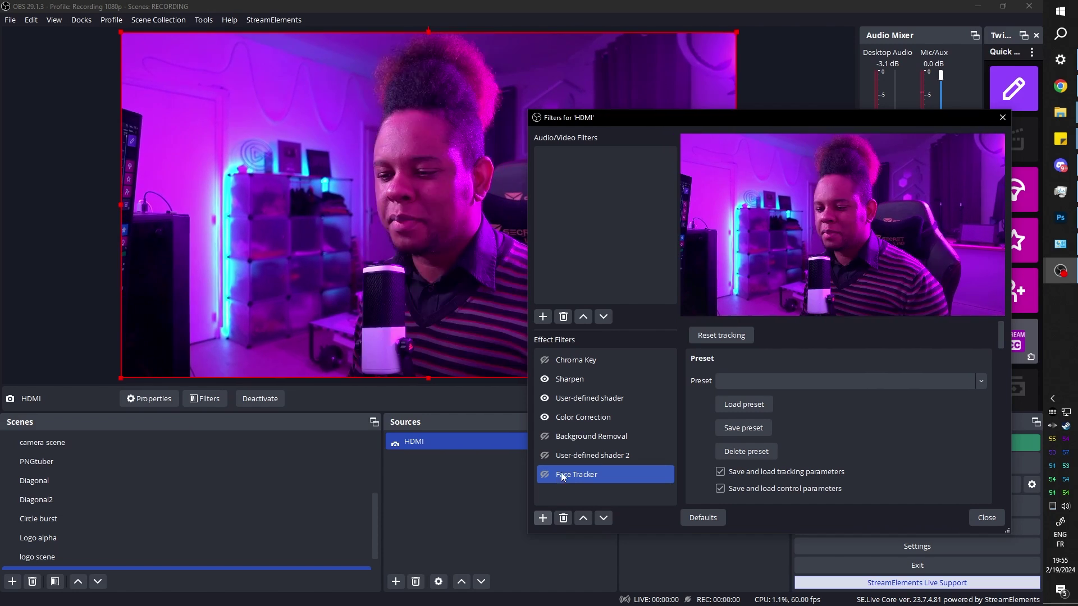
{"action": "left_click", "coordinate": [544, 474]}
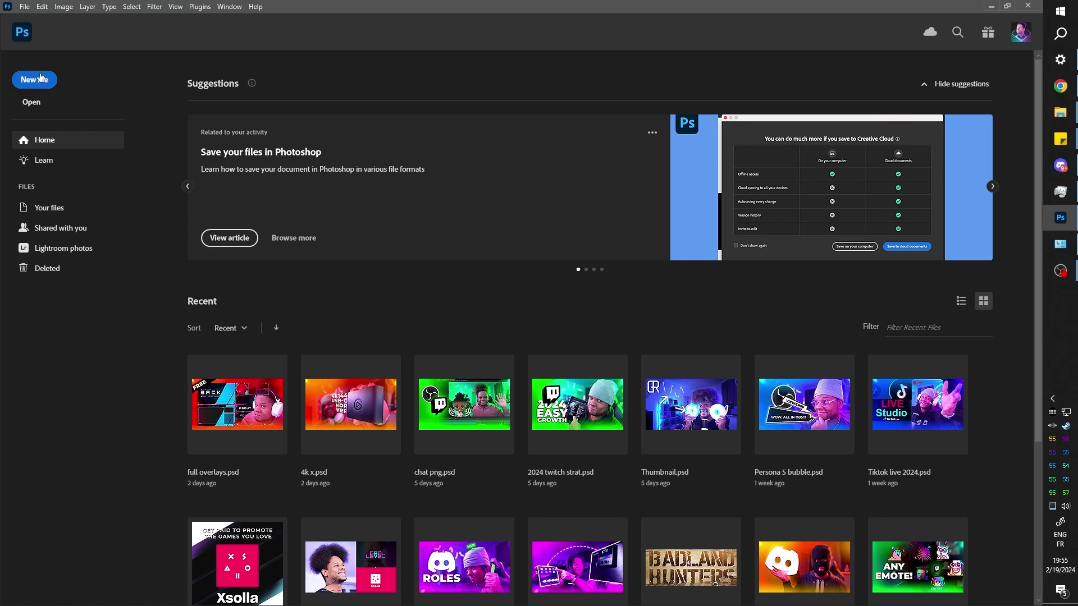
Create a 1920x1080 Photoshop document, unlock the Background as Layer 0, and fill it black
{"action": "left_click", "coordinate": [34, 79]}
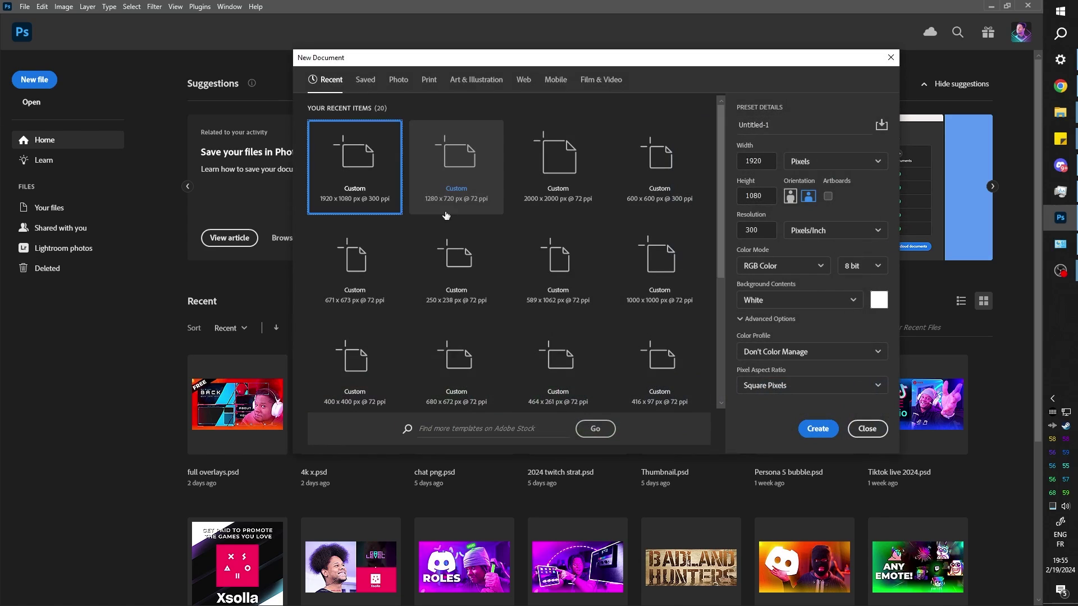
{"action": "left_click", "coordinate": [818, 430]}
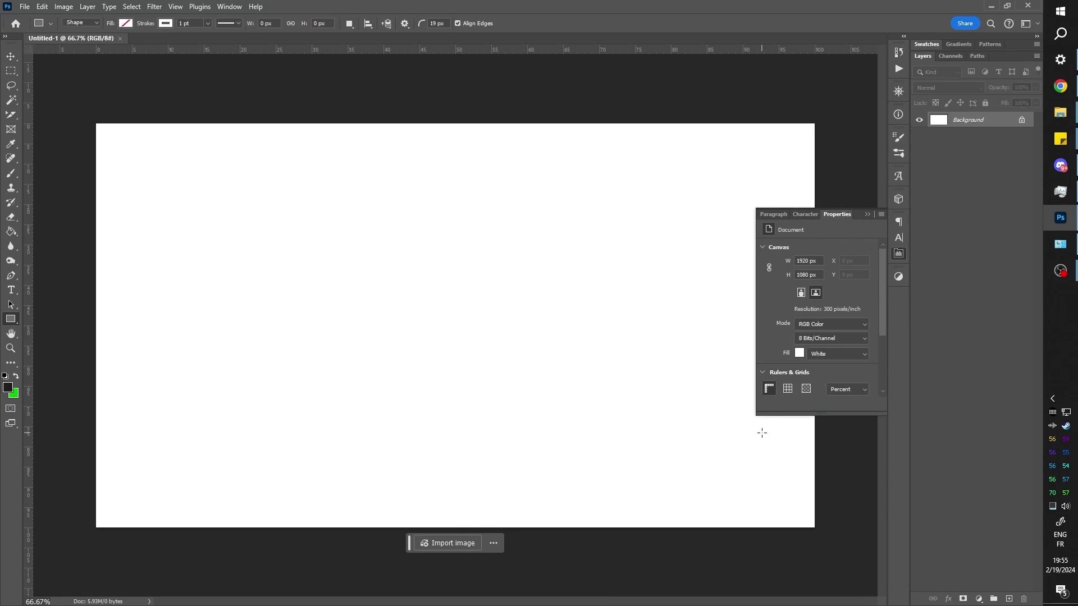
{"action": "left_click", "coordinate": [867, 215]}
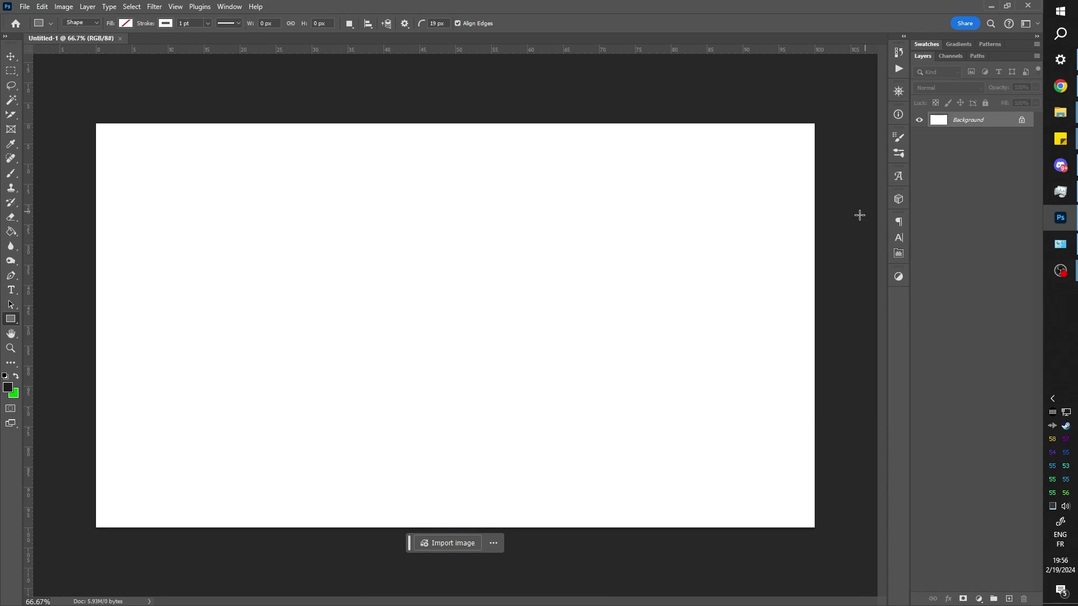
{"action": "double_click", "coordinate": [995, 123]}
{"action": "key", "text": "Return"}
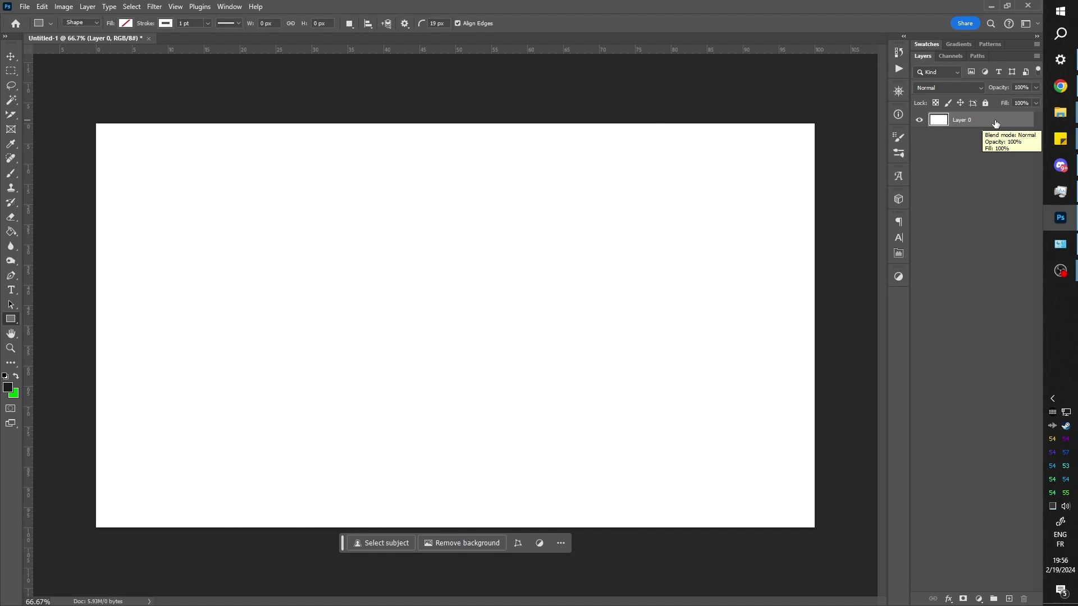
{"action": "key", "text": "alt+BackSpace"}
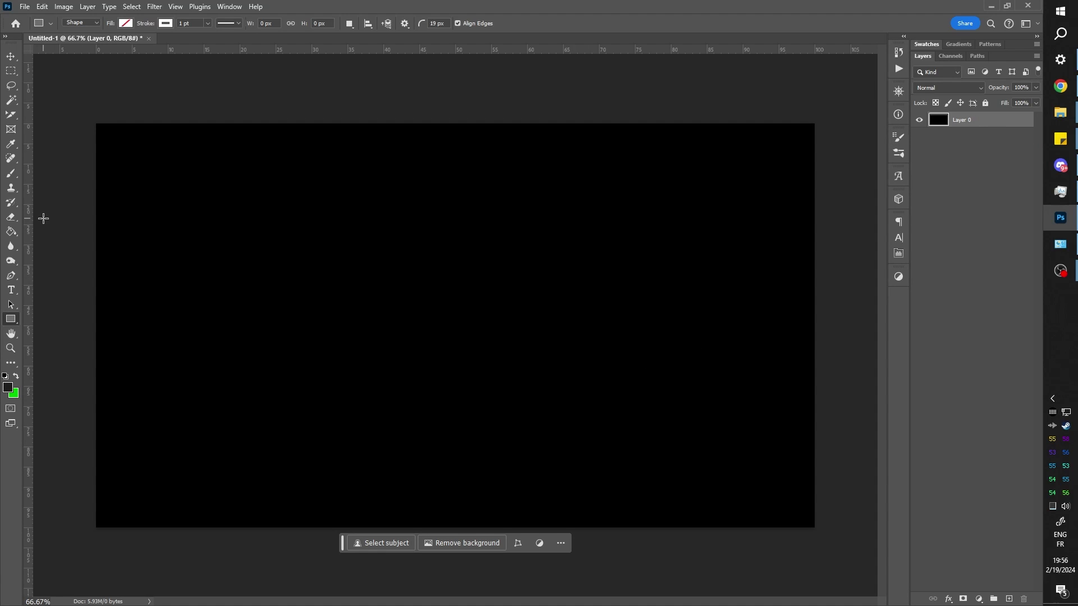
Draw a wide white-filled rectangle across the middle of the canvas
{"action": "left_click_drag", "start_coordinate": [837, 361], "coordinate": [865, 466]}
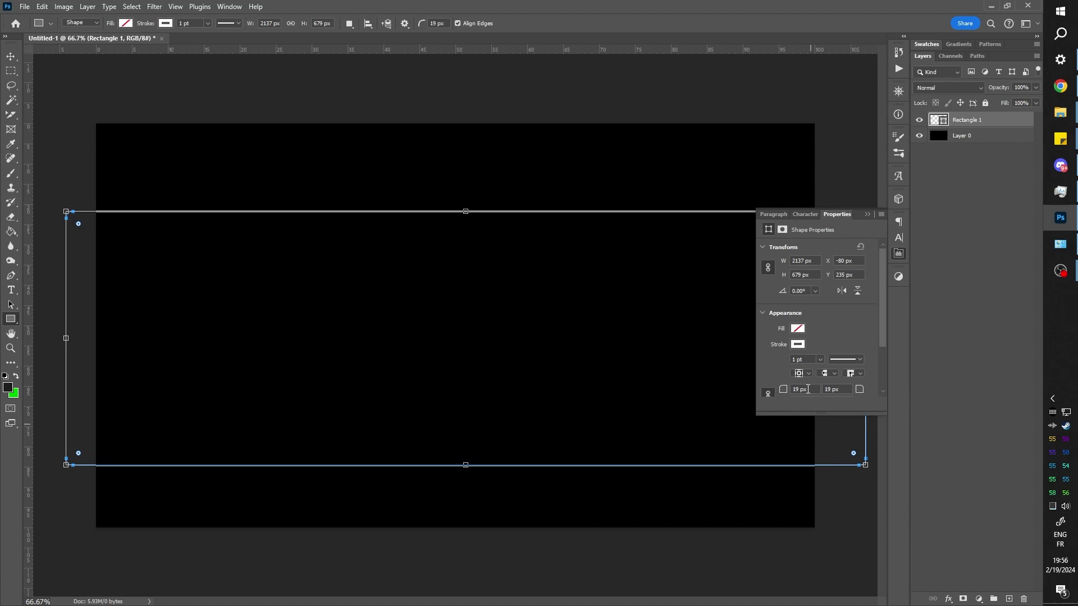
{"action": "left_click", "coordinate": [798, 344]}
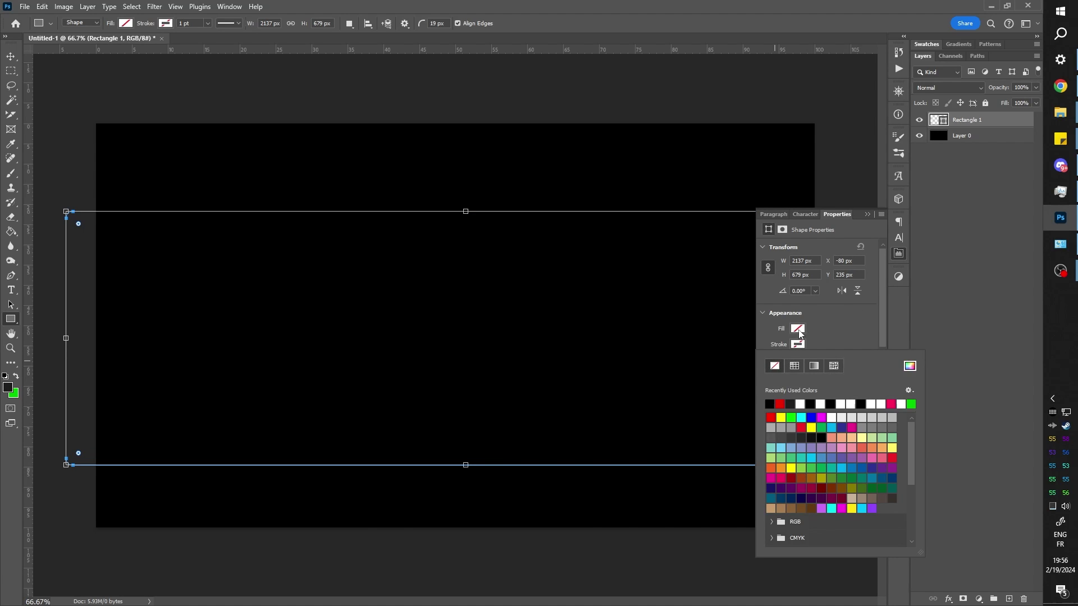
{"action": "left_click", "coordinate": [798, 330]}
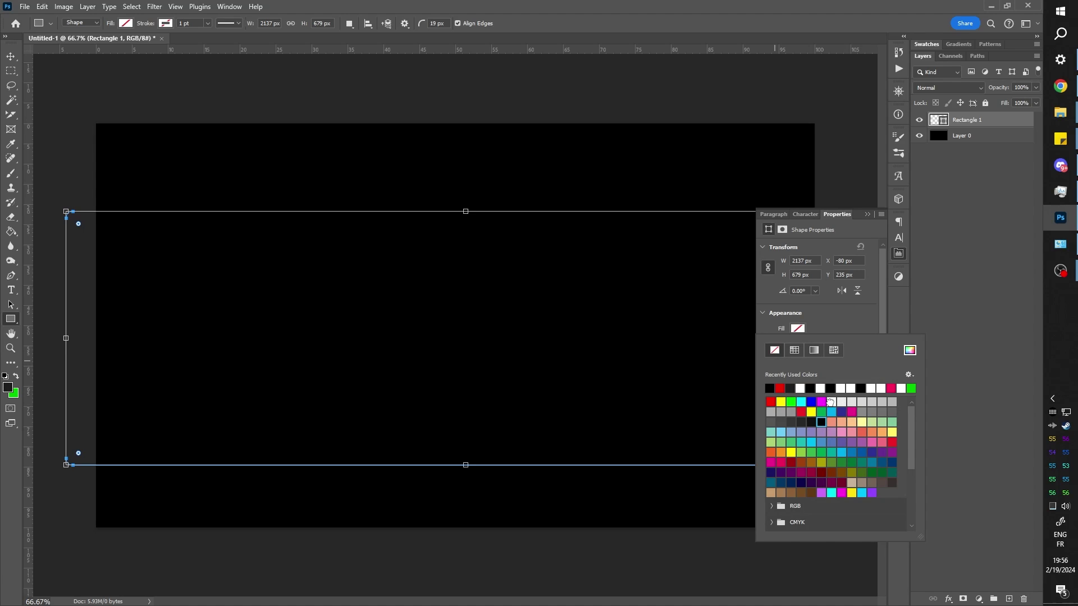
{"action": "left_click", "coordinate": [830, 402]}
{"action": "left_click", "coordinate": [12, 58]}
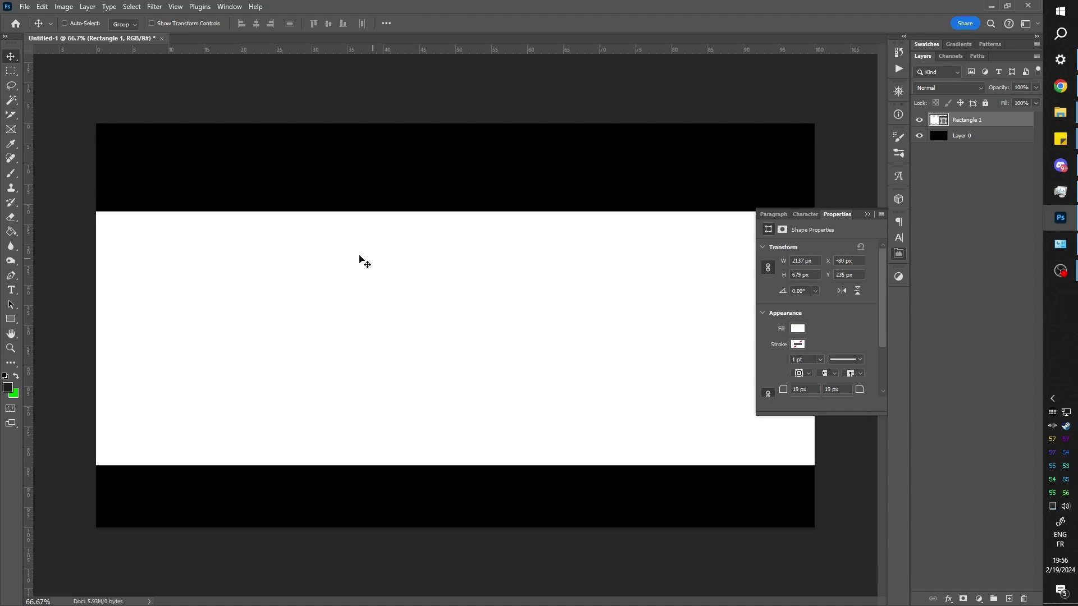
{"action": "left_click", "coordinate": [867, 215]}
{"action": "mouse_move", "coordinate": [511, 322]}
{"action": "left_mouse_down"}
{"action": "mouse_move", "coordinate": [507, 334]}
{"action": "mouse_move", "coordinate": [509, 322]}
{"action": "left_mouse_up"}
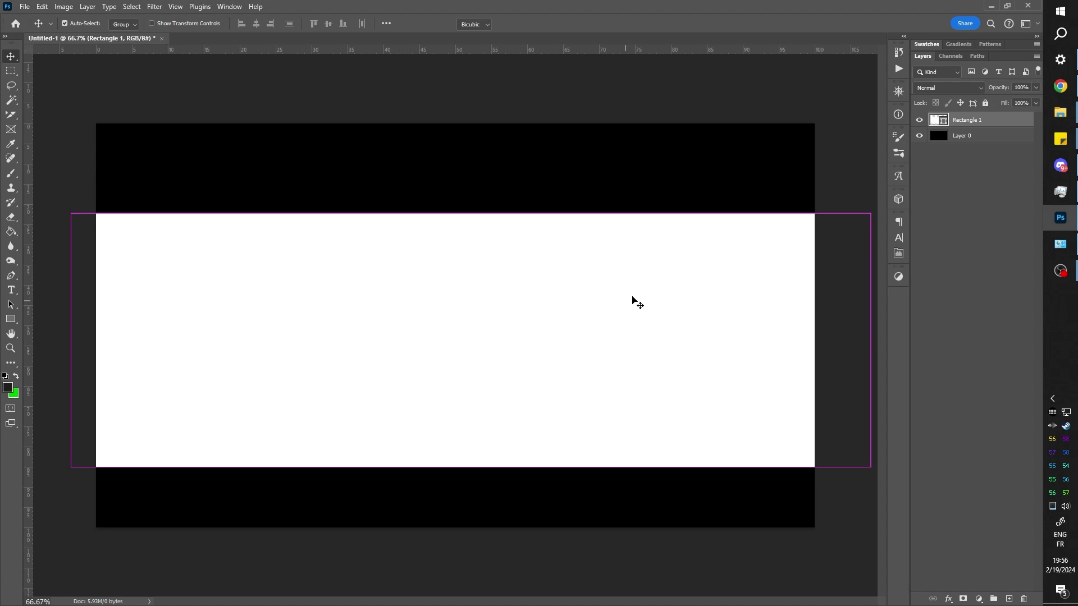
Rotate the white rectangle to about -6° and nudge it slightly left
{"action": "key", "text": "ctrl+t"}
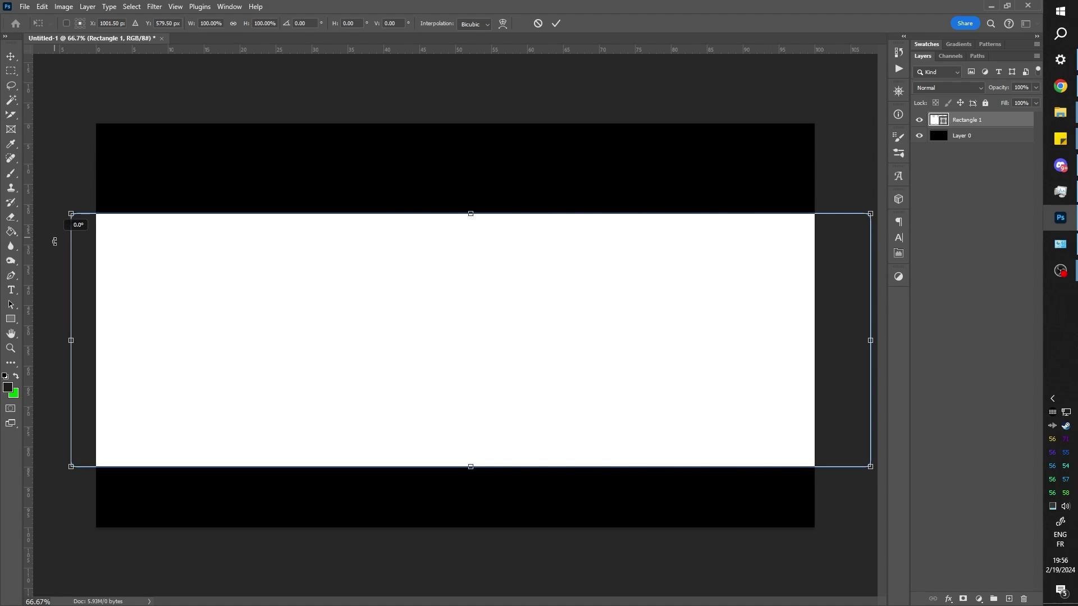
{"action": "left_click_drag", "start_coordinate": [54, 243], "coordinate": [38, 278]}
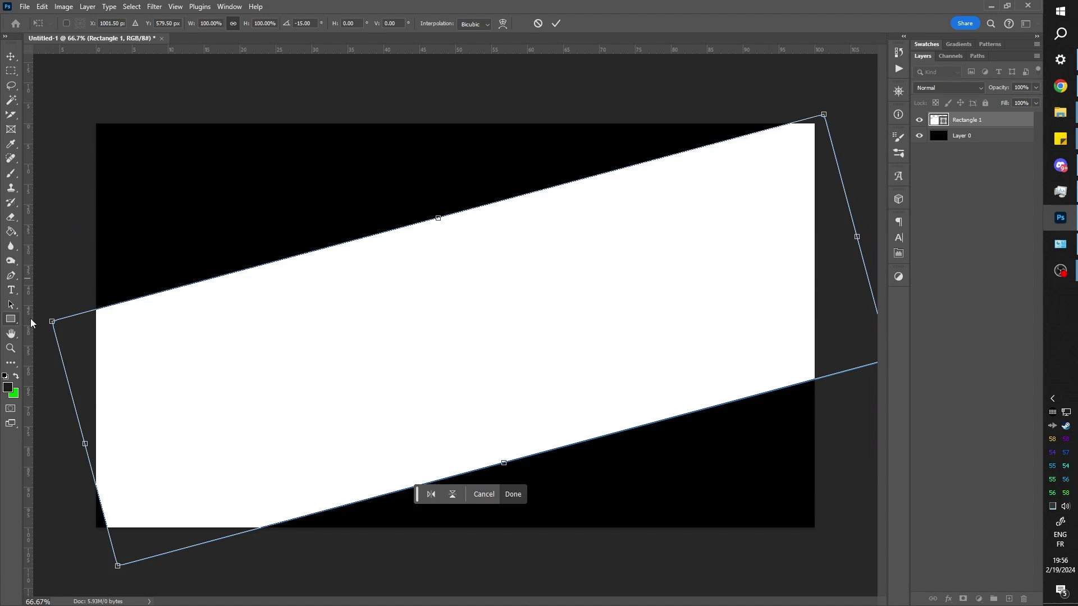
{"action": "left_click_drag", "start_coordinate": [51, 271], "coordinate": [59, 247]}
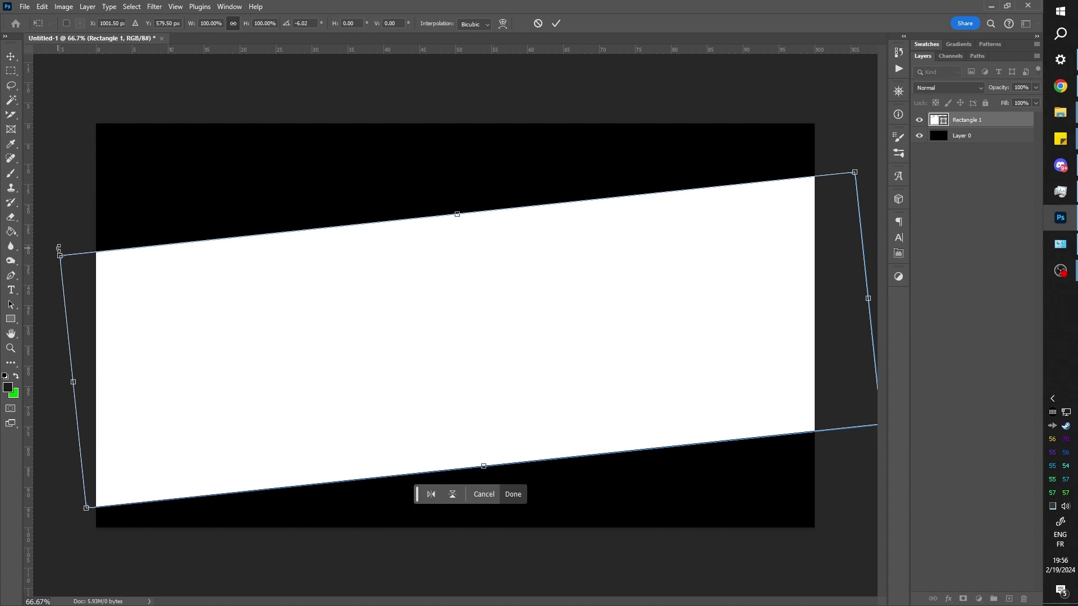
{"action": "left_click_drag", "start_coordinate": [464, 271], "coordinate": [445, 250]}
{"action": "key", "text": "Return"}
Quick-export the image as a PNG
{"action": "left_click", "coordinate": [25, 6]}
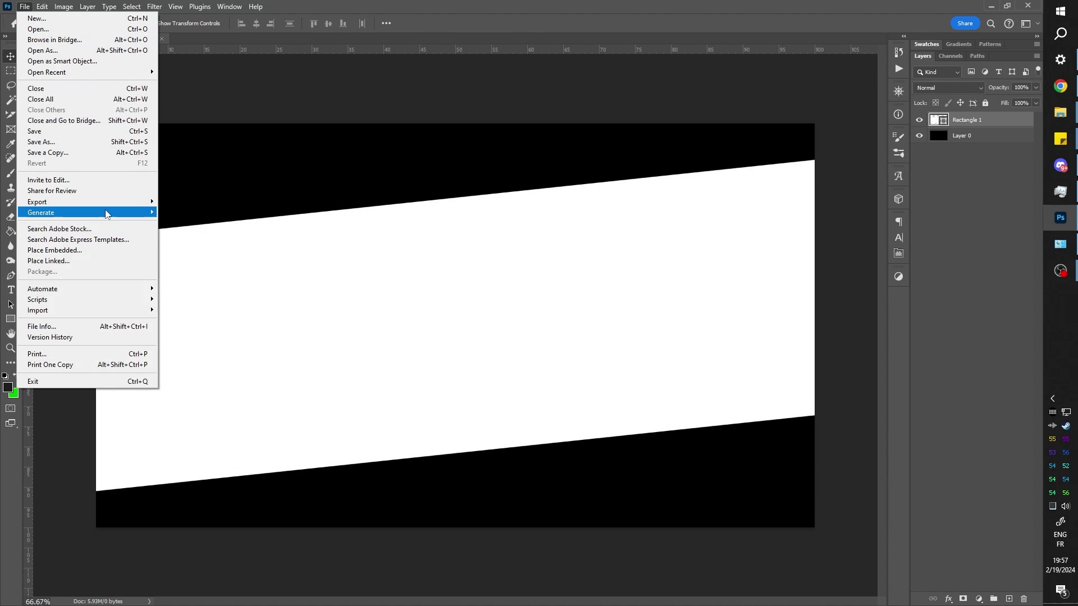
{"action": "mouse_move", "coordinate": [84, 201]}
{"action": "left_click", "coordinate": [185, 201]}
{"action": "key", "text": "Return"}
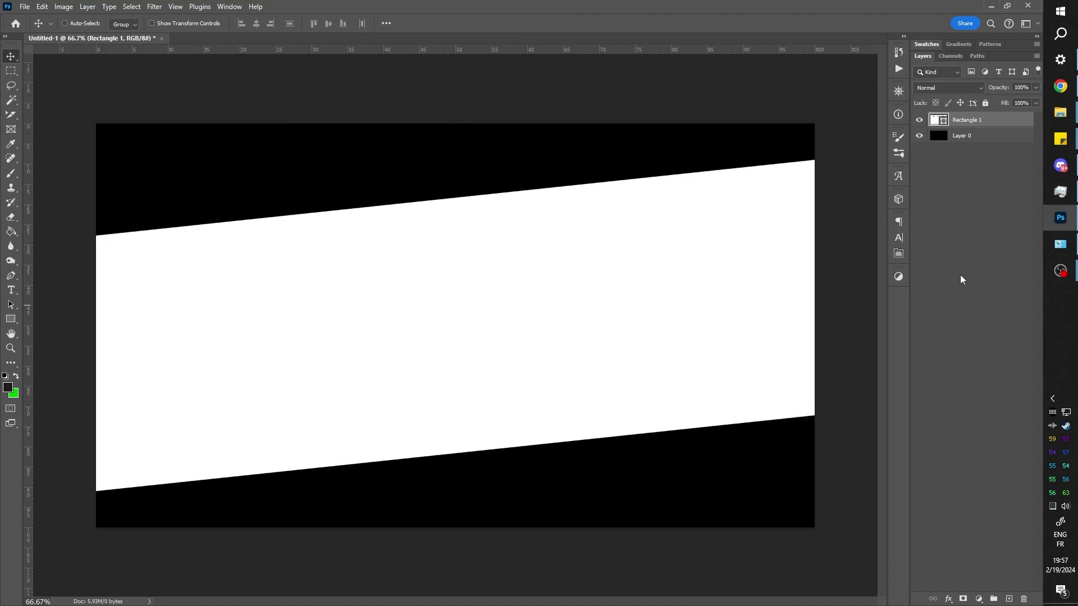
Add an Image Mask/Blend effect filter to the HDMI source
{"action": "left_click", "coordinate": [1067, 273]}
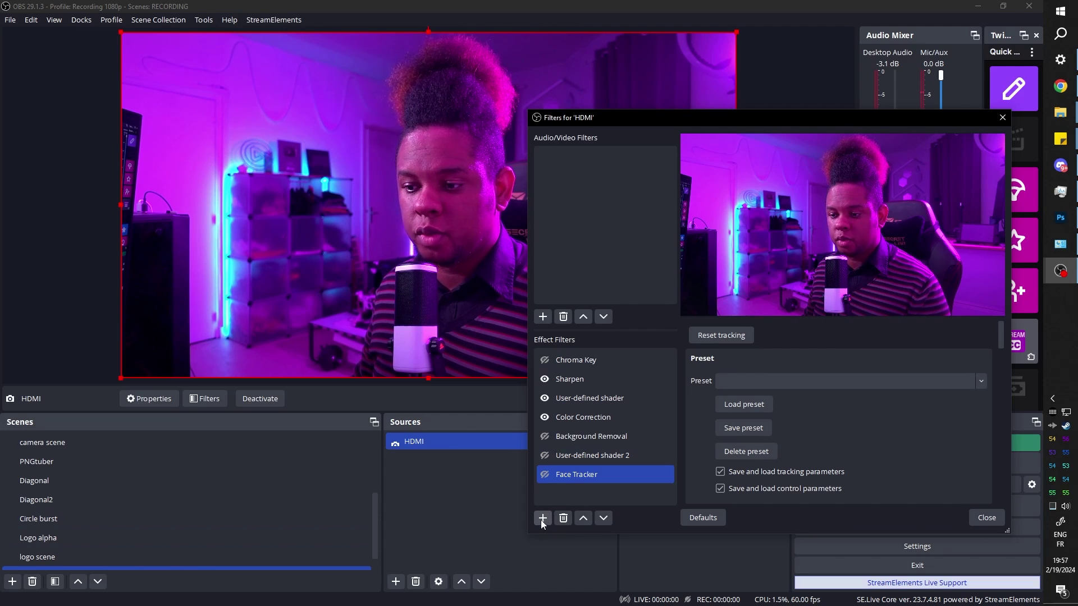
{"action": "left_click", "coordinate": [542, 518]}
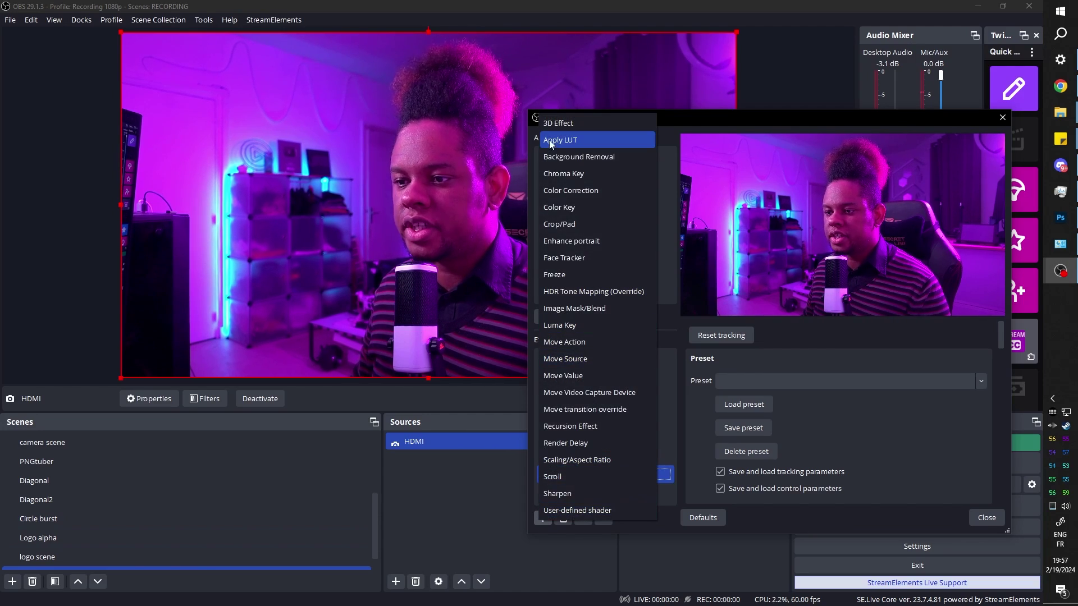
{"action": "left_click", "coordinate": [577, 310]}
{"action": "left_click", "coordinate": [741, 343]}
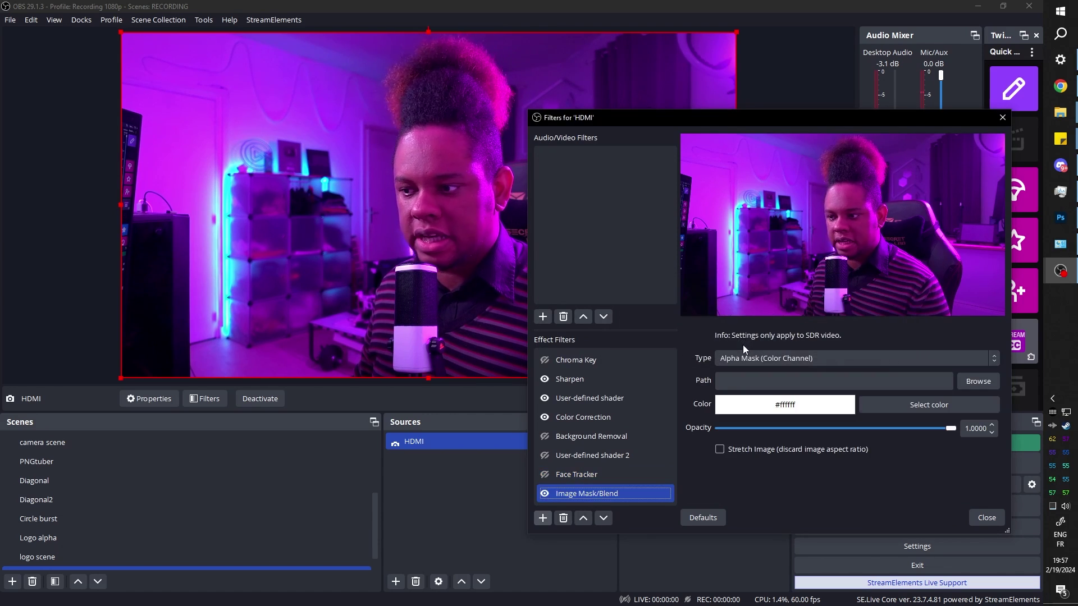
{"action": "left_click_drag", "start_coordinate": [646, 117], "coordinate": [649, 91]}
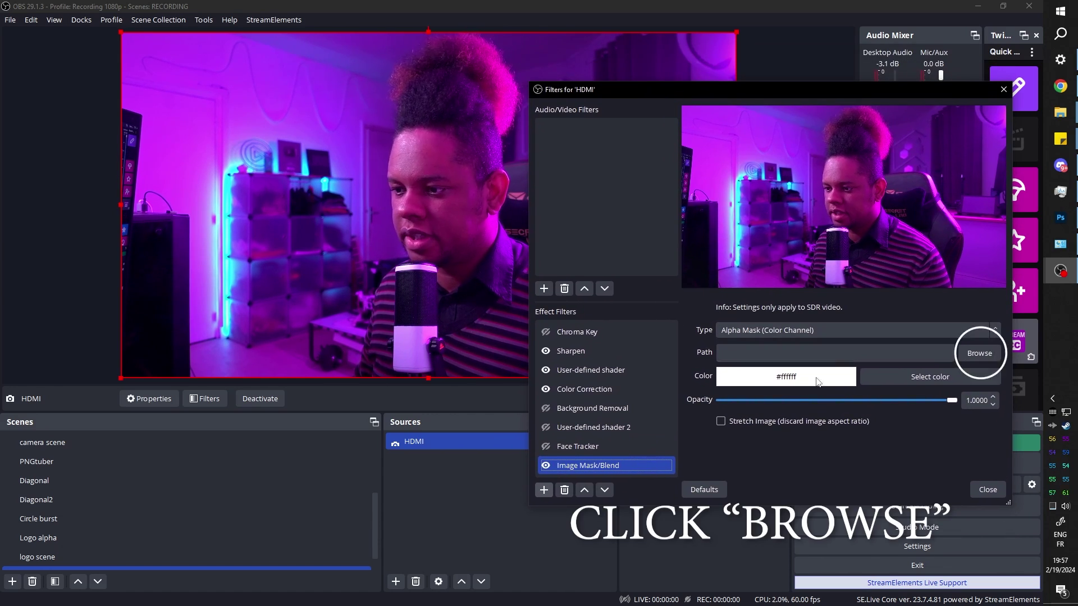
Load Mask.png from the Anime eye zoom folder as the mask image
{"action": "left_click", "coordinate": [980, 353]}
{"action": "left_click", "coordinate": [544, 283]}
{"action": "left_click", "coordinate": [724, 202]}
{"action": "double_click", "coordinate": [723, 208]}
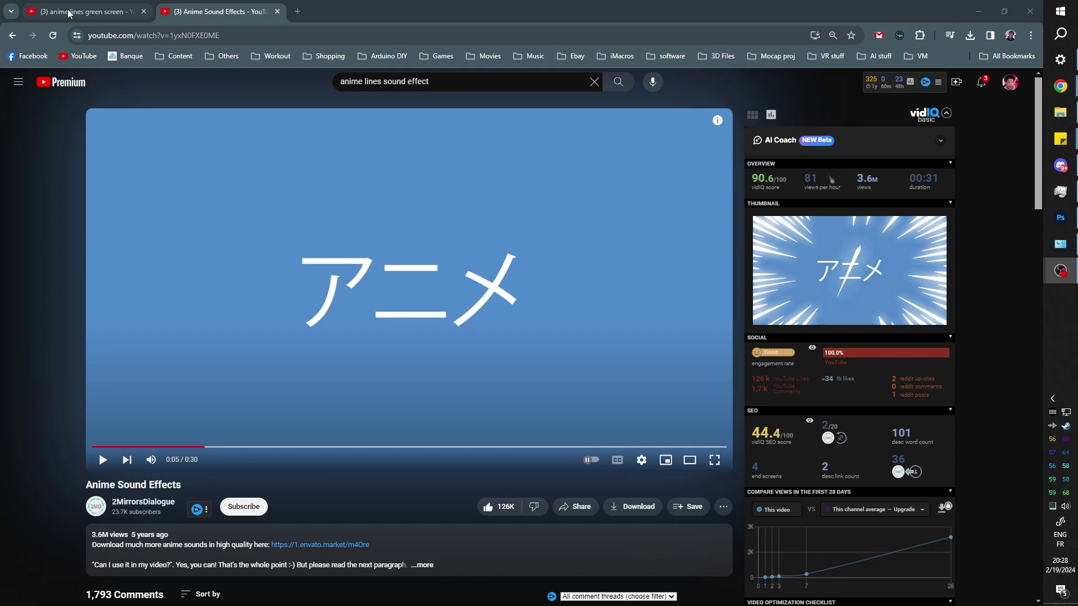
Browse the anime lines green-screen search results, previewing several videos
{"action": "left_click", "coordinate": [71, 12]}
{"action": "mouse_move", "coordinate": [299, 238]}
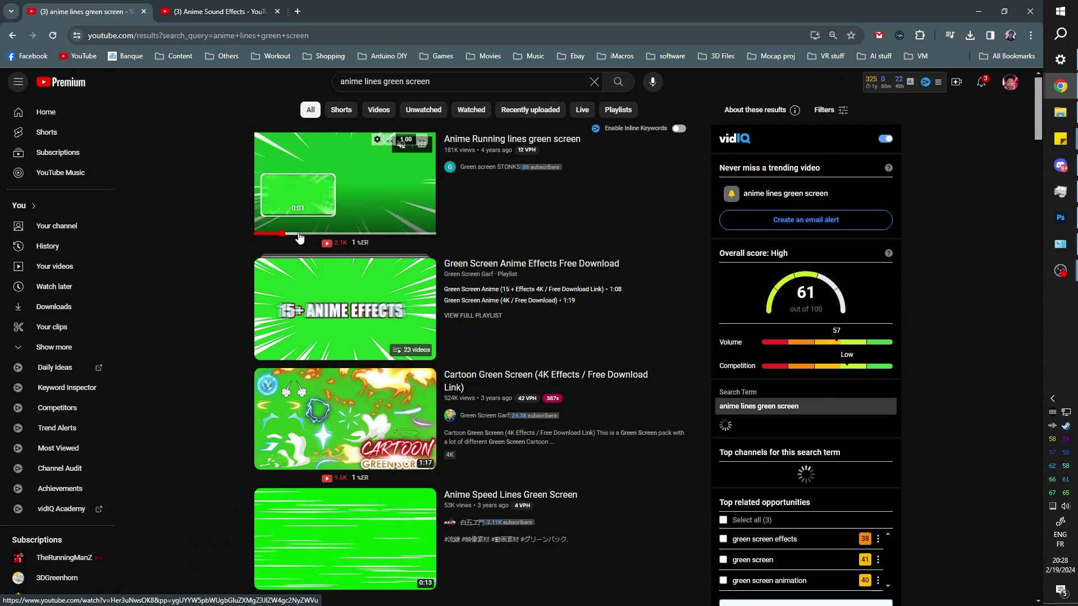
{"action": "scroll", "coordinate": [288, 270], "scroll_direction": "down", "scroll_amount": 6}
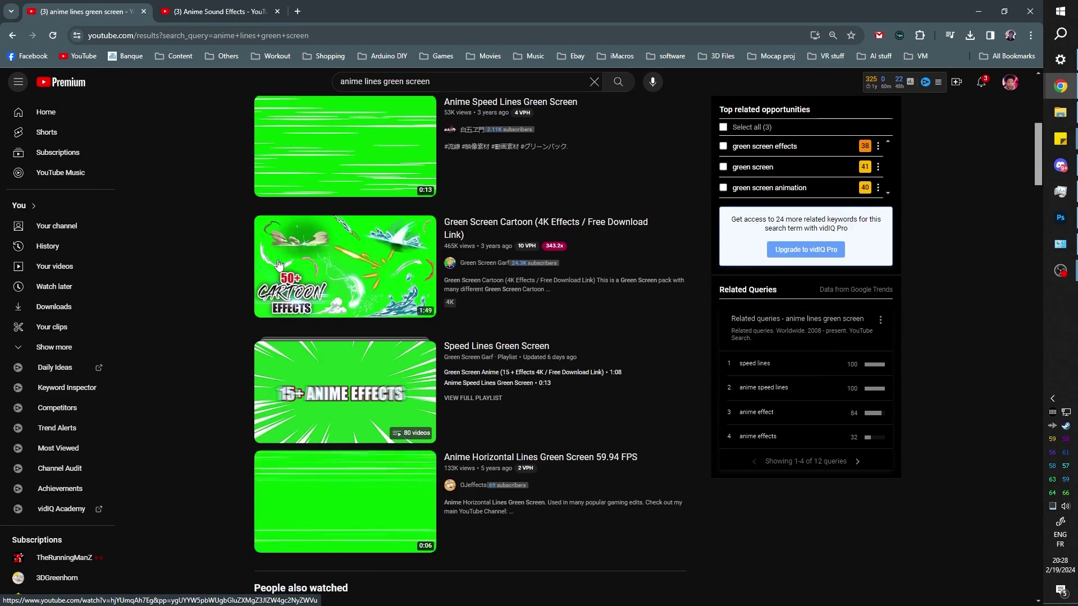
{"action": "mouse_move", "coordinate": [312, 165]}
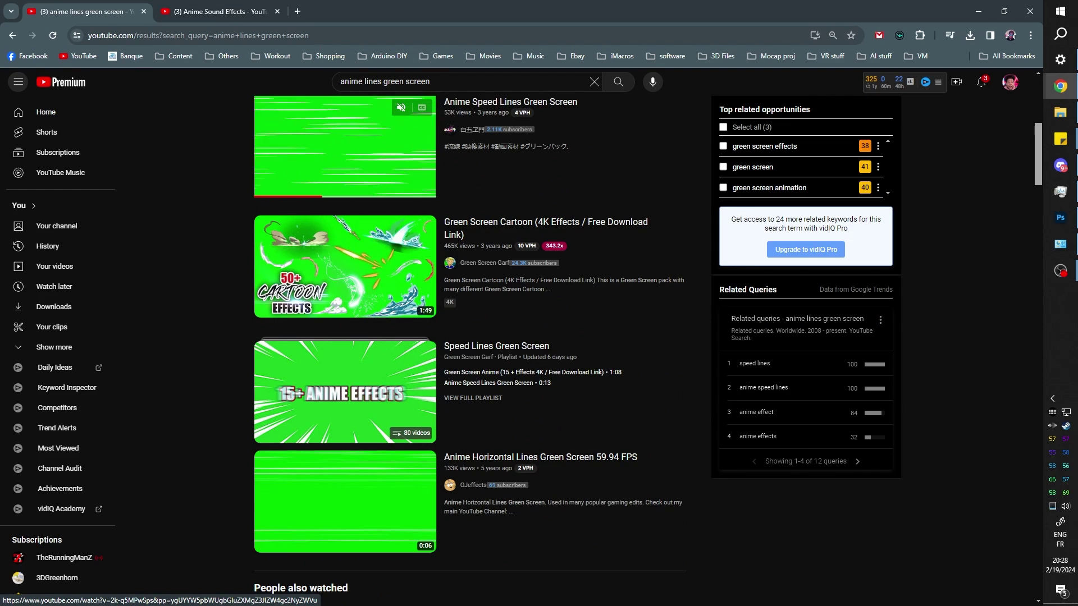
{"action": "scroll", "coordinate": [237, 191], "scroll_direction": "down", "scroll_amount": 4}
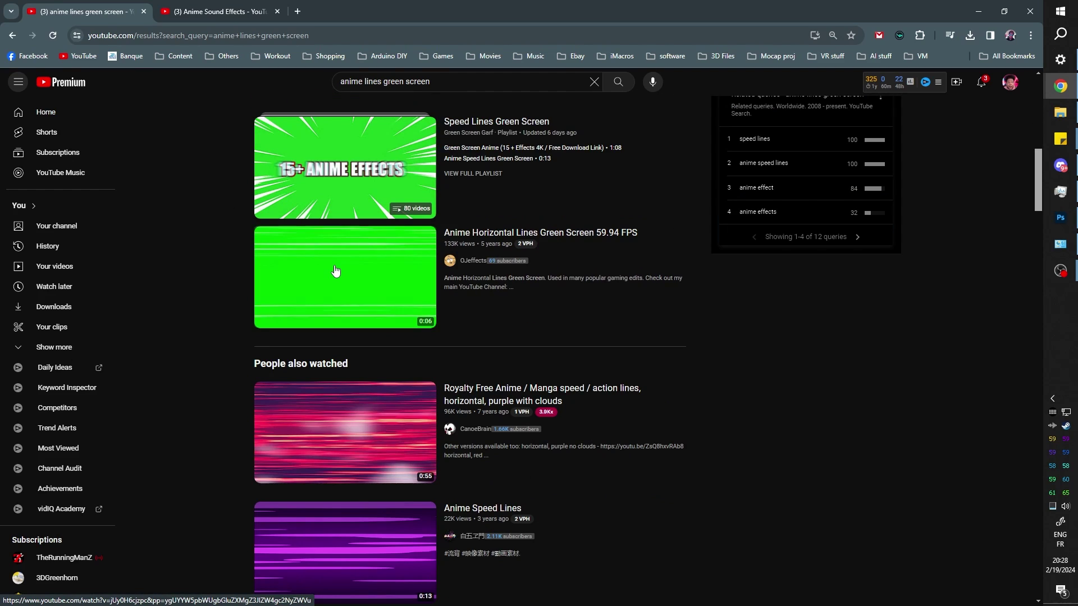
{"action": "mouse_move", "coordinate": [272, 274]}
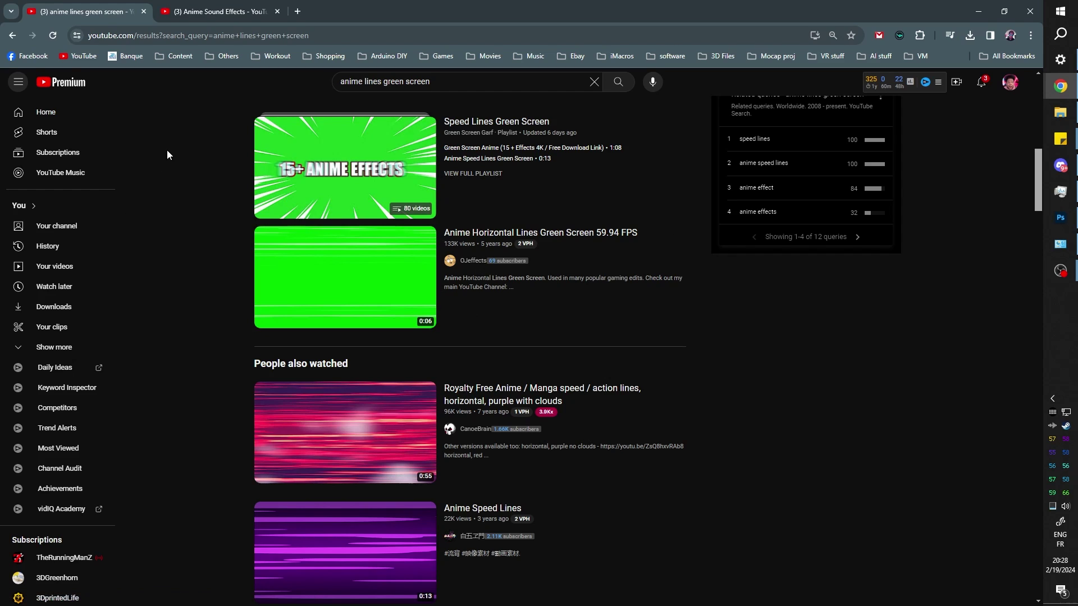
Rewind the Anime Sound Effects video to the start and play it to 0:08
{"action": "left_click", "coordinate": [213, 12]}
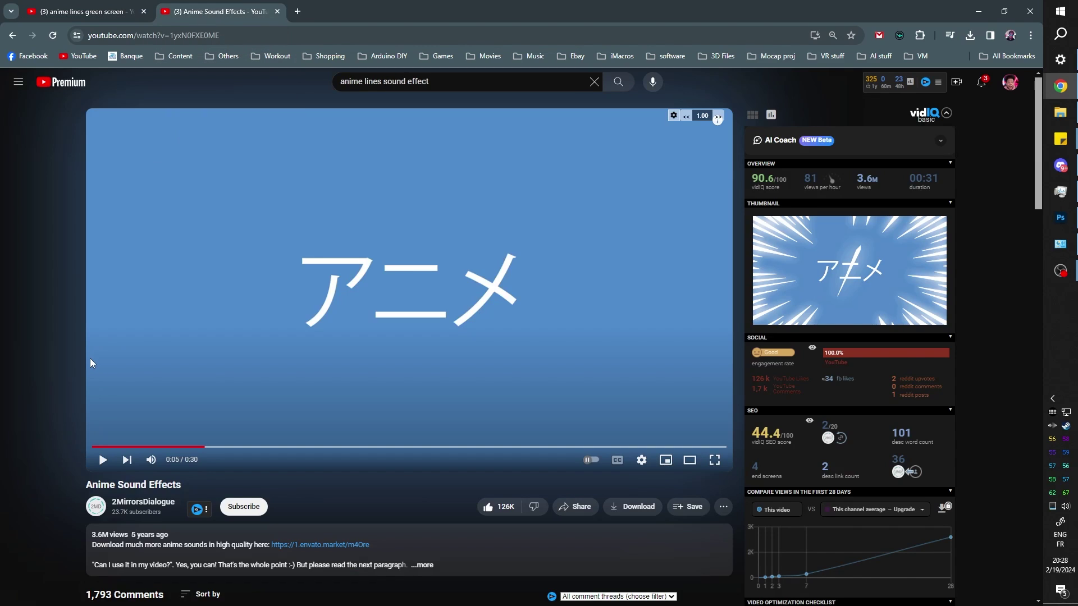
{"action": "left_click_drag", "start_coordinate": [124, 449], "coordinate": [69, 445]}
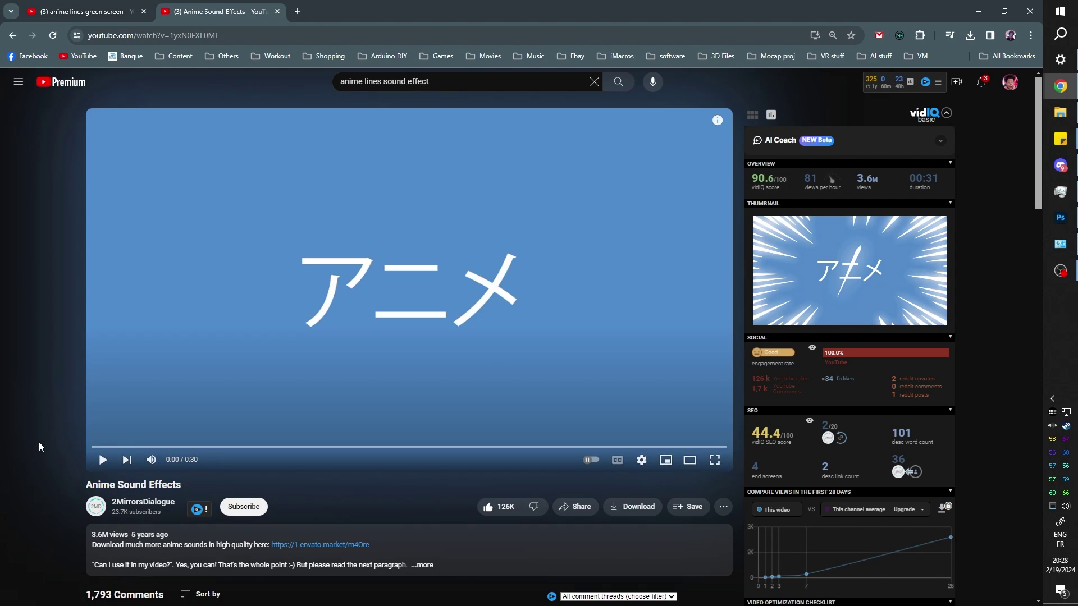
{"action": "scroll", "coordinate": [38, 447], "scroll_direction": "down", "scroll_amount": 2}
{"action": "left_click", "coordinate": [103, 351]}
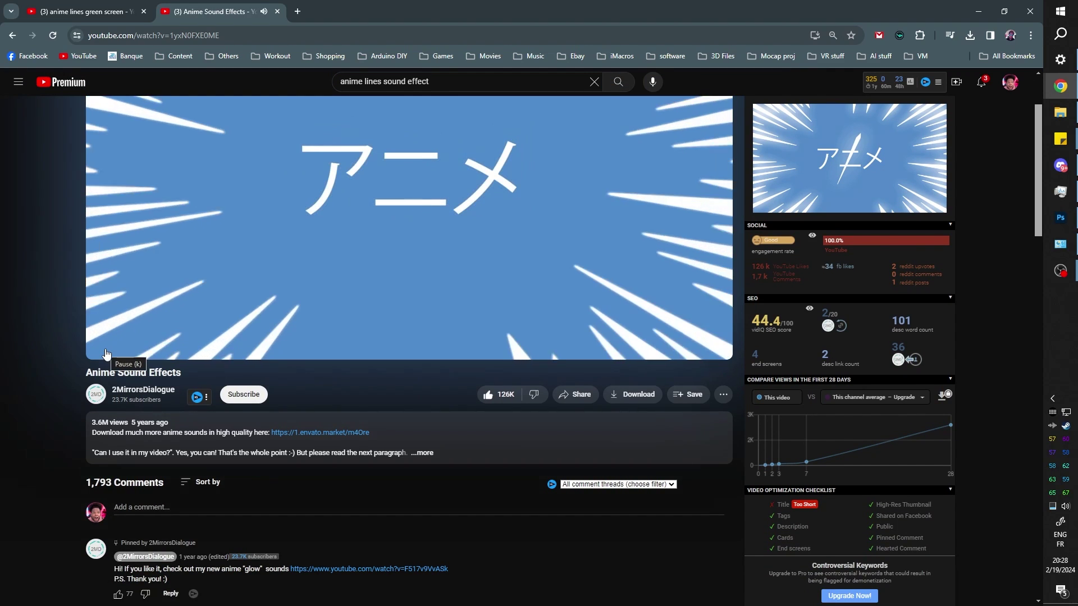
{"action": "left_click", "coordinate": [104, 352]}
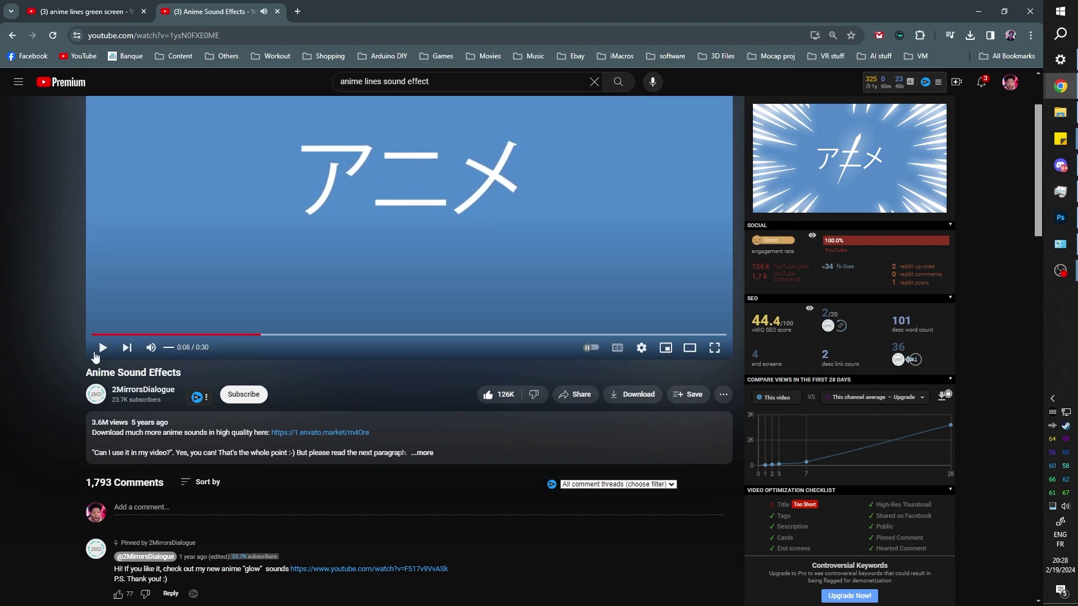
{"action": "scroll", "coordinate": [56, 469], "scroll_direction": "up", "scroll_amount": 2}
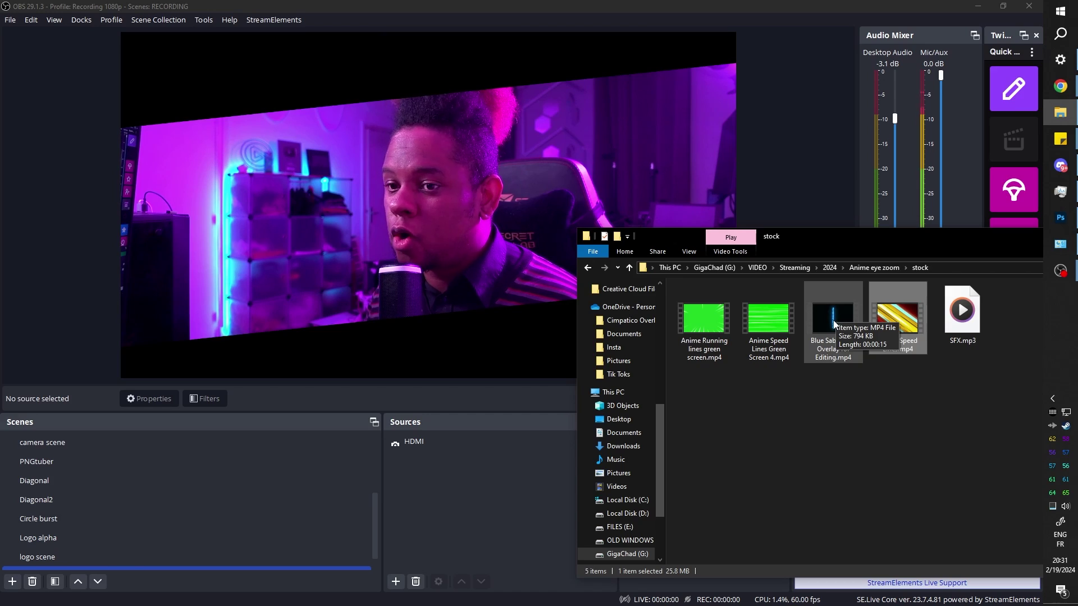
Open Blue Saber Line Overlay for Editing.mp4 from the stock folder in Media Player
{"action": "double_click", "coordinate": [833, 321]}
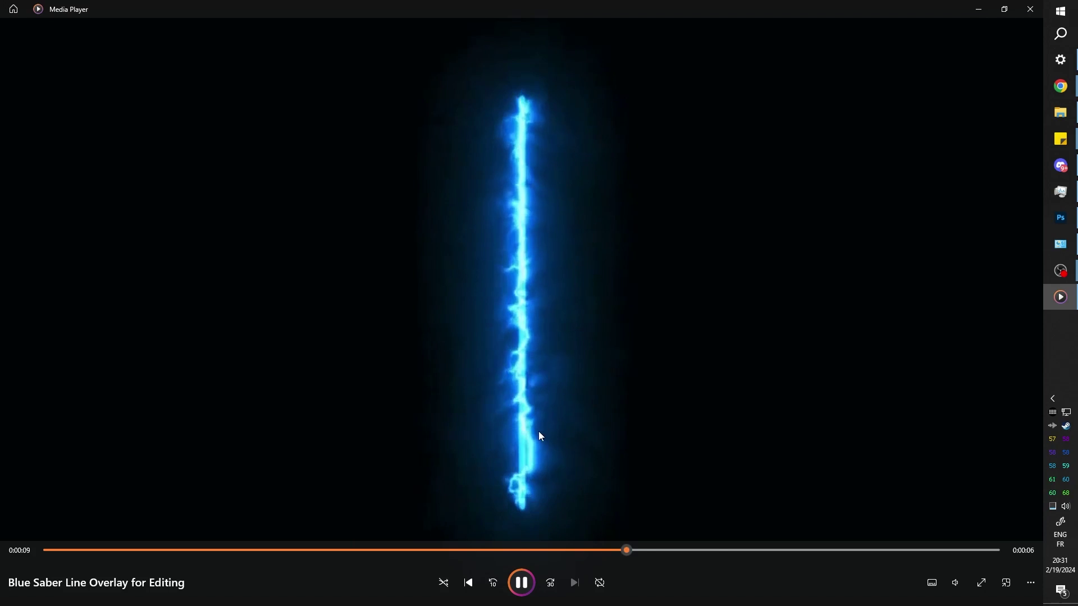
Pause and resume the saber clip, then close Media Player once it ends
{"action": "left_click", "coordinate": [481, 208]}
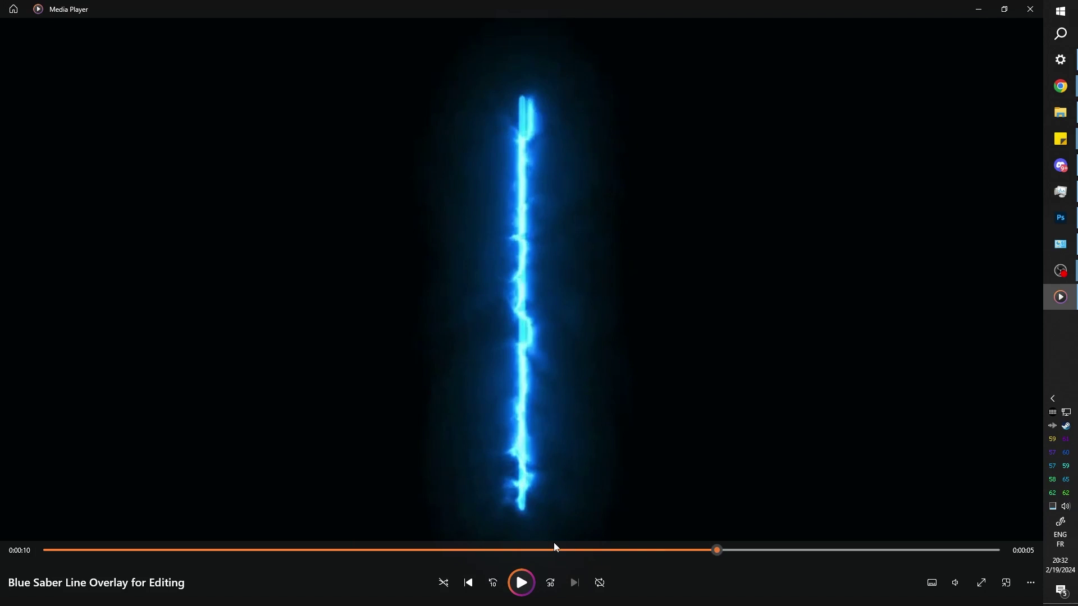
{"action": "left_click", "coordinate": [521, 582]}
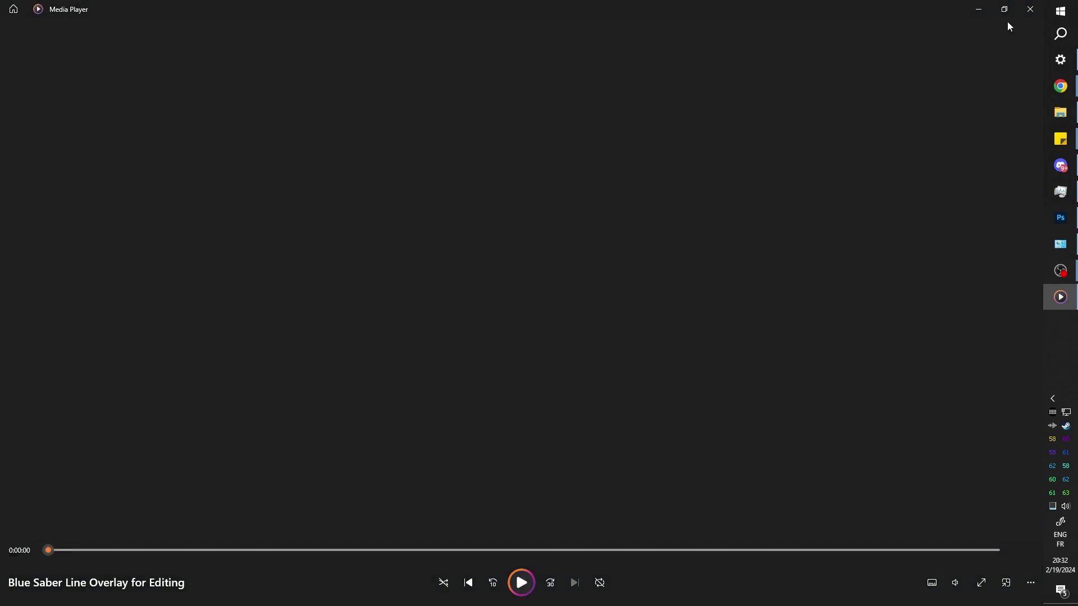
{"action": "left_click", "coordinate": [1030, 9]}
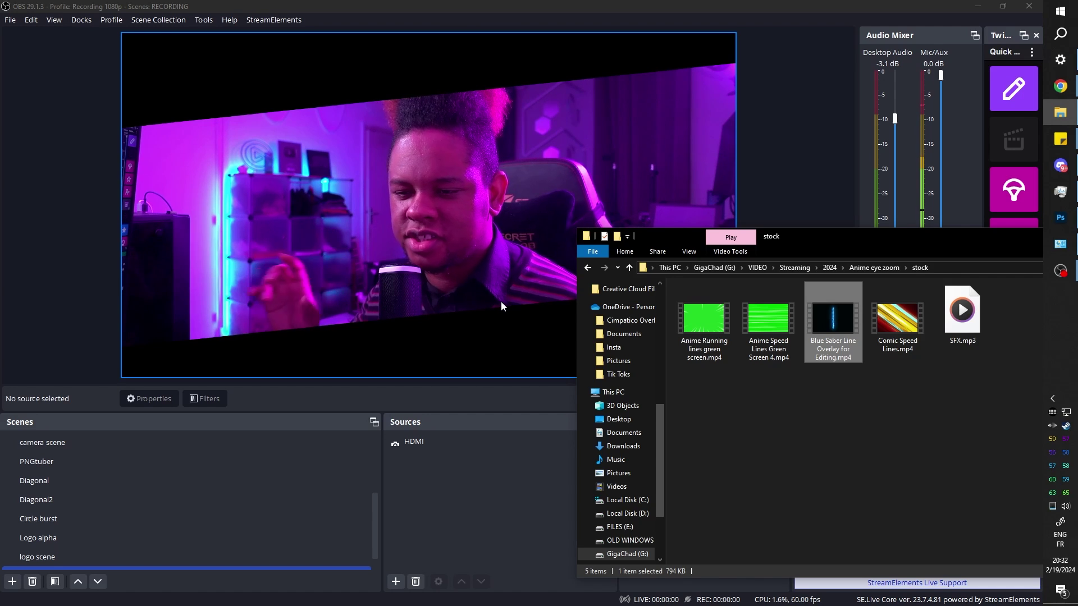
Add a 'lines circular' media source playing the circular speed-lines green-screen clip
{"action": "left_click", "coordinate": [396, 582]}
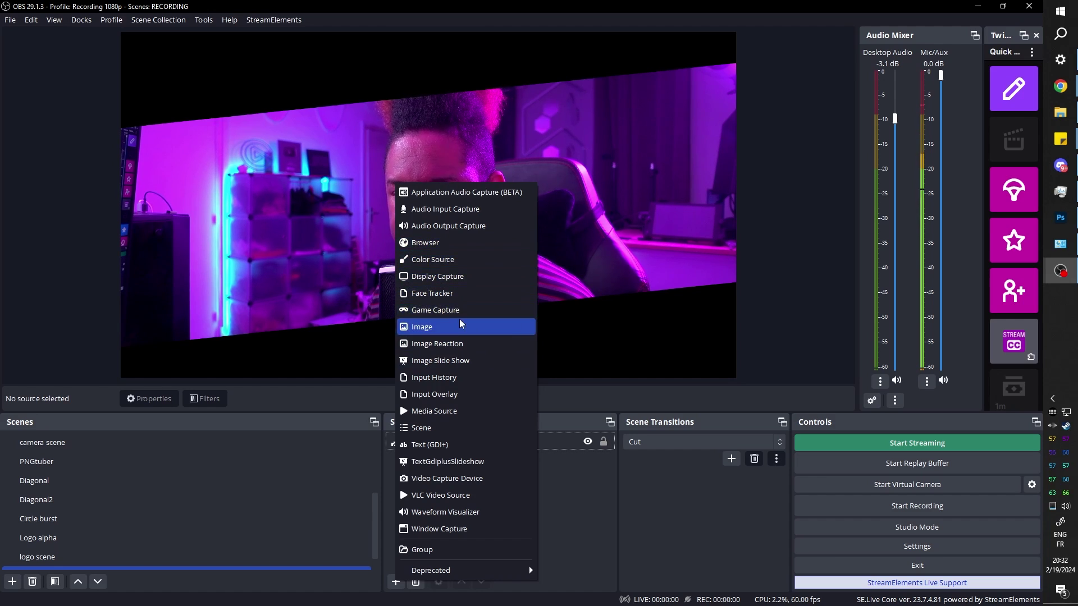
{"action": "left_click", "coordinate": [434, 417]}
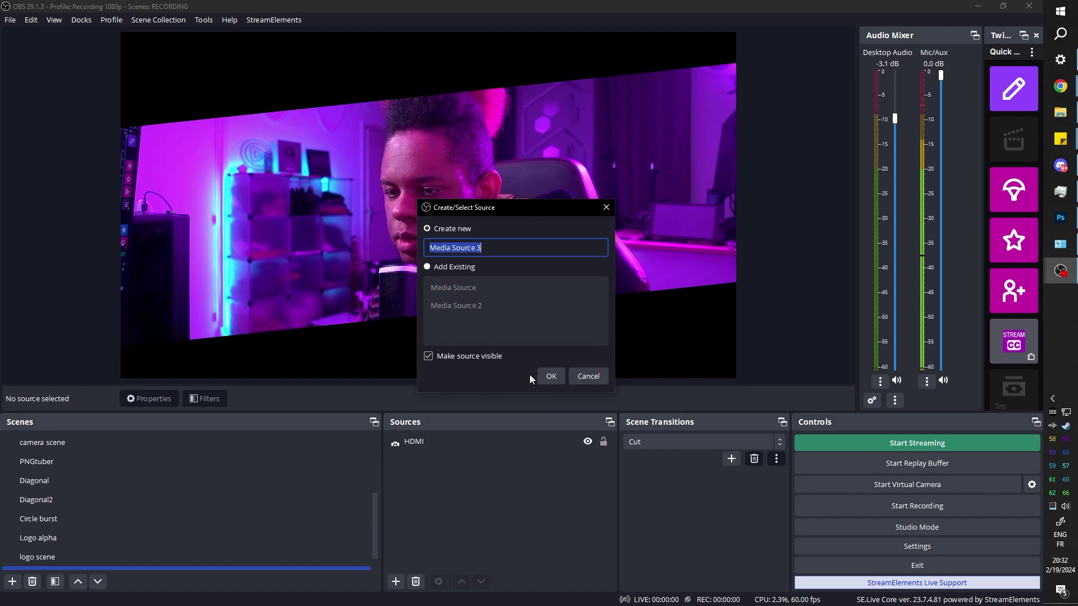
{"action": "left_click", "coordinate": [561, 375]}
{"action": "left_click", "coordinate": [719, 325]}
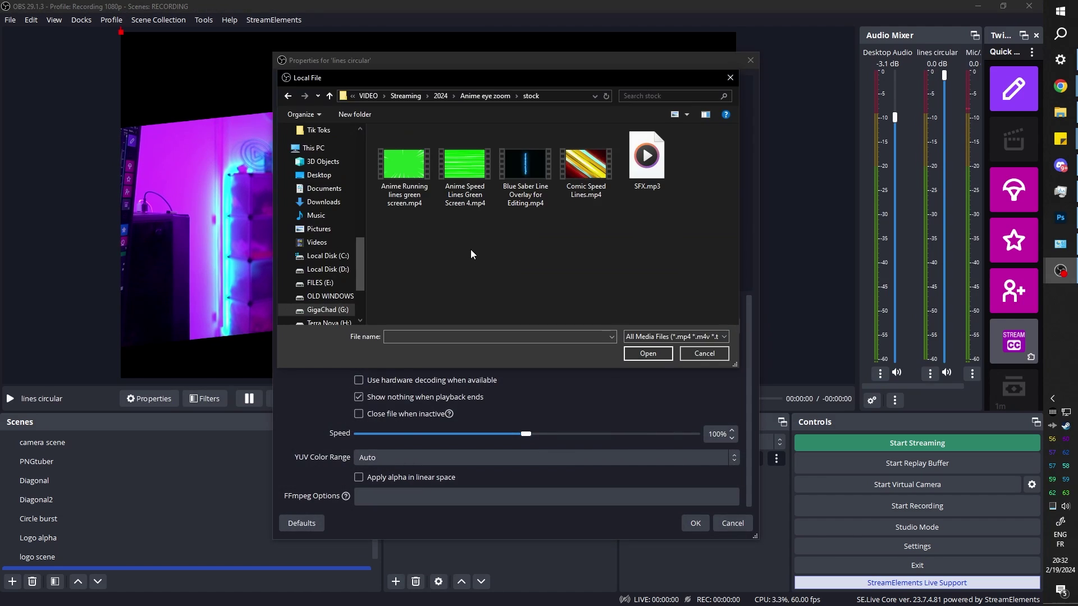
{"action": "double_click", "coordinate": [400, 159]}
{"action": "left_click", "coordinate": [695, 523]}
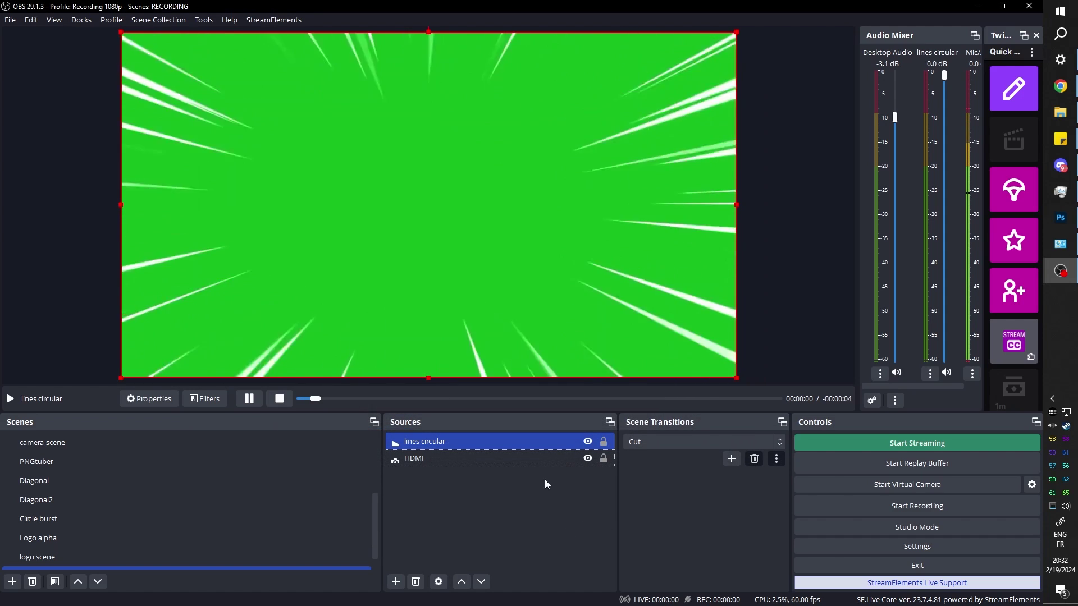
{"action": "left_click", "coordinate": [451, 489]}
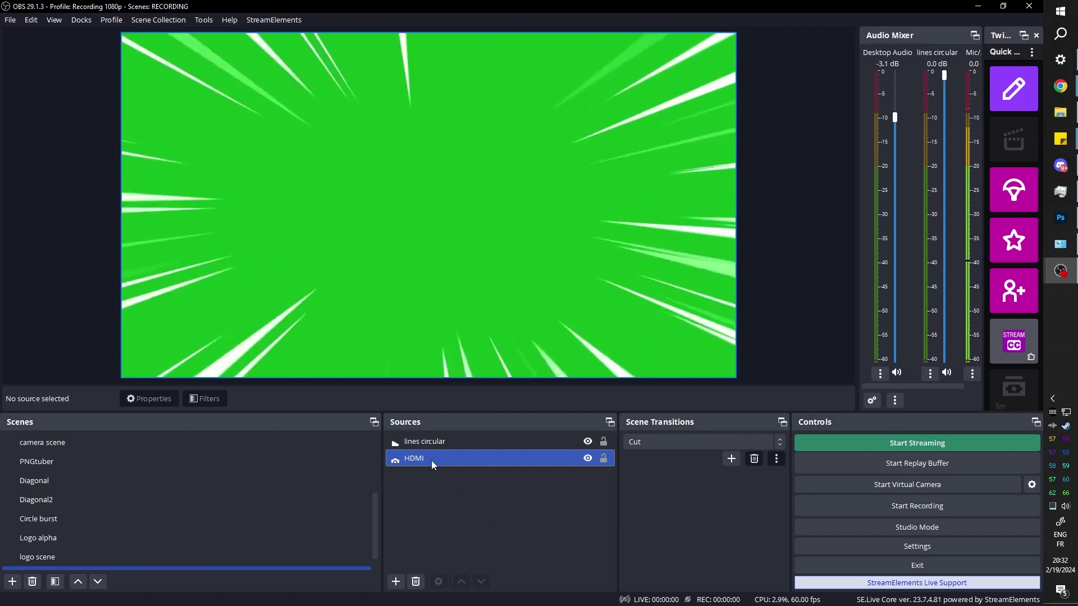
Set the lines circular media source to loop
{"action": "left_click", "coordinate": [396, 581]}
{"action": "left_click", "coordinate": [577, 528]}
{"action": "double_click", "coordinate": [443, 442]}
{"action": "left_click", "coordinate": [360, 347]}
{"action": "left_click", "coordinate": [694, 524]}
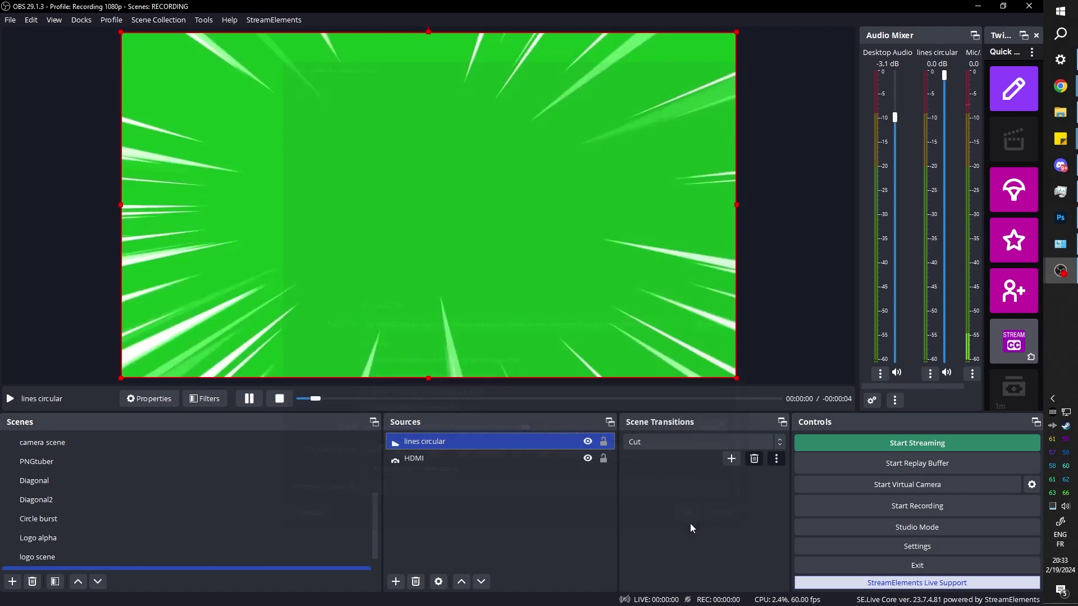
Add a 'linear line' media source playing the linear-lines video
{"action": "left_click", "coordinate": [396, 582]}
{"action": "left_click", "coordinate": [426, 494]}
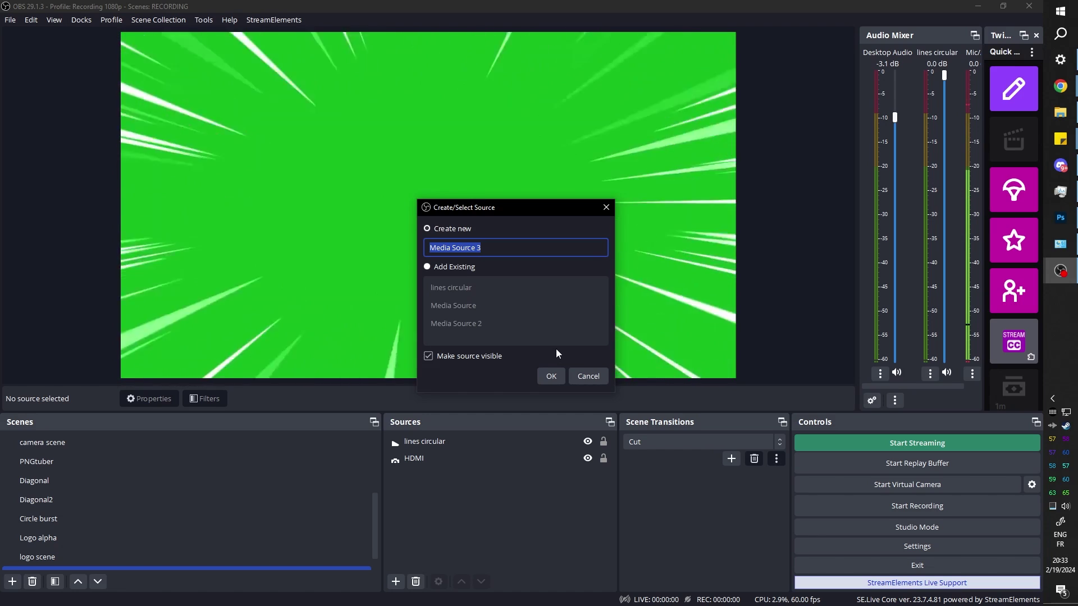
{"action": "type", "text": "linear line"}
{"action": "left_click", "coordinate": [549, 376]}
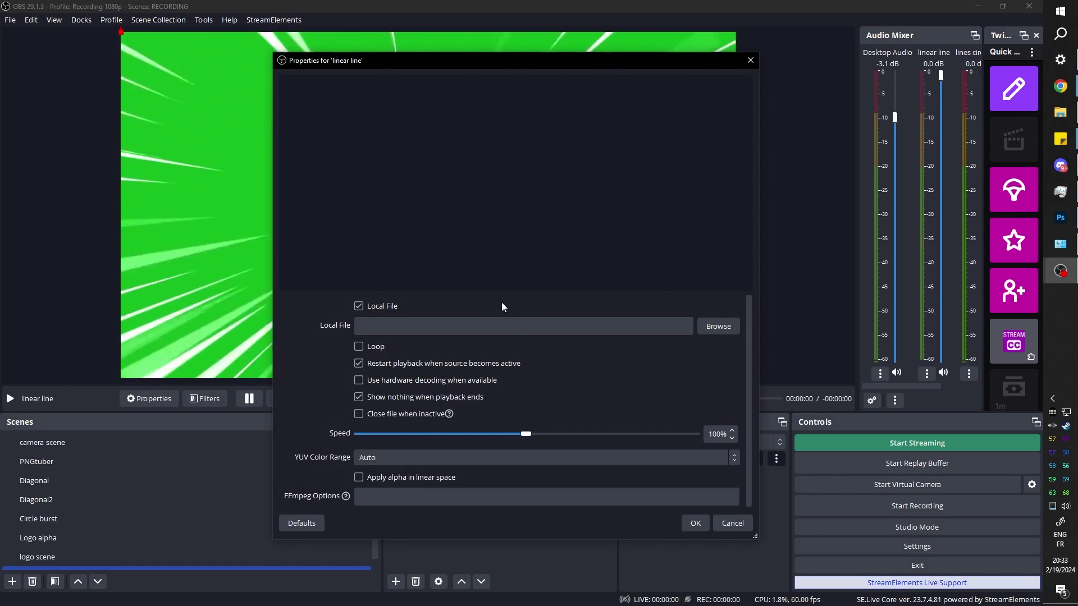
{"action": "left_click", "coordinate": [710, 329]}
{"action": "left_click", "coordinate": [694, 523]}
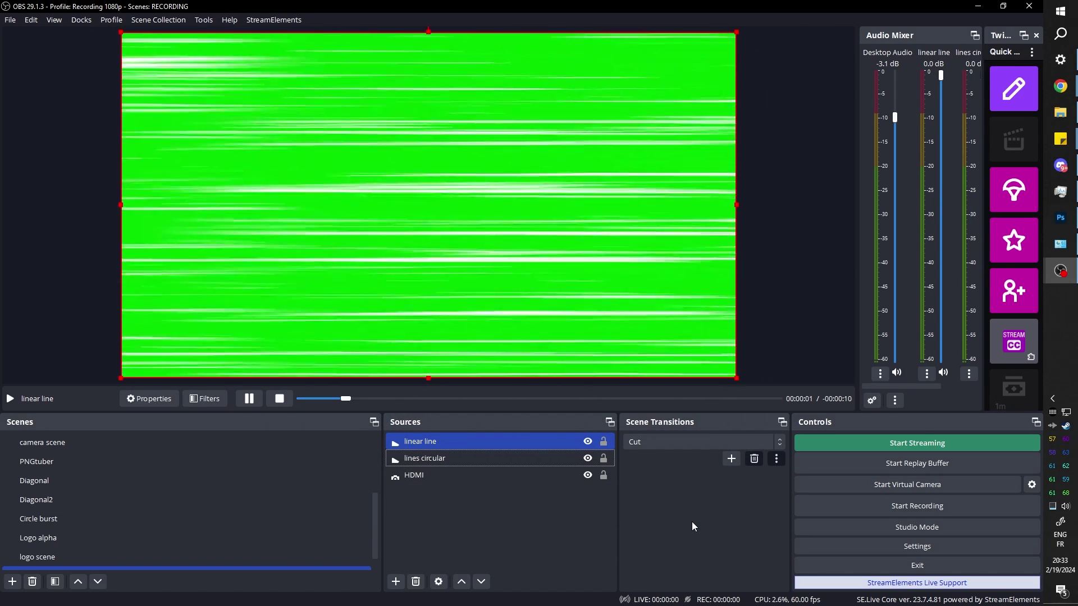
{"action": "left_click", "coordinate": [421, 525]}
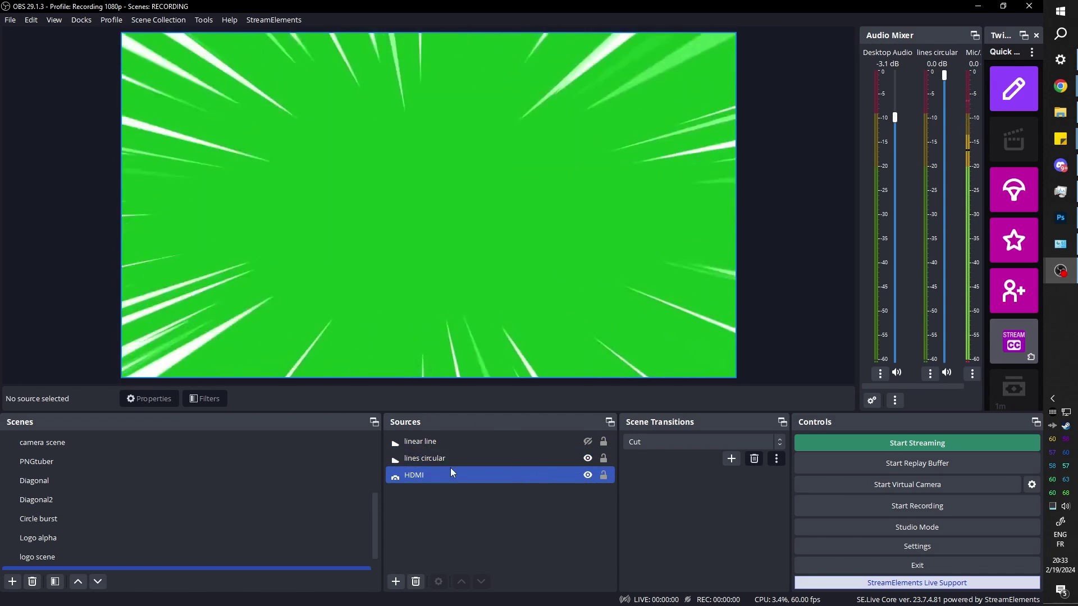
Add a Chroma Key filter to lines circular with Smoothness set to 153
{"action": "left_click", "coordinate": [442, 459]}
{"action": "left_click", "coordinate": [396, 581]}
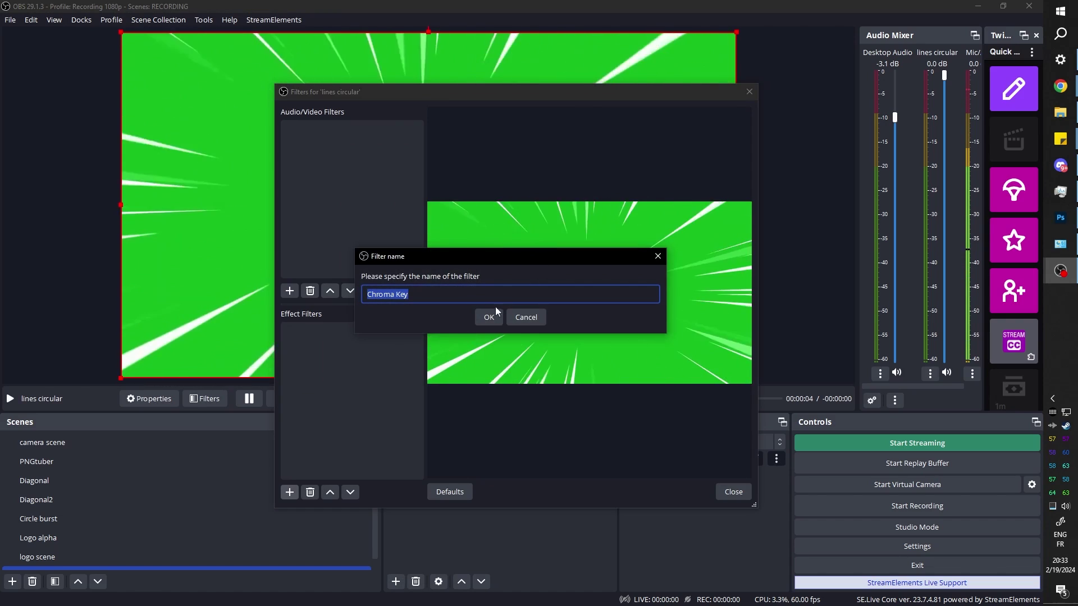
{"action": "left_click", "coordinate": [486, 318]}
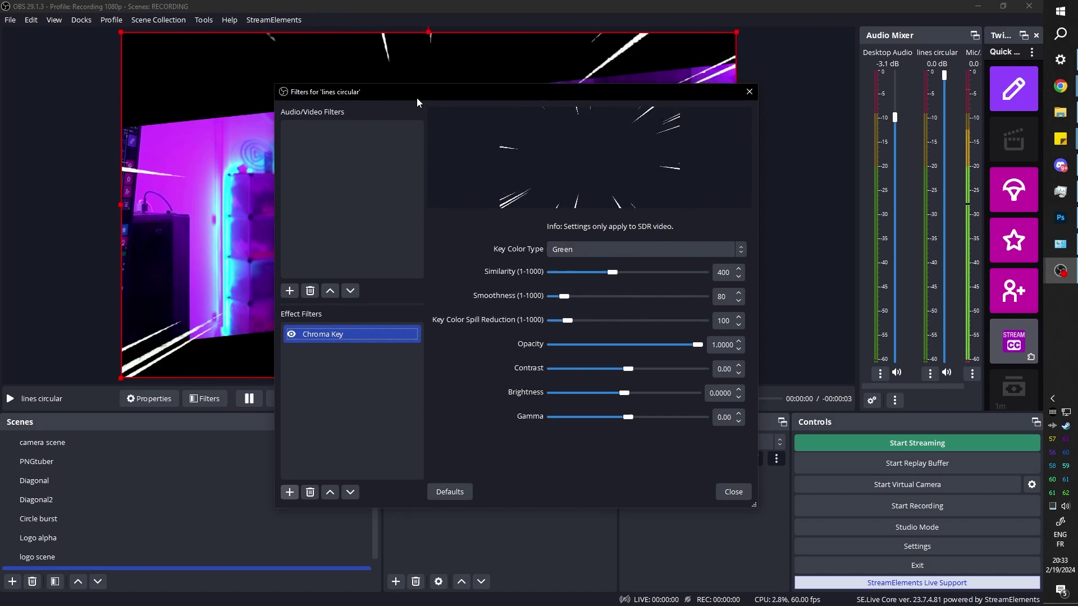
{"action": "left_click_drag", "start_coordinate": [417, 98], "coordinate": [201, 351]}
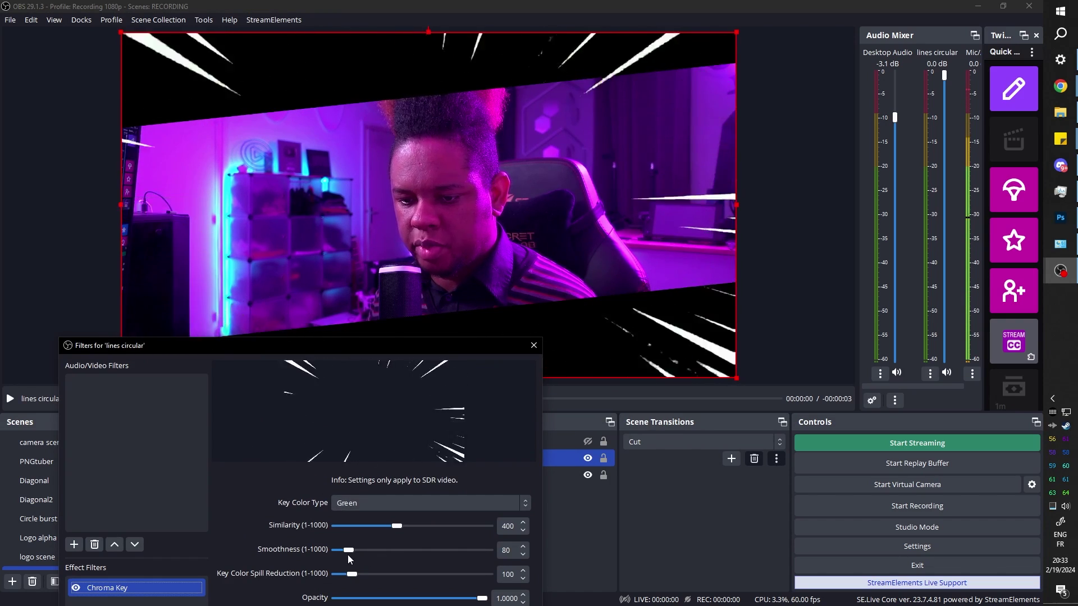
{"action": "left_click_drag", "start_coordinate": [349, 550], "coordinate": [362, 551]}
{"action": "key", "text": "Escape"}
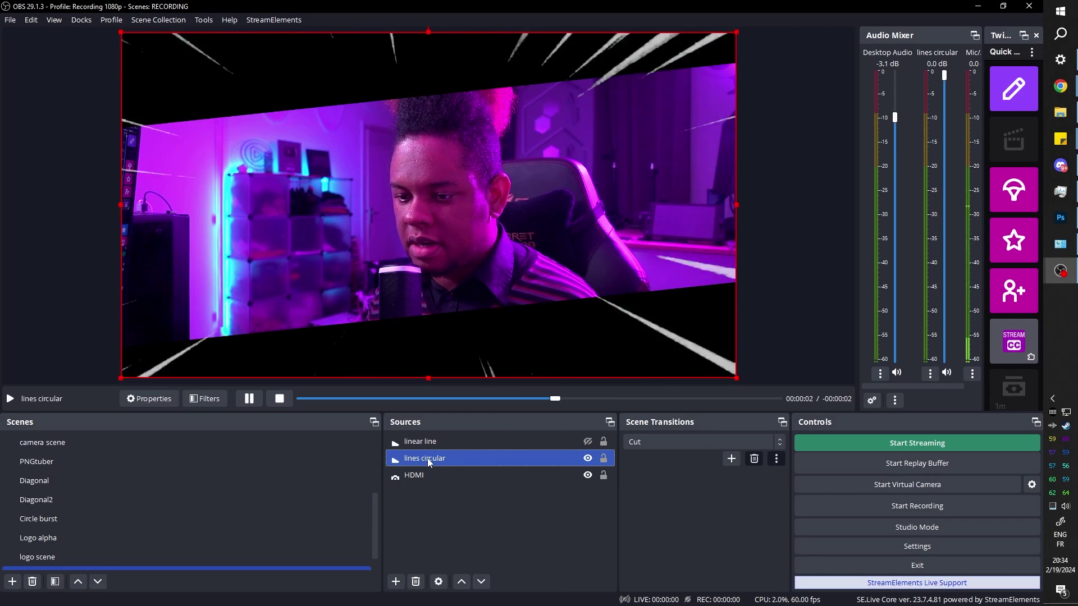
Copy lines circular's filters, unhide linear line, and paste the chroma key onto it
{"action": "right_click", "coordinate": [431, 459]}
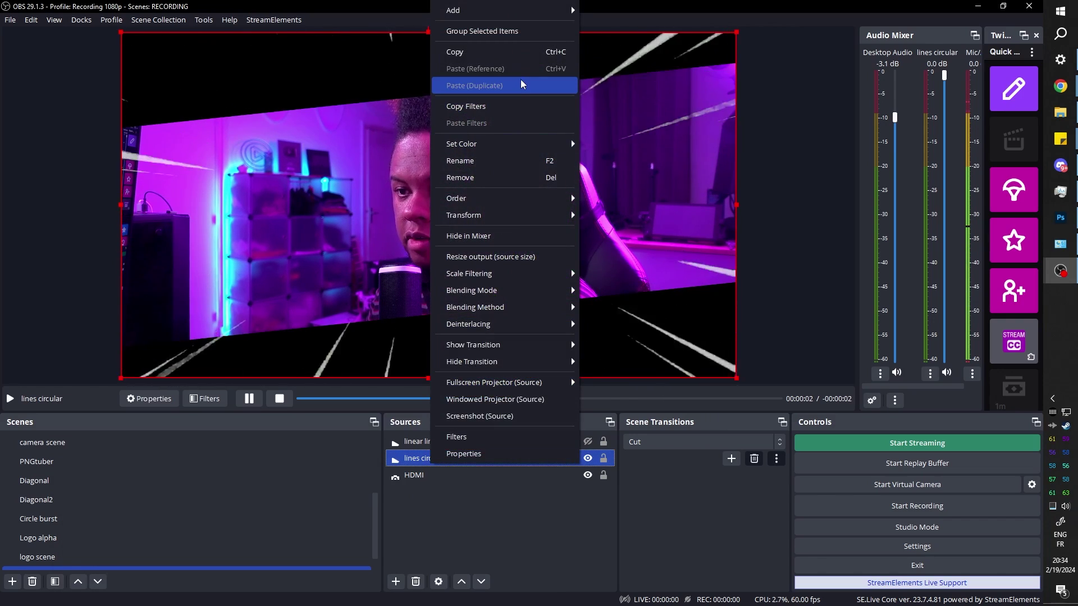
{"action": "left_click", "coordinate": [502, 108]}
{"action": "left_click", "coordinate": [597, 441]}
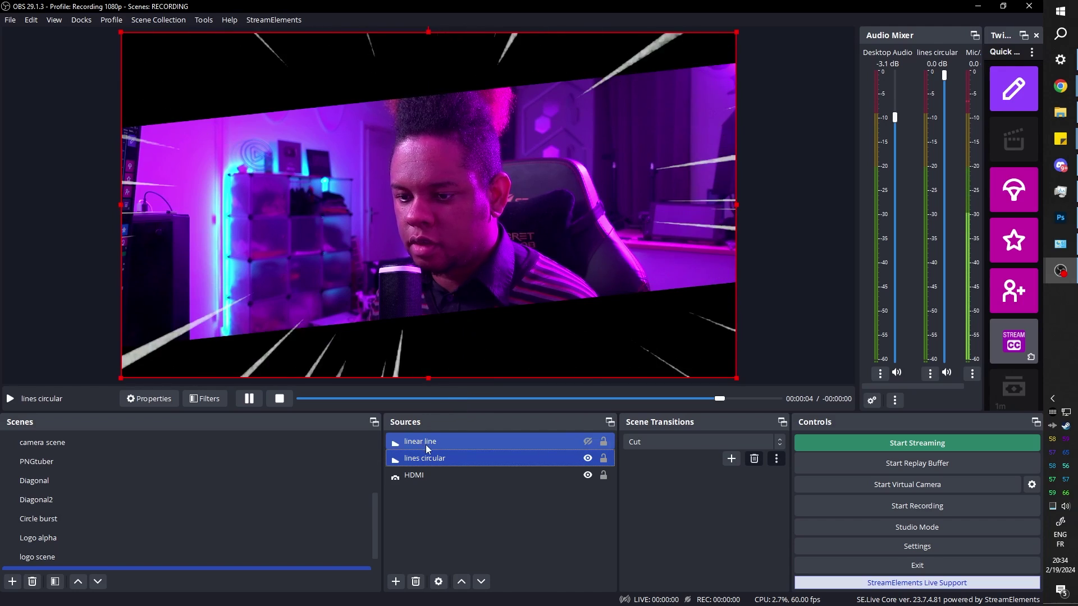
{"action": "left_click", "coordinate": [587, 441]}
{"action": "right_click", "coordinate": [535, 444]}
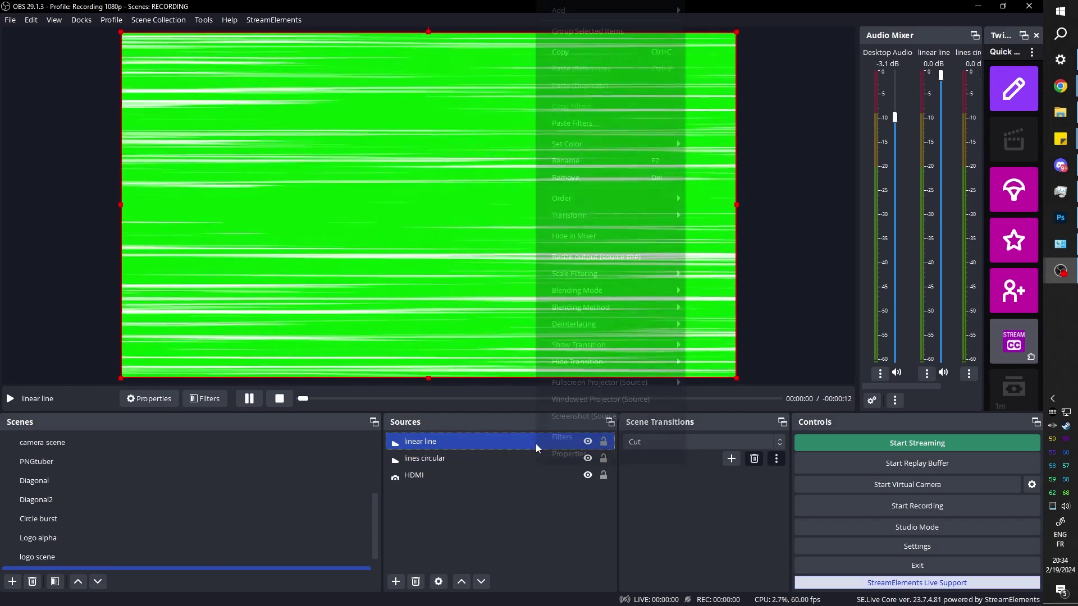
{"action": "left_click", "coordinate": [571, 124]}
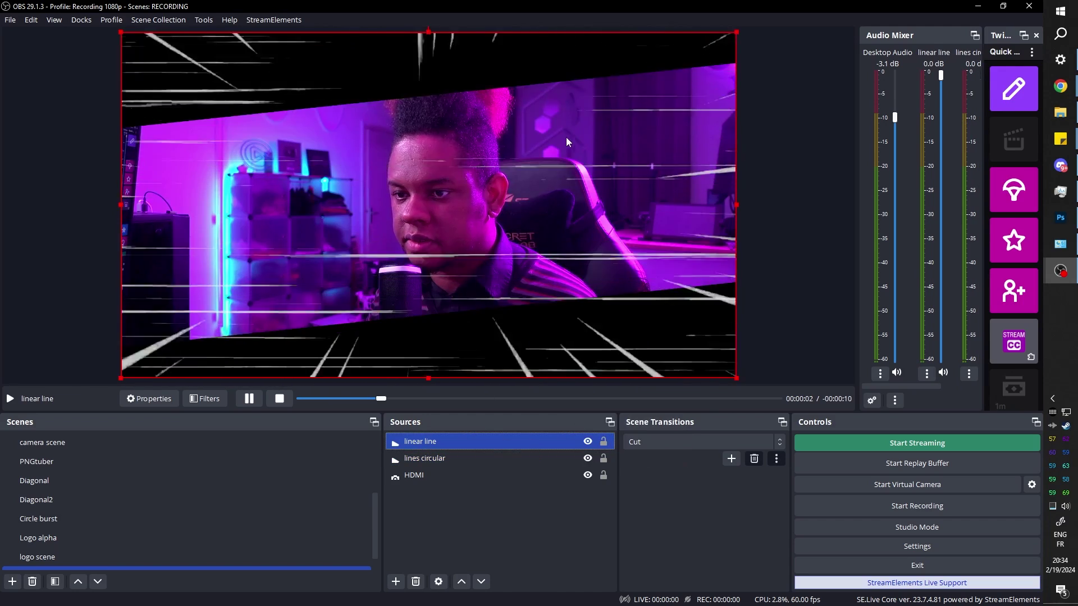
{"action": "left_click", "coordinate": [436, 458], "text": "ctrl"}
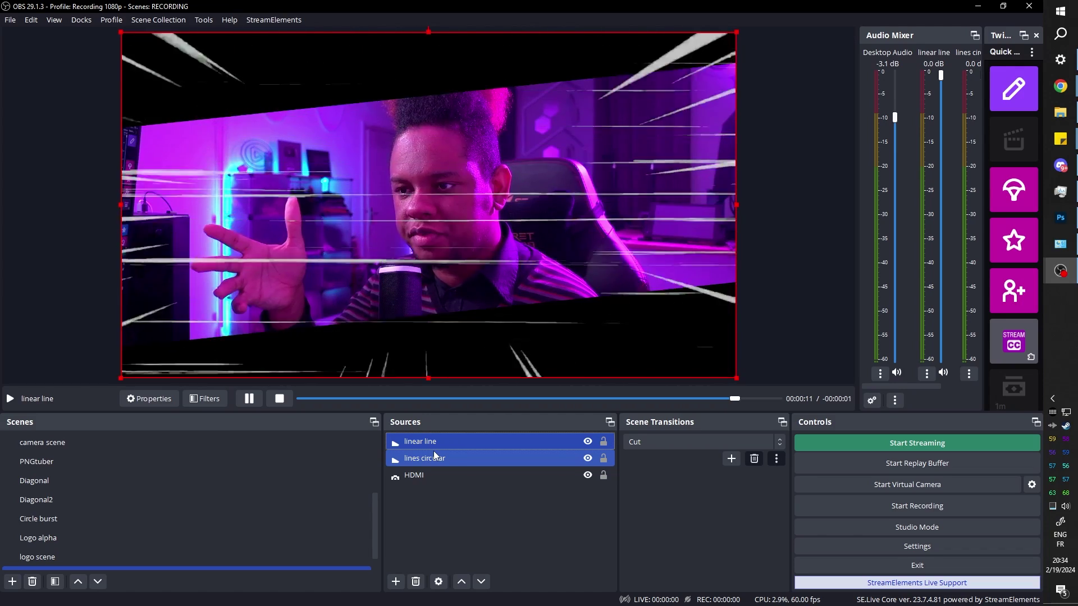
{"action": "left_click", "coordinate": [425, 463]}
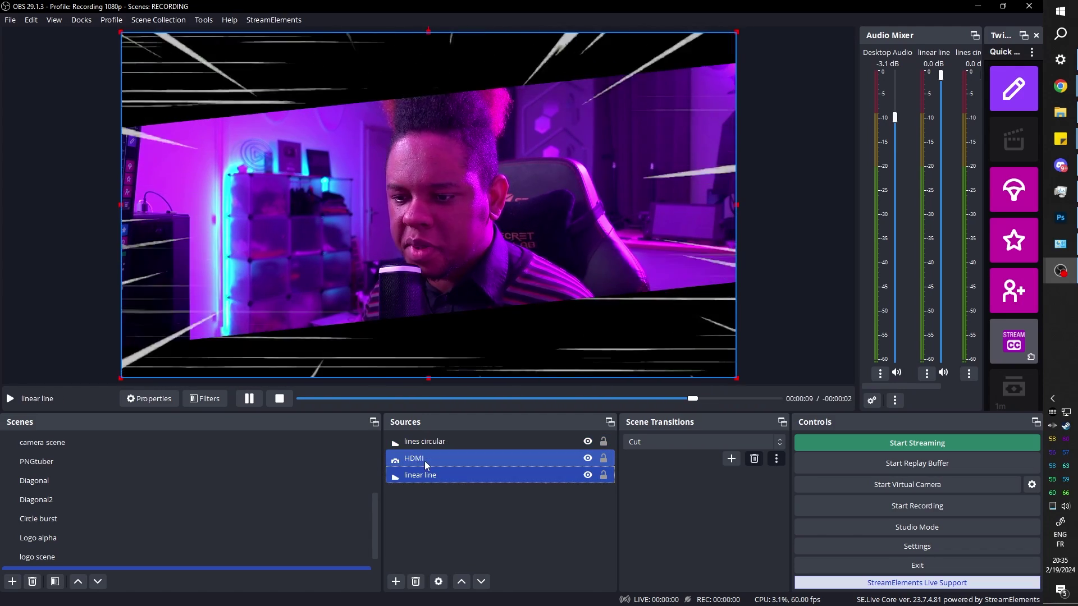
In the Anime zoom scene, group the HDMI camera into a new group named 'anime cam group'
{"action": "left_click", "coordinate": [424, 461], "text": "ctrl"}
{"action": "scroll", "coordinate": [242, 517], "scroll_direction": "up", "scroll_amount": 3}
{"action": "left_click", "coordinate": [120, 441]}
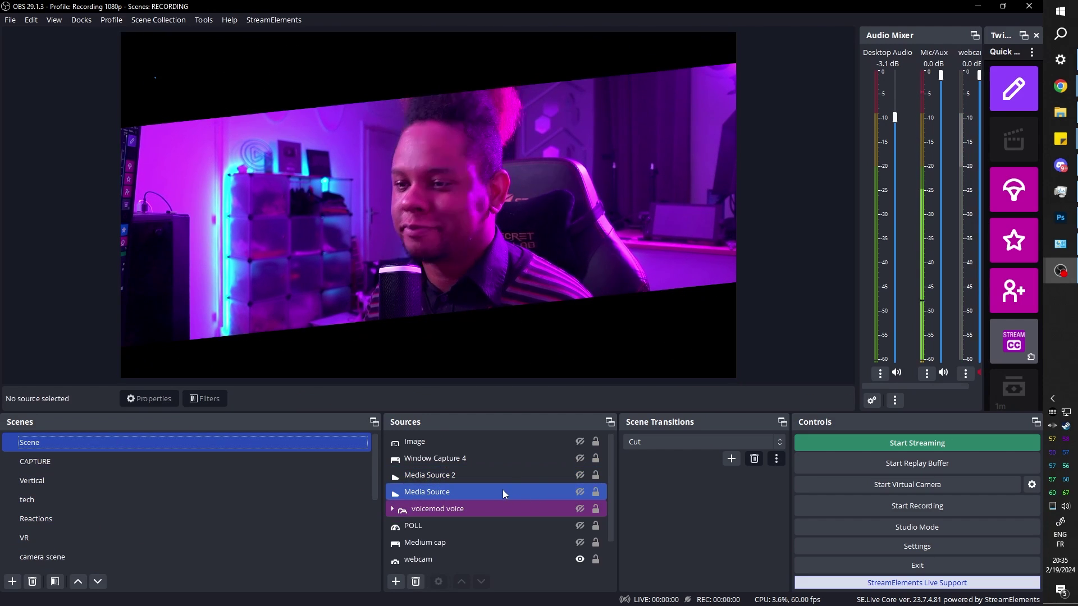
{"action": "scroll", "coordinate": [237, 493], "scroll_direction": "down", "scroll_amount": 3}
{"action": "left_click", "coordinate": [233, 481]}
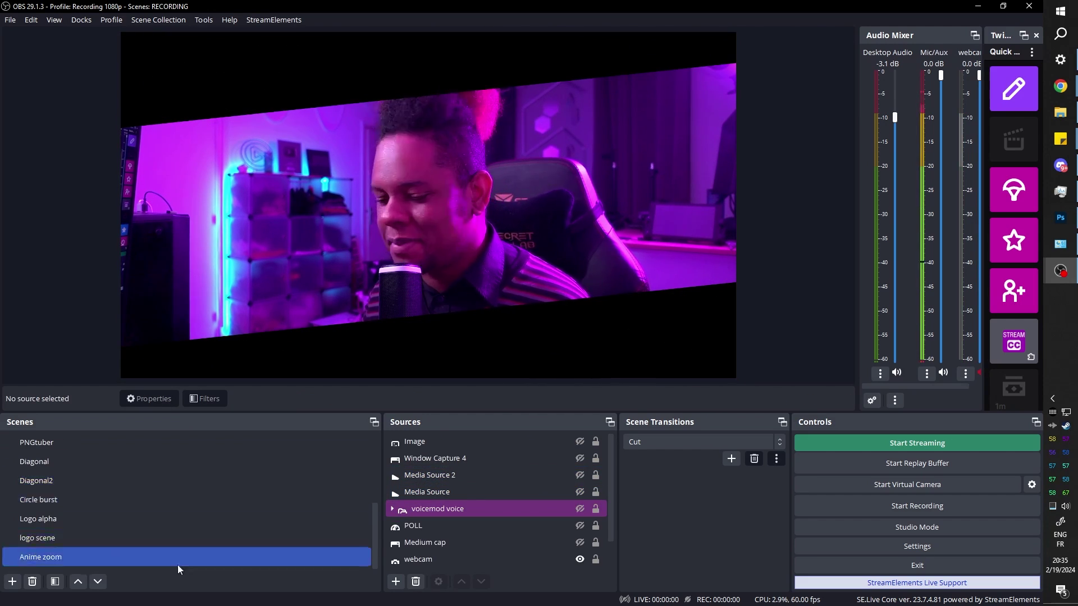
{"action": "left_click", "coordinate": [119, 558]}
{"action": "left_click", "coordinate": [412, 462]}
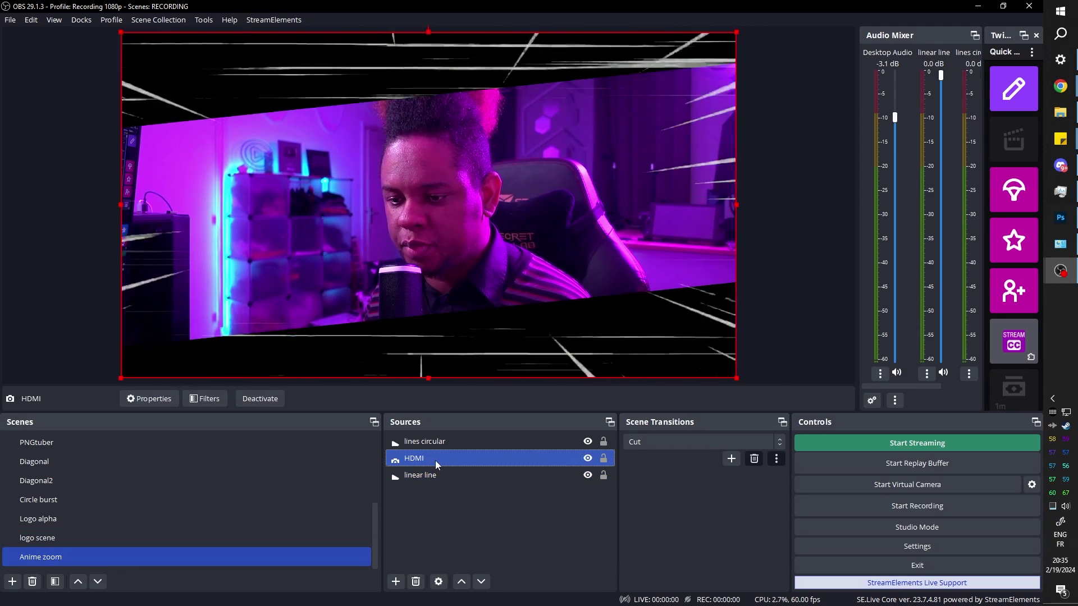
{"action": "right_click", "coordinate": [435, 460]}
{"action": "left_click", "coordinate": [474, 31]}
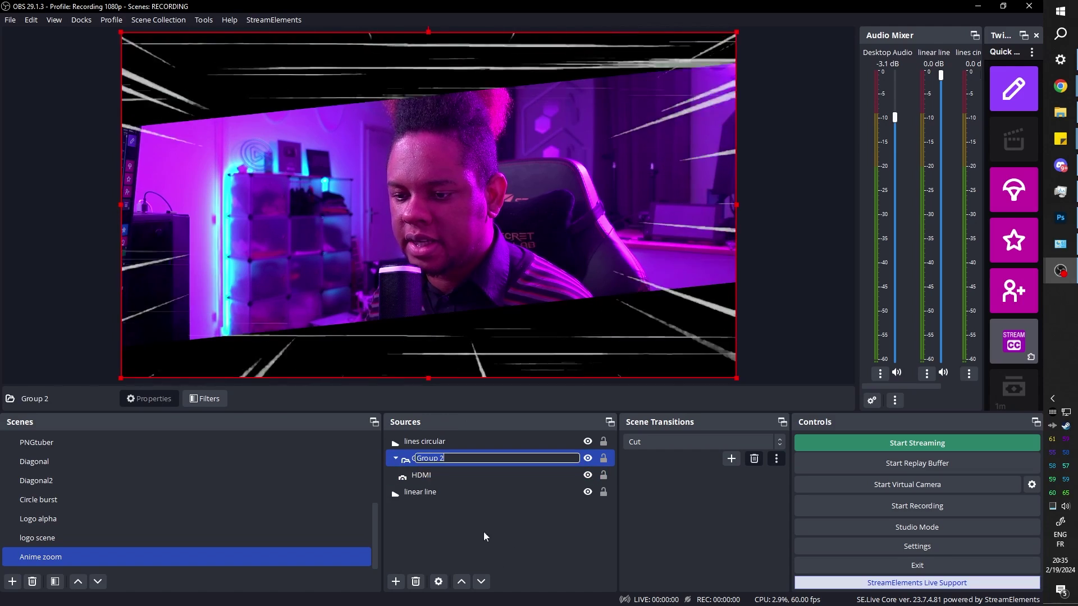
{"action": "type", "text": "anime cam group"}
{"action": "left_click", "coordinate": [450, 483]}
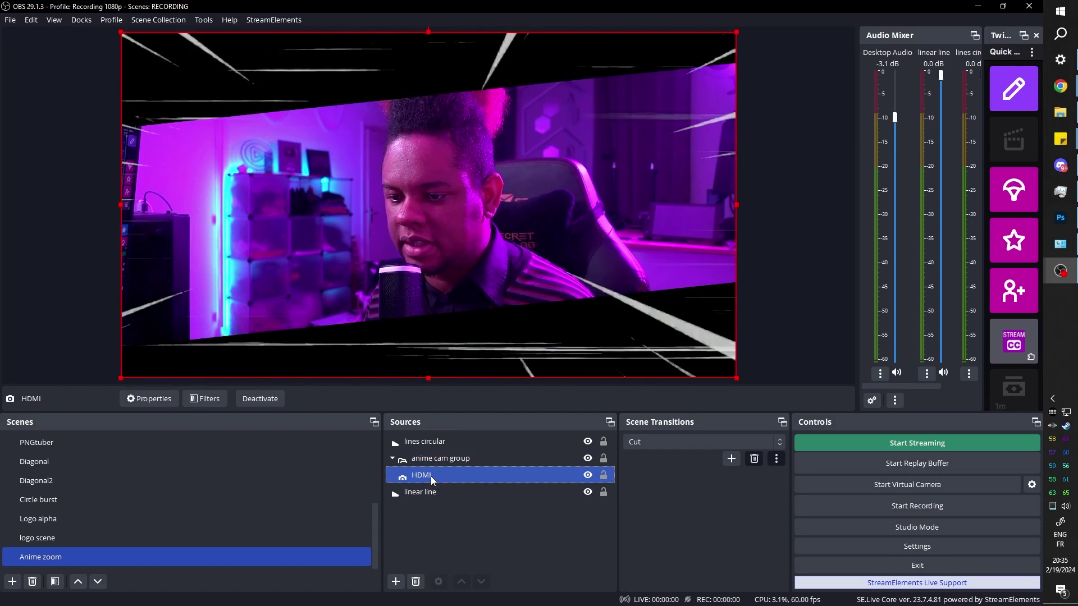
Delete the Image Mask/Blend and Face Tracker filters from the HDMI camera
{"action": "right_click", "coordinate": [430, 476]}
{"action": "left_click", "coordinate": [449, 441]}
{"action": "left_click", "coordinate": [325, 467]}
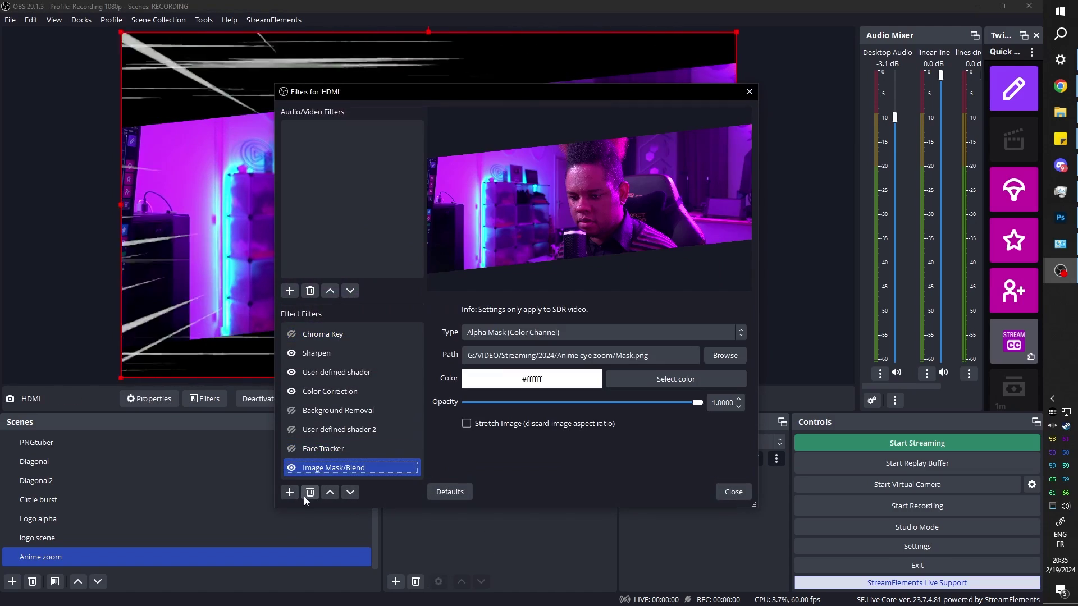
{"action": "left_click", "coordinate": [310, 493]}
{"action": "left_click", "coordinate": [557, 315]}
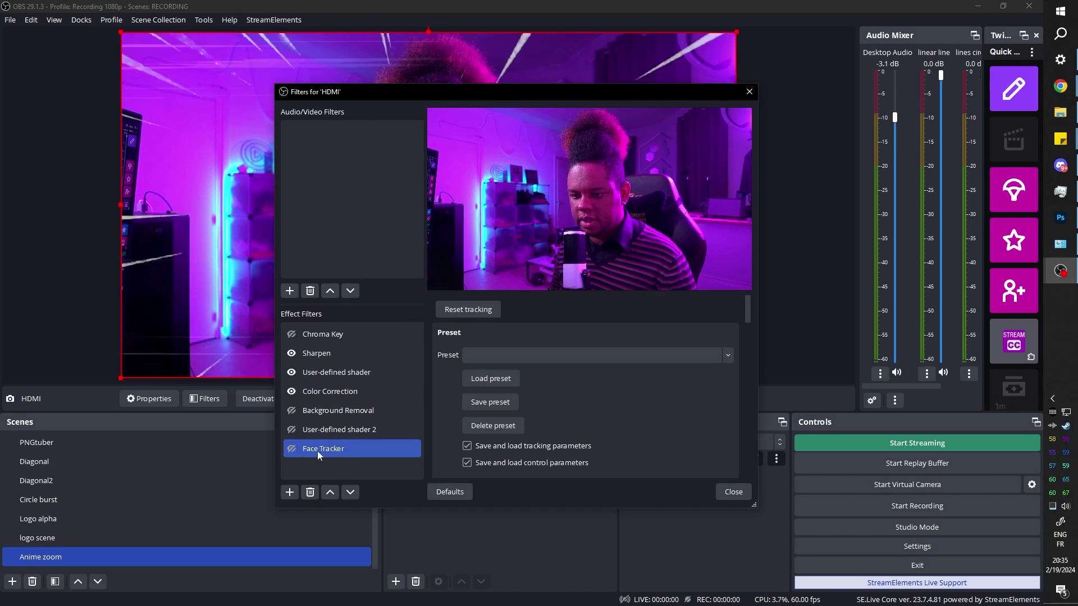
{"action": "left_click", "coordinate": [310, 492]}
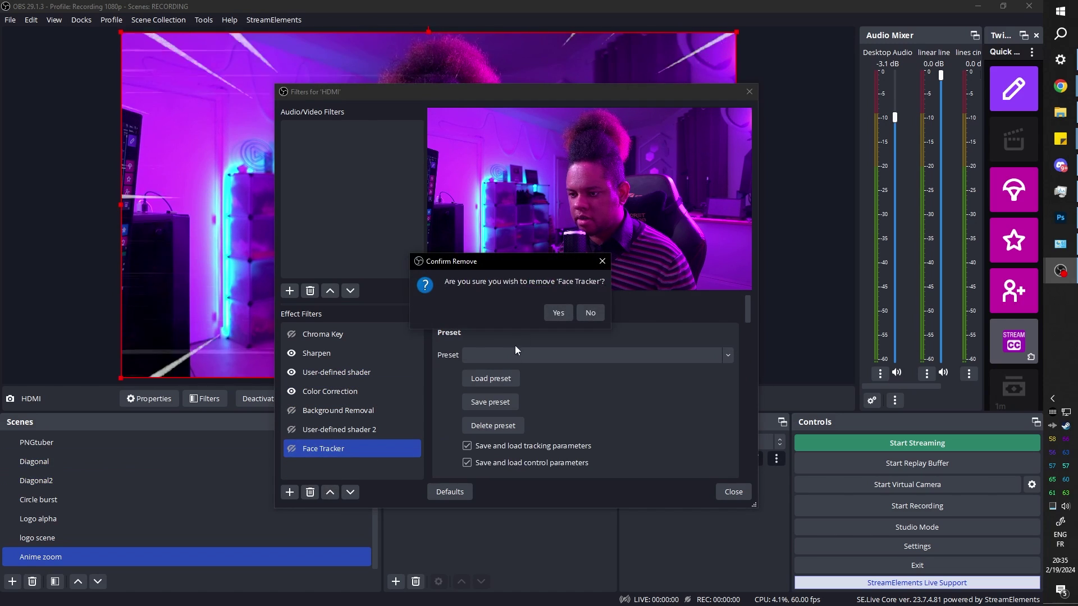
{"action": "left_click", "coordinate": [555, 314]}
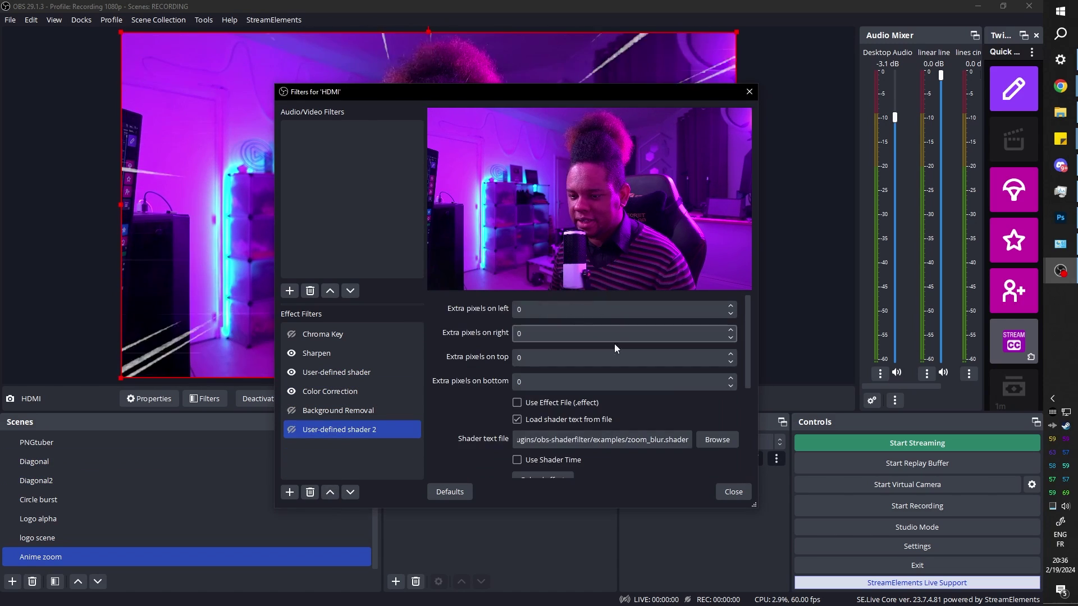
{"action": "left_click", "coordinate": [734, 492]}
{"action": "left_click", "coordinate": [481, 533]}
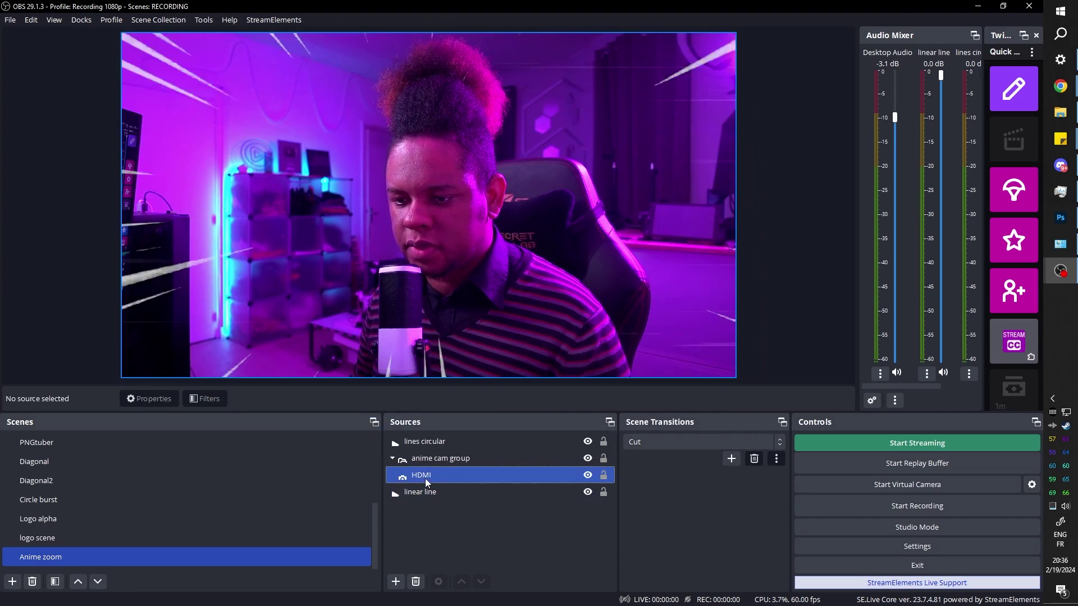
Add a Face Tracker filter to the anime cam group
{"action": "left_click", "coordinate": [426, 460]}
{"action": "right_click", "coordinate": [426, 463]}
{"action": "left_click", "coordinate": [547, 433]}
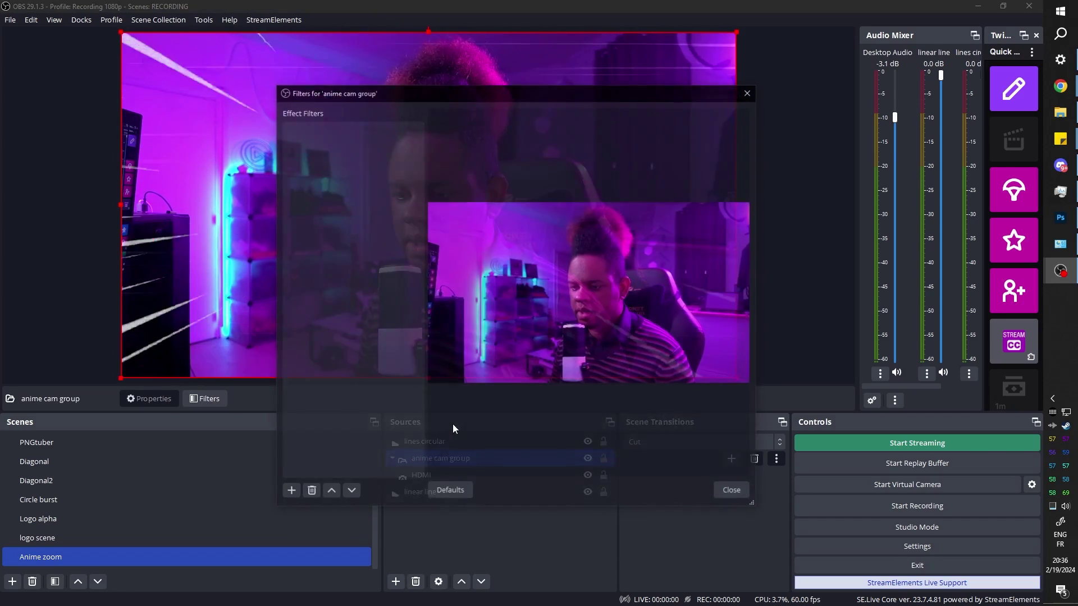
{"action": "left_click", "coordinate": [290, 493]}
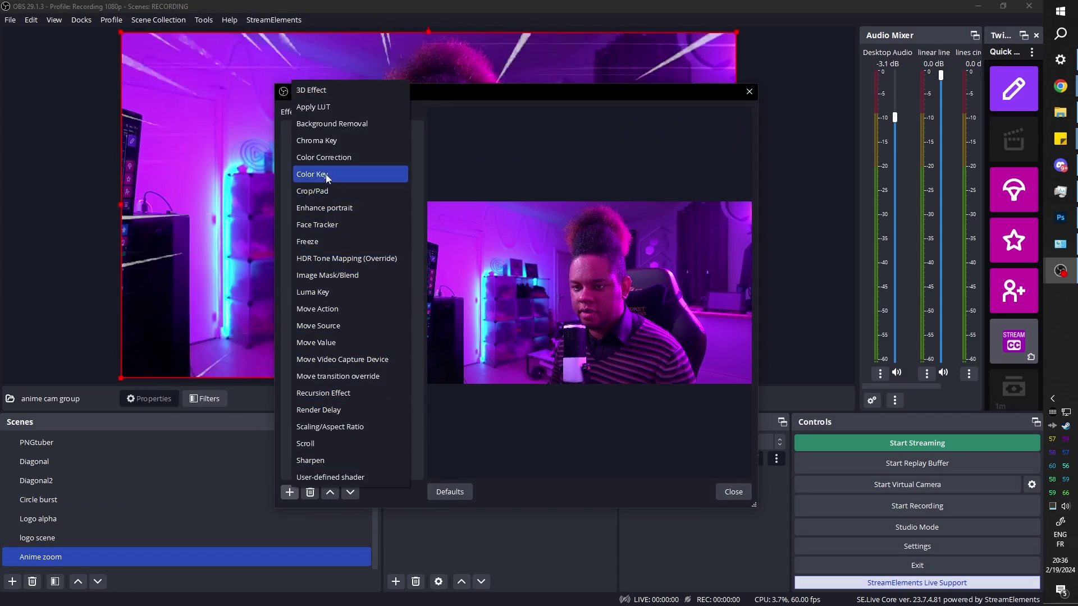
{"action": "left_click", "coordinate": [326, 225]}
{"action": "left_click", "coordinate": [488, 319]}
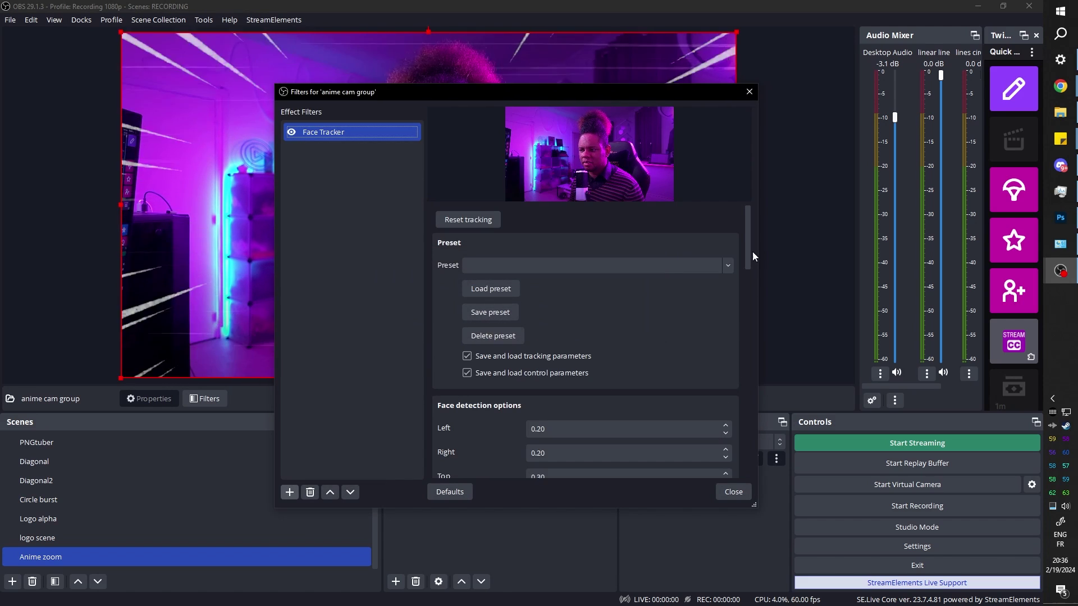
Set the Face Tracker's tracking target location zoom to 0.90
{"action": "left_click_drag", "start_coordinate": [747, 251], "coordinate": [741, 351]}
{"action": "left_click", "coordinate": [537, 324]}
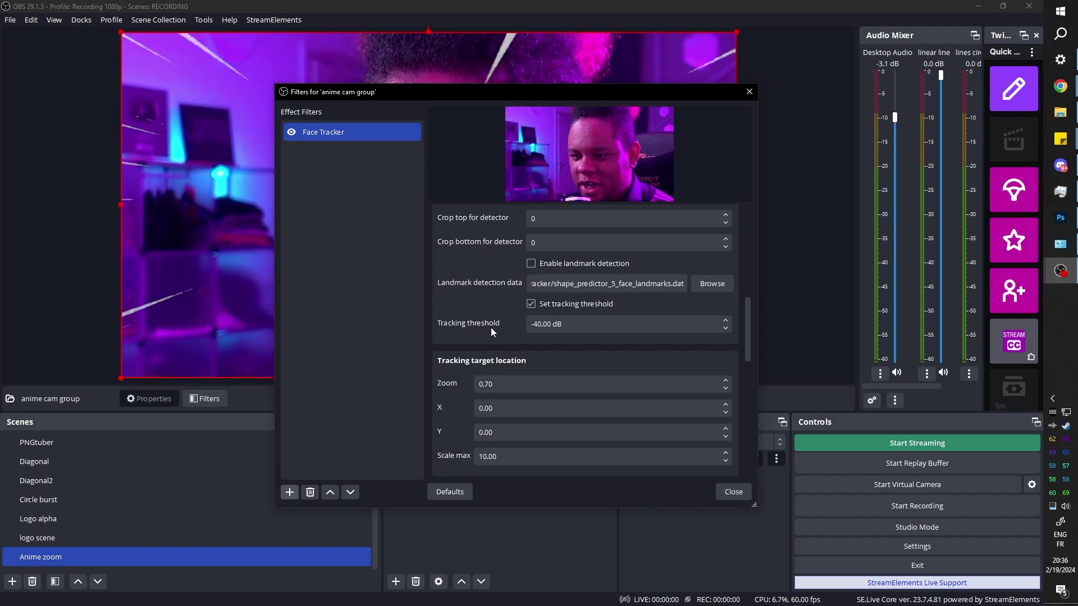
{"action": "mouse_move", "coordinate": [748, 325]}
{"action": "left_mouse_down"}
{"action": "mouse_move", "coordinate": [748, 361]}
{"action": "mouse_move", "coordinate": [748, 346]}
{"action": "left_mouse_up"}
{"action": "left_click", "coordinate": [488, 296]}
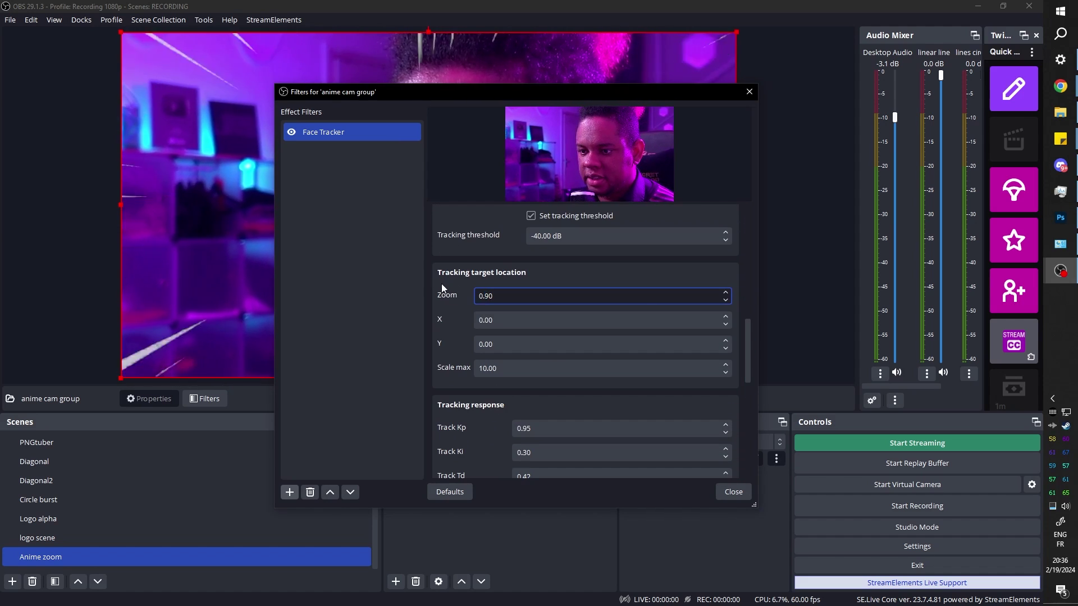
{"action": "scroll", "coordinate": [476, 324], "scroll_direction": "down", "scroll_amount": 5}
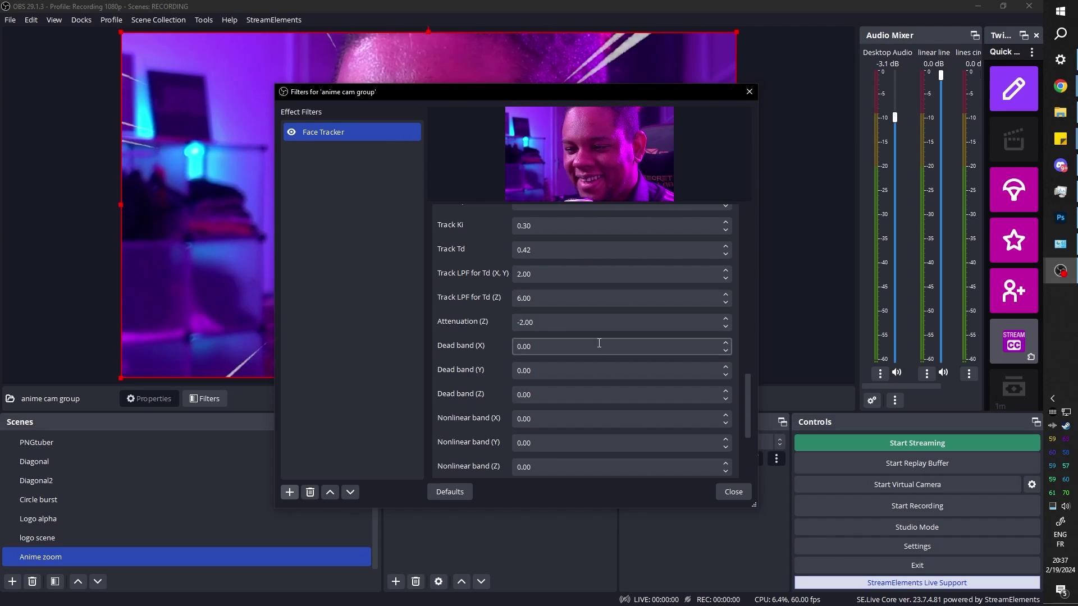
{"action": "scroll", "coordinate": [429, 332], "scroll_direction": "up", "scroll_amount": 1}
Add an Image Mask/Blend filter to anime cam group using Mask.png as the mask
{"action": "left_click", "coordinate": [290, 493]}
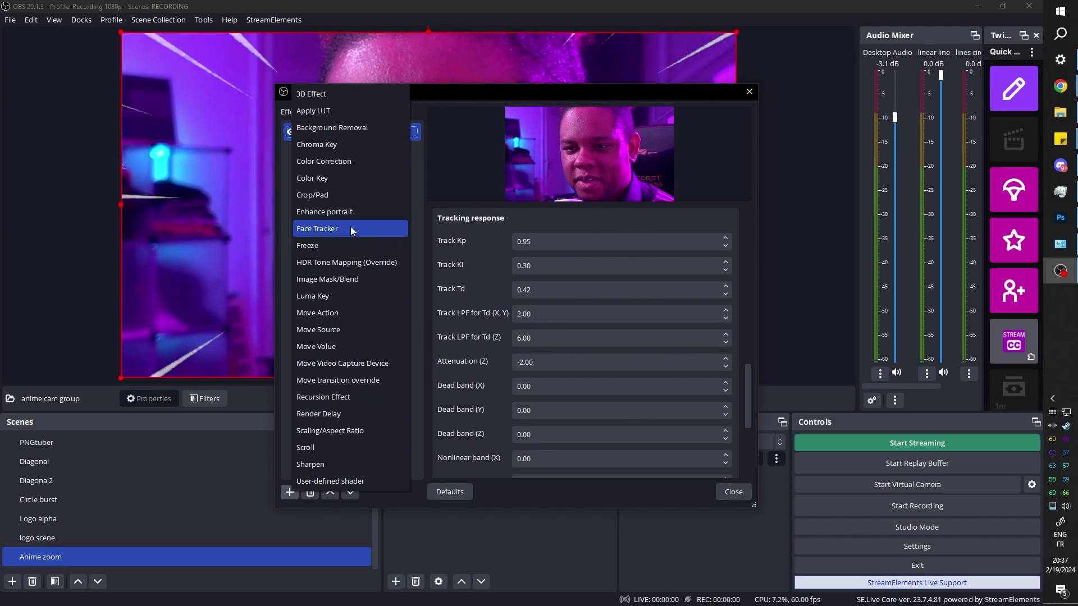
{"action": "left_click", "coordinate": [347, 279]}
{"action": "key", "text": "Return"}
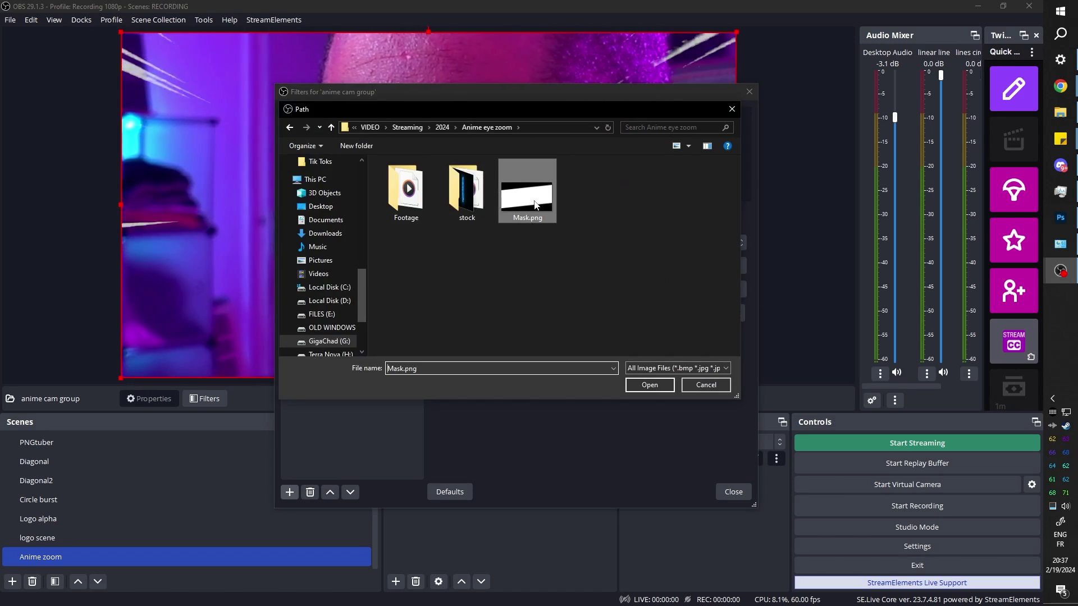
{"action": "double_click", "coordinate": [534, 202]}
{"action": "left_click", "coordinate": [733, 492]}
Reselect only the anime cam group source and bring up its context menu
{"action": "left_click", "coordinate": [439, 492], "text": "ctrl"}
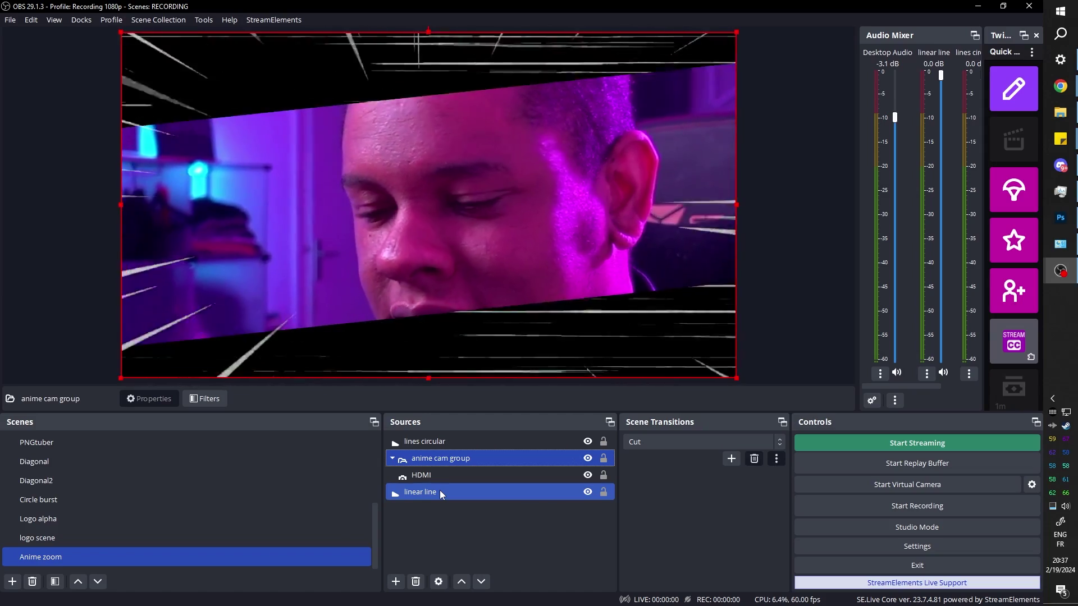
{"action": "left_click", "coordinate": [452, 459]}
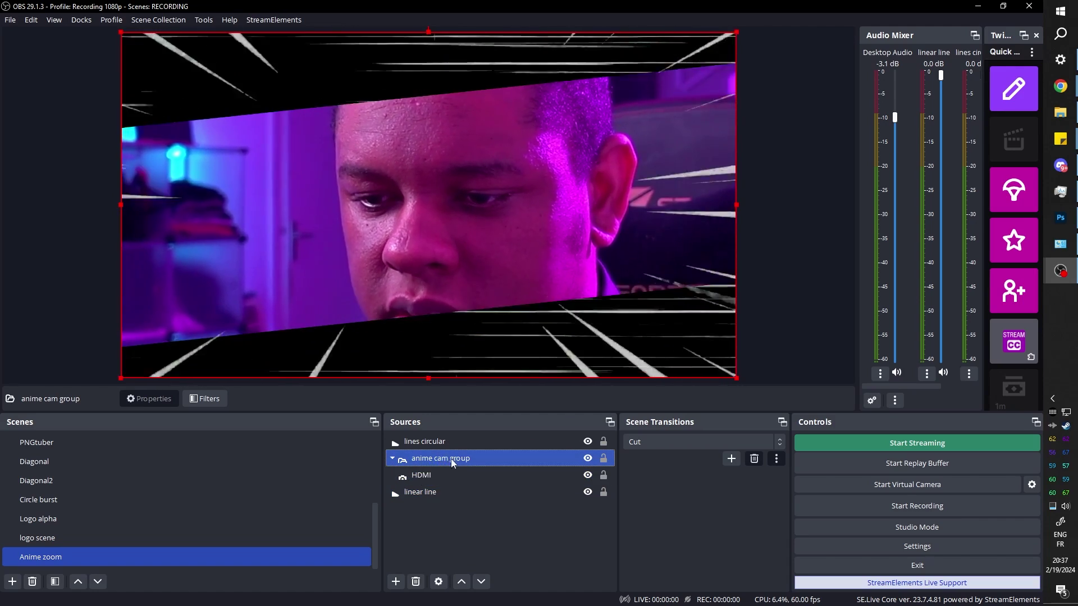
{"action": "right_click", "coordinate": [452, 464]}
Add a User-defined shader filter to anime cam group that loads cartoon.effect from file
{"action": "left_click", "coordinate": [462, 428]}
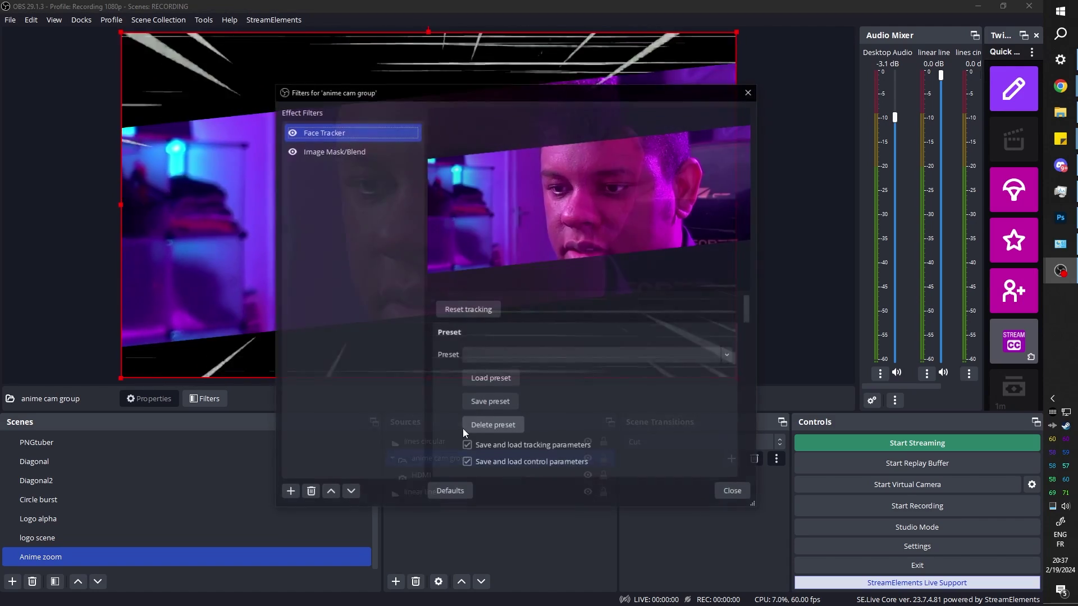
{"action": "left_click", "coordinate": [290, 491]}
{"action": "left_click", "coordinate": [348, 481]}
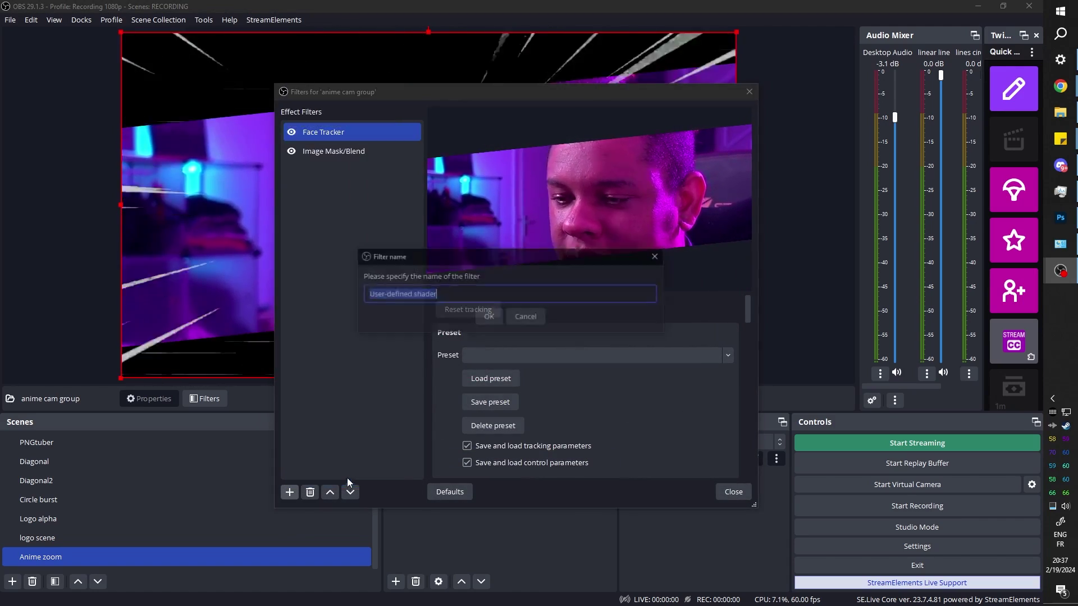
{"action": "left_click", "coordinate": [488, 322]}
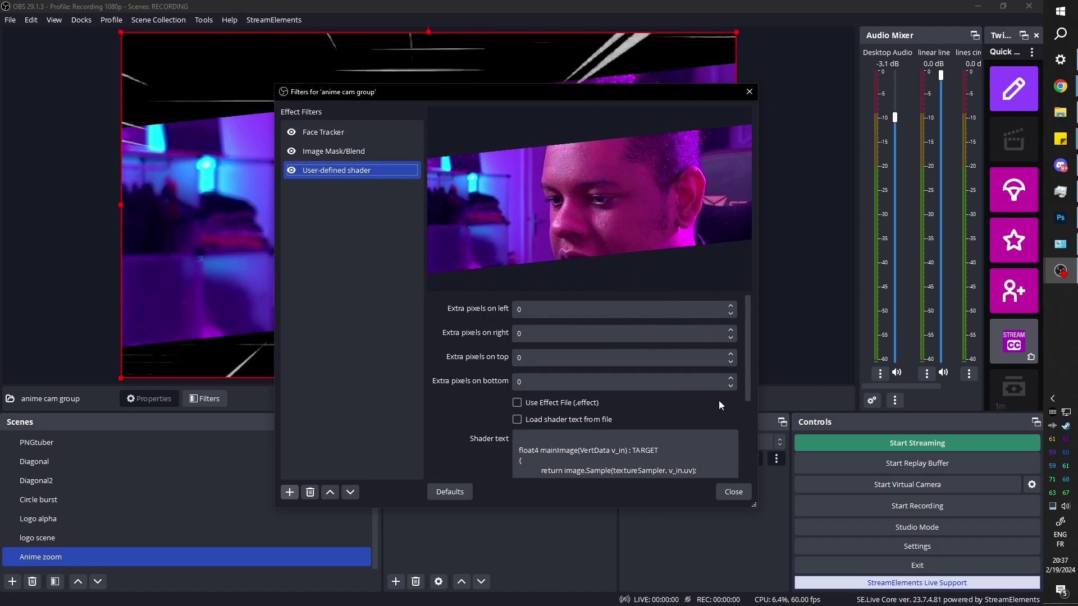
{"action": "scroll", "coordinate": [748, 373], "scroll_direction": "down", "scroll_amount": 5}
{"action": "scroll", "coordinate": [643, 378], "scroll_direction": "up", "scroll_amount": 2}
{"action": "left_click", "coordinate": [521, 392]}
{"action": "left_click", "coordinate": [717, 439]}
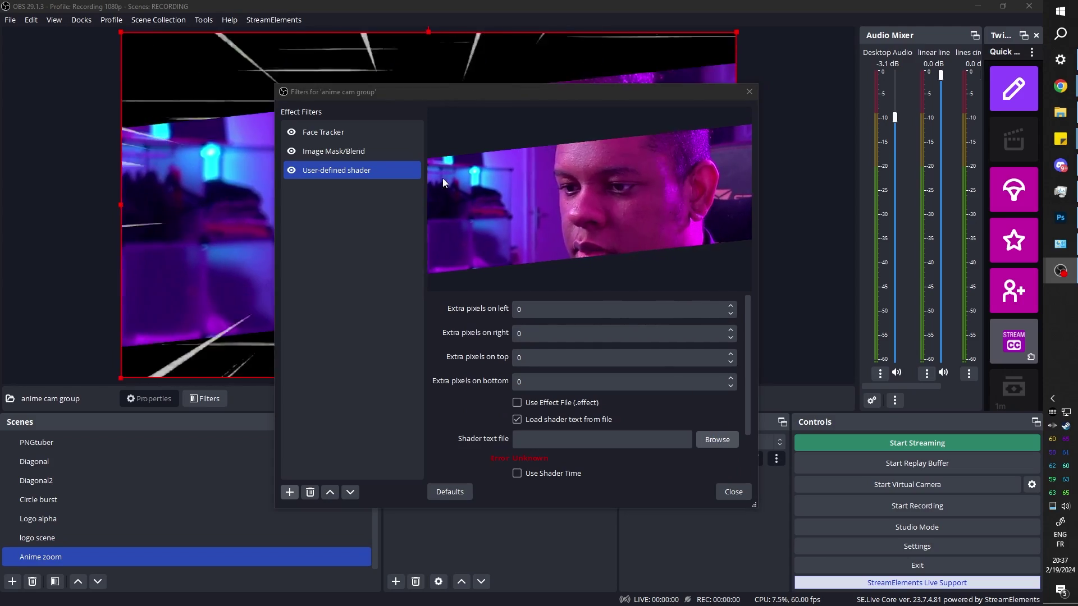
{"action": "scroll", "coordinate": [431, 208], "scroll_direction": "down", "scroll_amount": 5}
{"action": "double_click", "coordinate": [432, 213]}
Set the cartoon shader's hue steps to 8 and value steps to 4
{"action": "scroll", "coordinate": [462, 379], "scroll_direction": "down", "scroll_amount": 6}
{"action": "scroll", "coordinate": [458, 379], "scroll_direction": "down", "scroll_amount": 1}
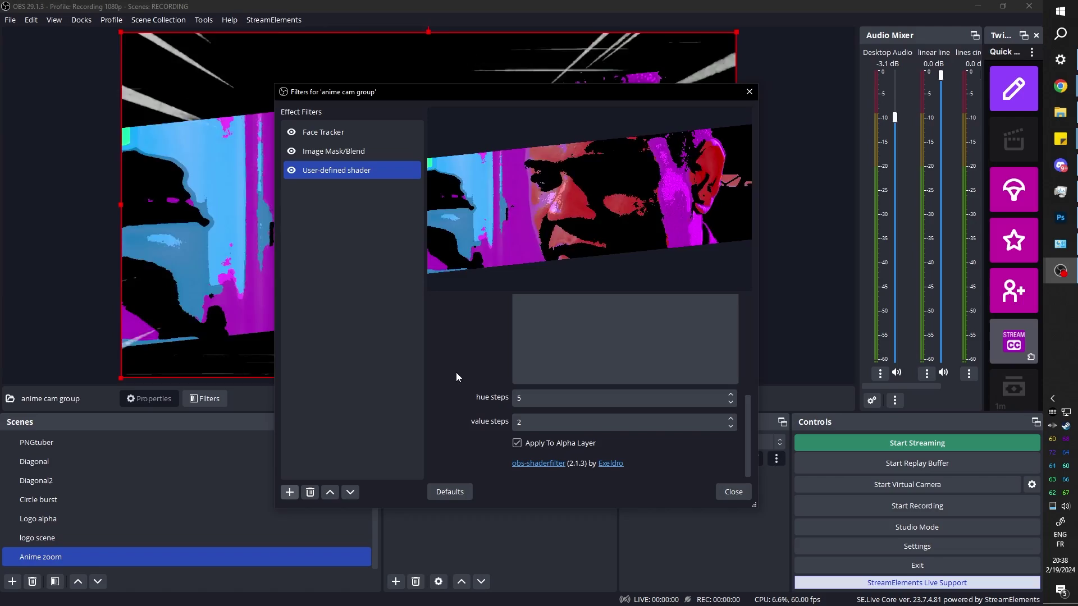
{"action": "left_click", "coordinate": [731, 394]}
{"action": "left_click", "coordinate": [731, 394]}
{"action": "left_click", "coordinate": [731, 395]}
{"action": "left_click", "coordinate": [731, 419]}
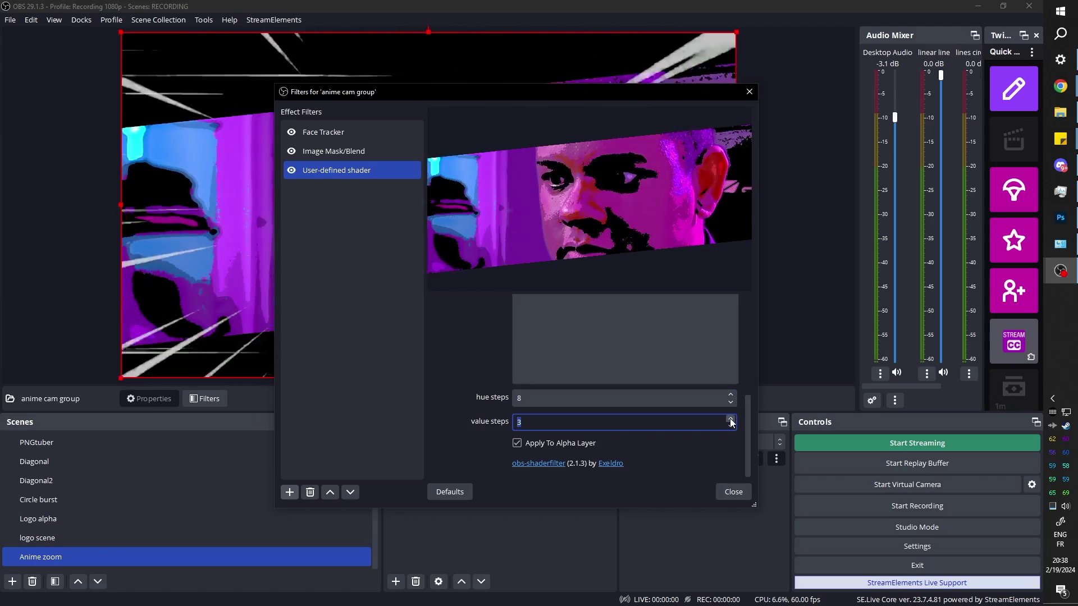
{"action": "left_click", "coordinate": [730, 420]}
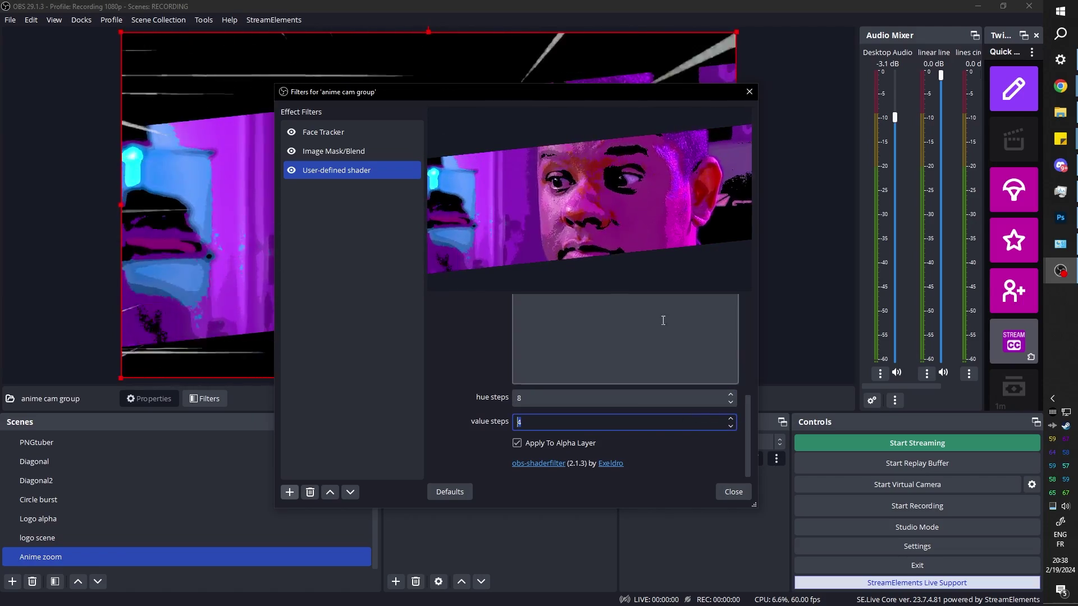
{"action": "left_click_drag", "start_coordinate": [516, 92], "coordinate": [587, 124]}
Switch the first shader to drawings.shader with angles 1 and samples 3
{"action": "scroll", "coordinate": [531, 405], "scroll_direction": "up", "scroll_amount": 3}
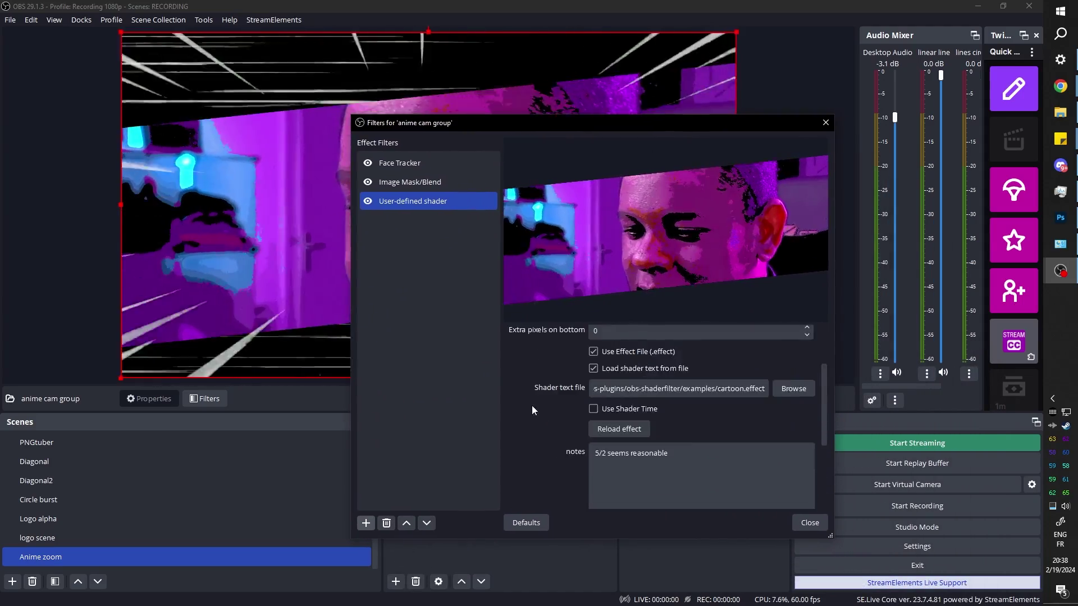
{"action": "scroll", "coordinate": [531, 405], "scroll_direction": "up", "scroll_amount": 1}
{"action": "left_click", "coordinate": [793, 422]}
{"action": "scroll", "coordinate": [533, 319], "scroll_direction": "down", "scroll_amount": 3}
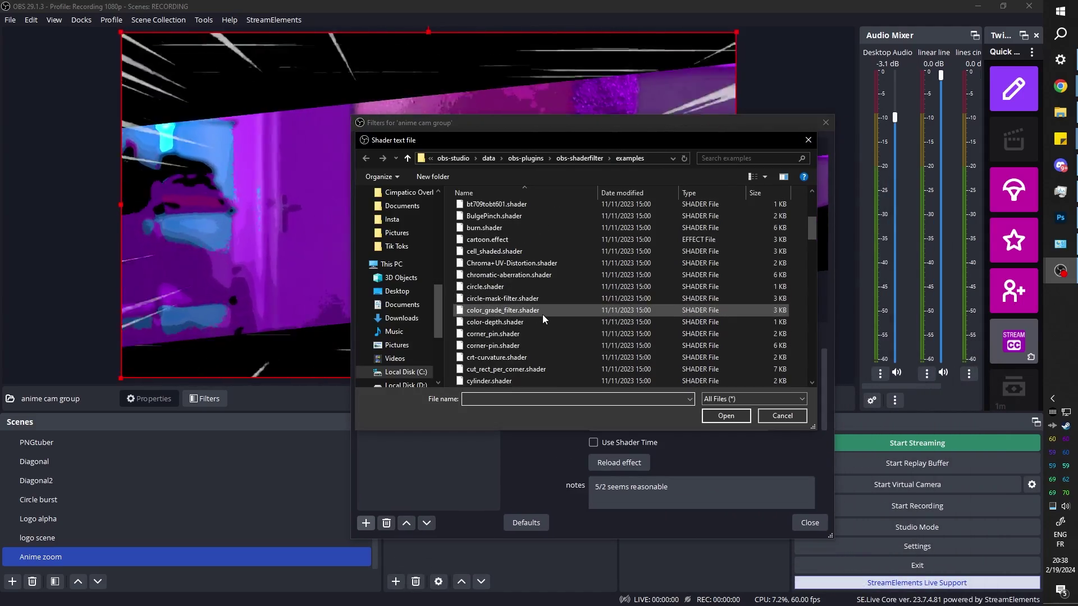
{"action": "double_click", "coordinate": [496, 277]}
{"action": "left_click_drag", "start_coordinate": [522, 123], "coordinate": [522, 197]}
{"action": "scroll", "coordinate": [540, 509], "scroll_direction": "down", "scroll_amount": 2}
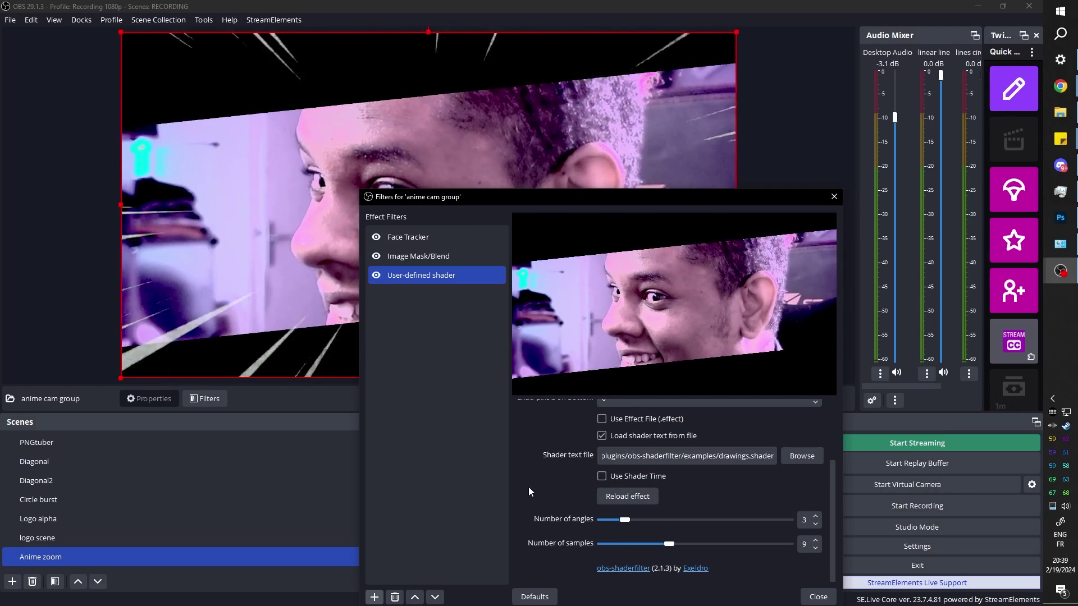
{"action": "left_click_drag", "start_coordinate": [669, 544], "coordinate": [609, 520]}
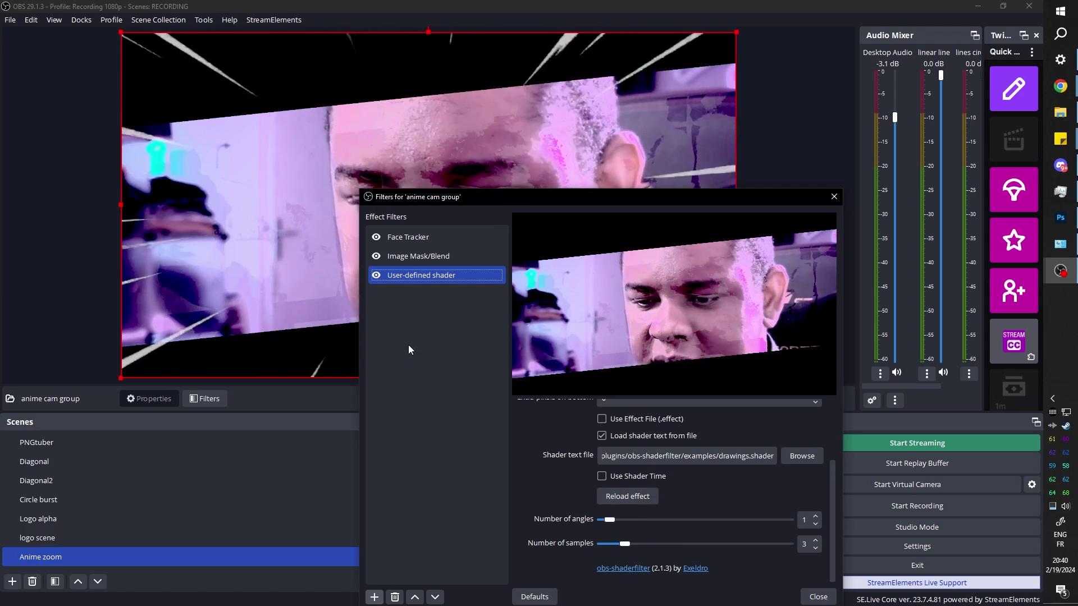
Add 'User-defined shader 2' loading cartoon.effect, and hide the first shader to compare
{"action": "left_click", "coordinate": [374, 596]}
{"action": "left_click", "coordinate": [399, 581]}
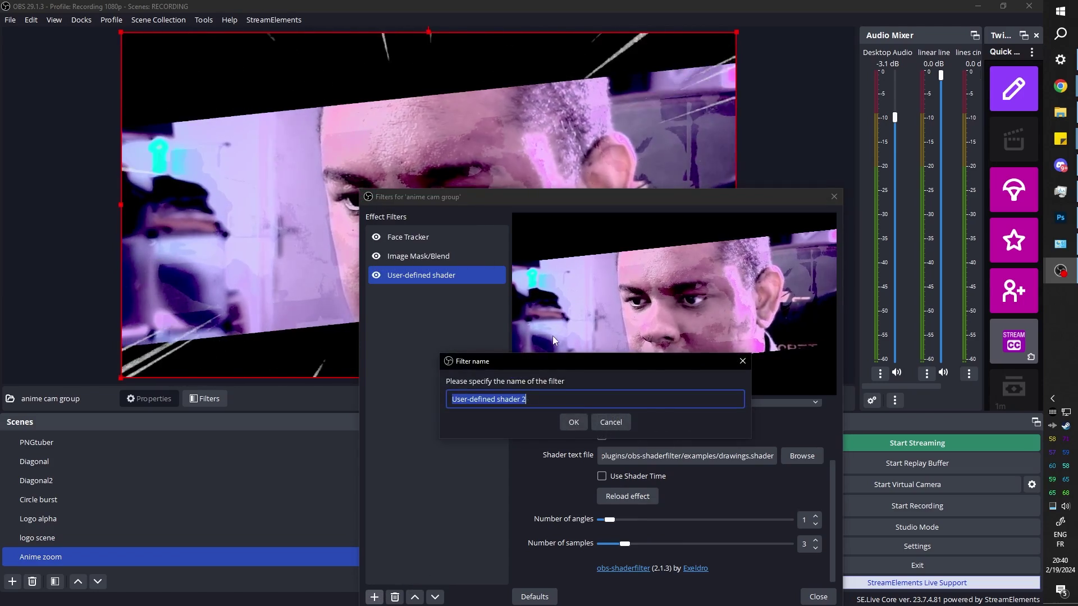
{"action": "left_click", "coordinate": [577, 422]}
{"action": "left_click", "coordinate": [802, 498]}
{"action": "double_click", "coordinate": [490, 348]}
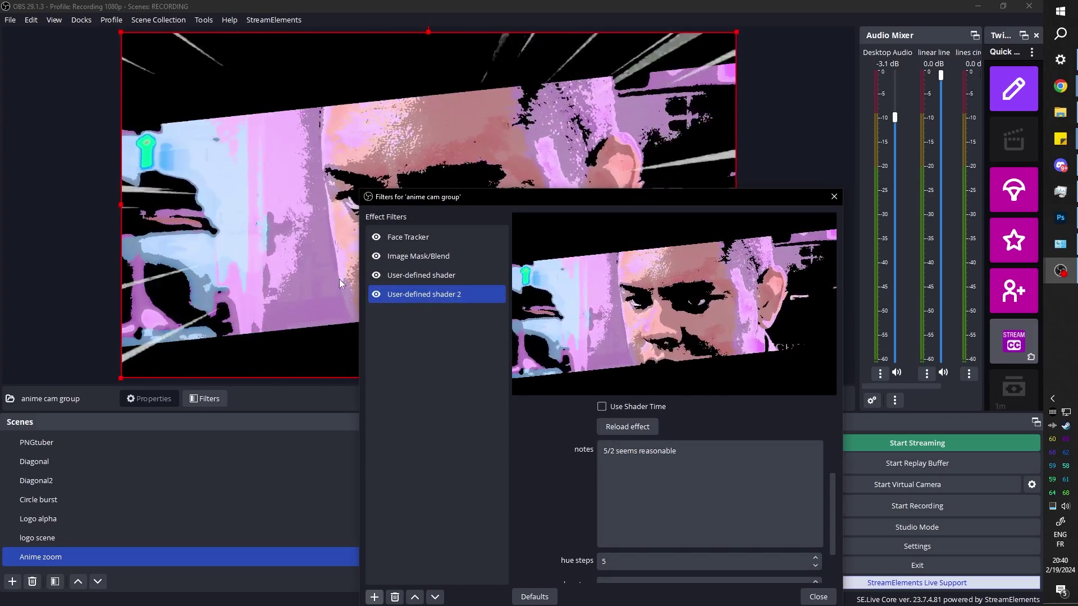
{"action": "left_click", "coordinate": [376, 275]}
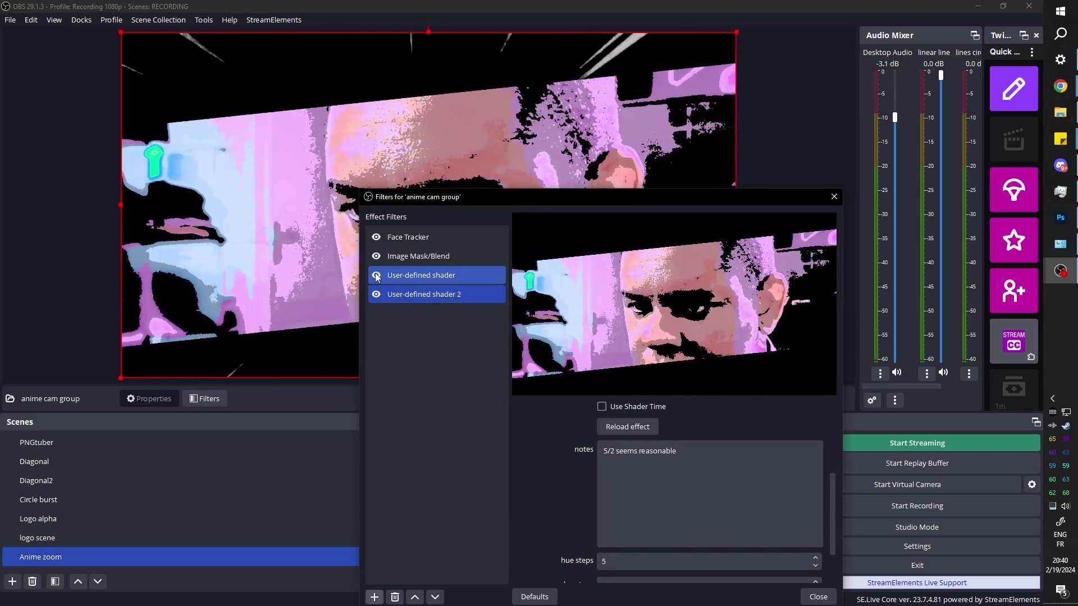
Add 'User-defined shader 3' loading Chroma+UV-Distortion.shader from file
{"action": "left_click", "coordinate": [375, 597]}
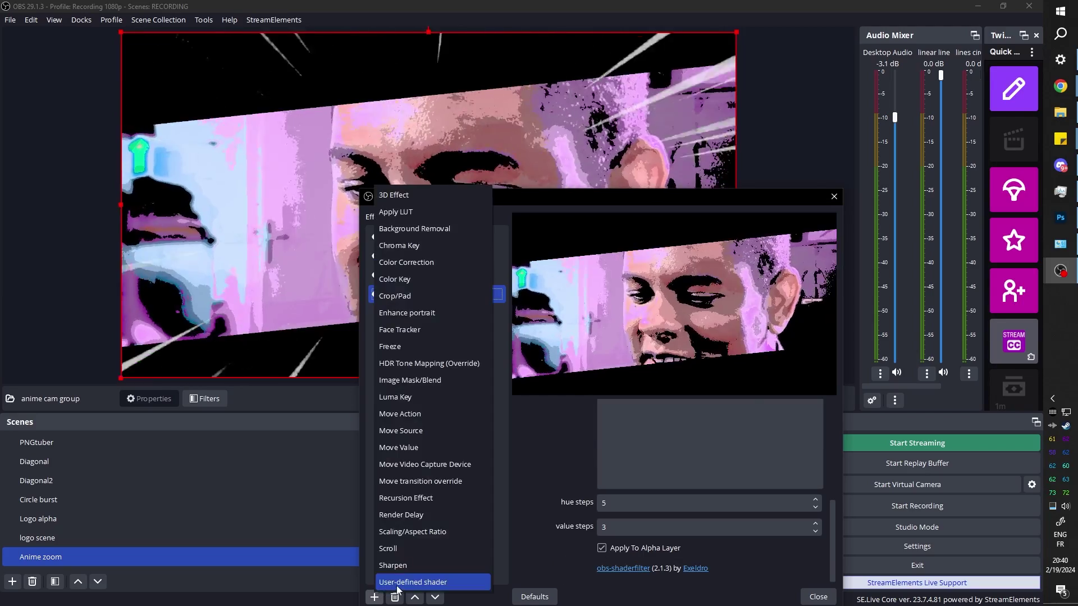
{"action": "left_click", "coordinate": [443, 577]}
{"action": "left_click", "coordinate": [576, 423]}
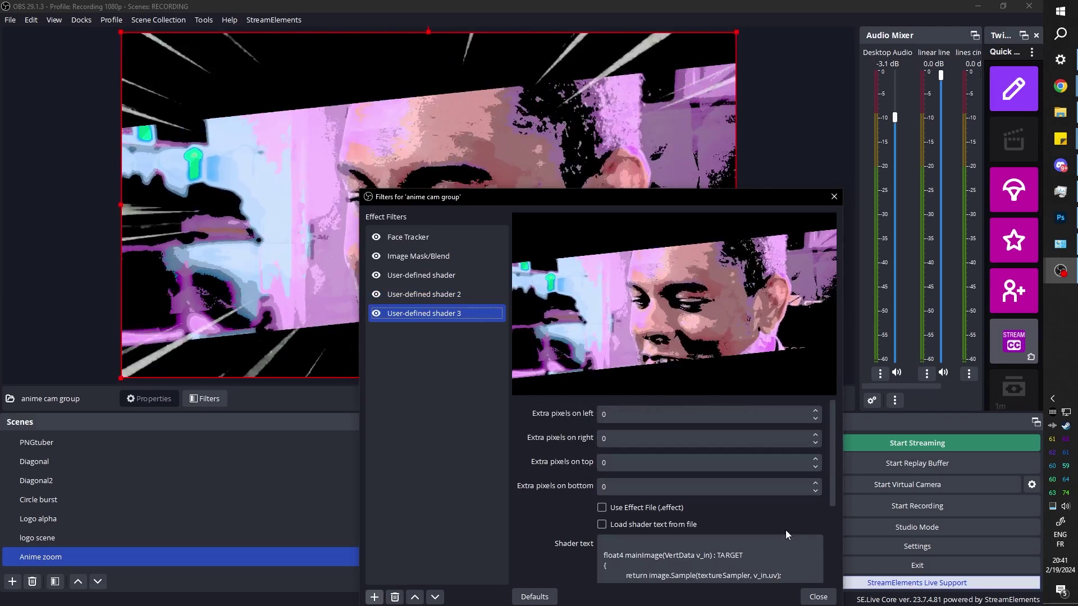
{"action": "left_click", "coordinate": [602, 524]}
{"action": "left_click", "coordinate": [795, 547]}
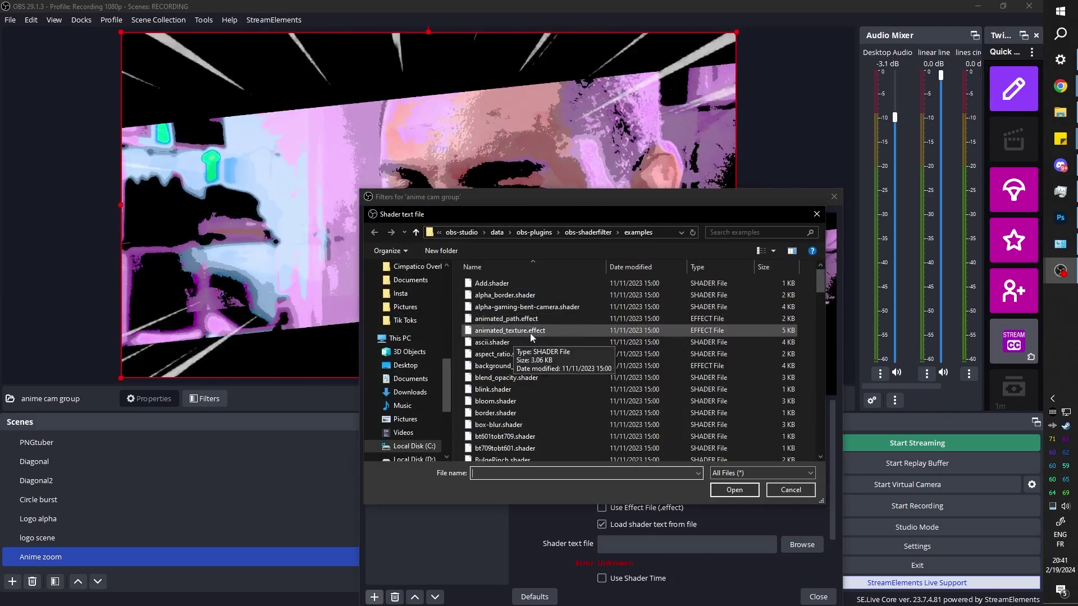
{"action": "scroll", "coordinate": [570, 315], "scroll_direction": "down", "scroll_amount": 4}
{"action": "left_click", "coordinate": [568, 373]}
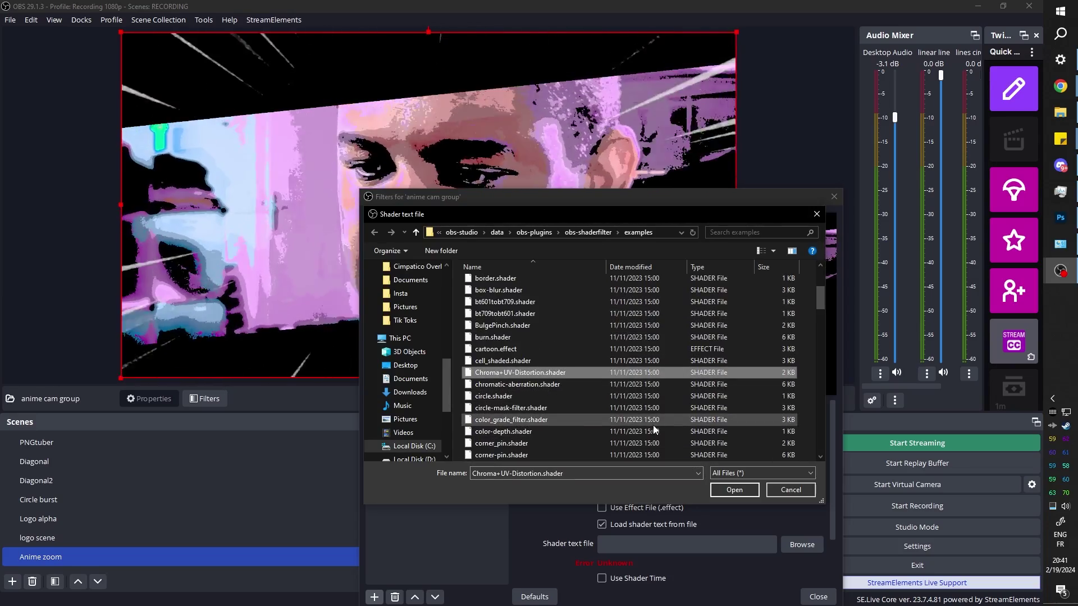
{"action": "left_click", "coordinate": [730, 491]}
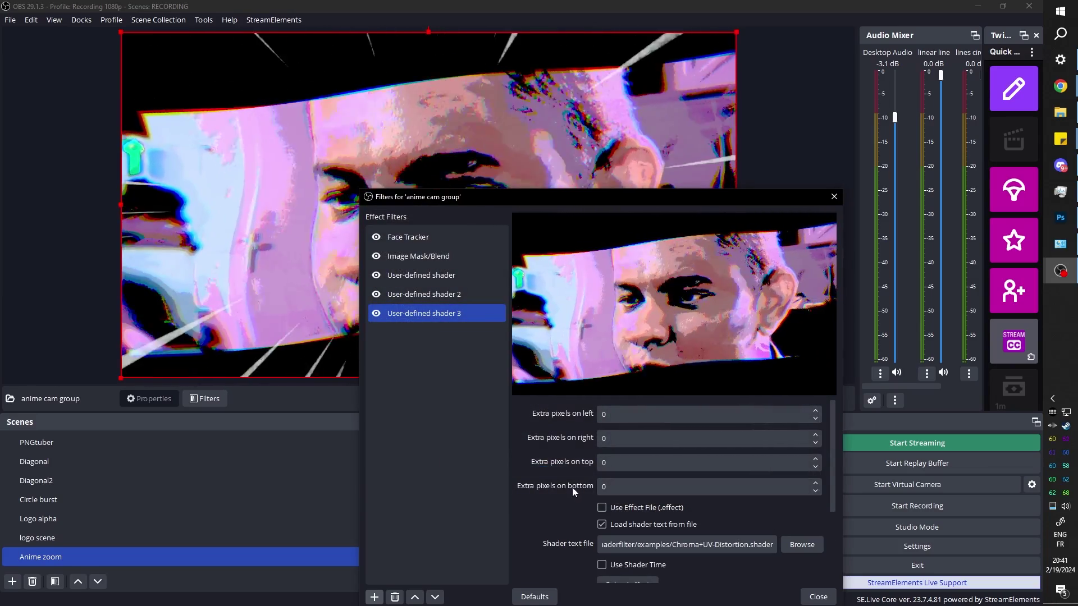
Move shader 3 up to second in the filter list and adjust its distortion slider
{"action": "scroll", "coordinate": [544, 517], "scroll_direction": "down", "scroll_amount": 3}
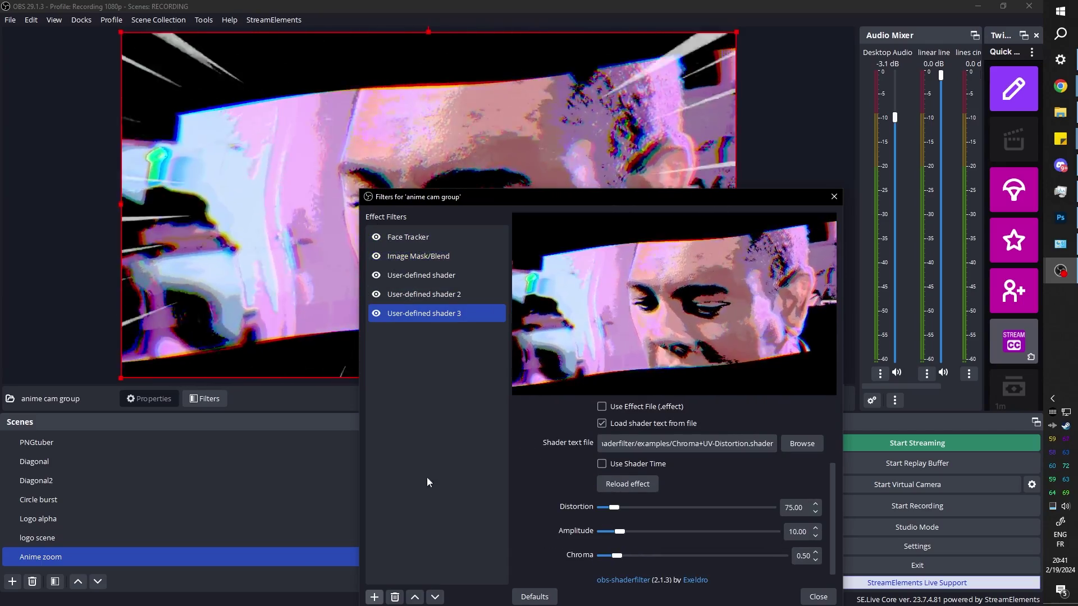
{"action": "left_click", "coordinate": [415, 597]}
{"action": "left_click", "coordinate": [415, 597]}
{"action": "left_click", "coordinate": [415, 597]}
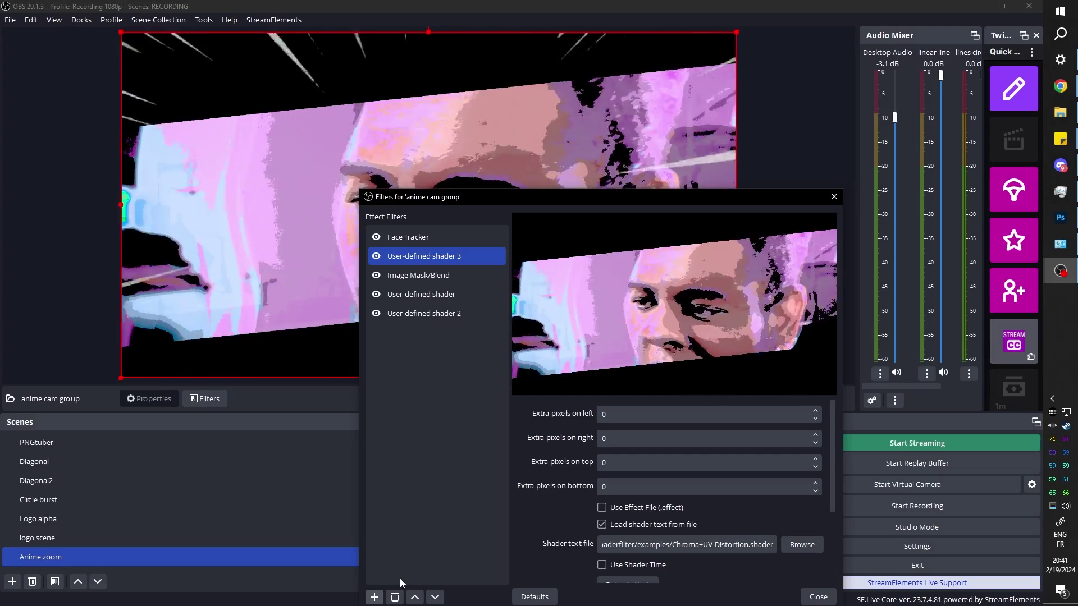
{"action": "scroll", "coordinate": [528, 568], "scroll_direction": "down", "scroll_amount": 5}
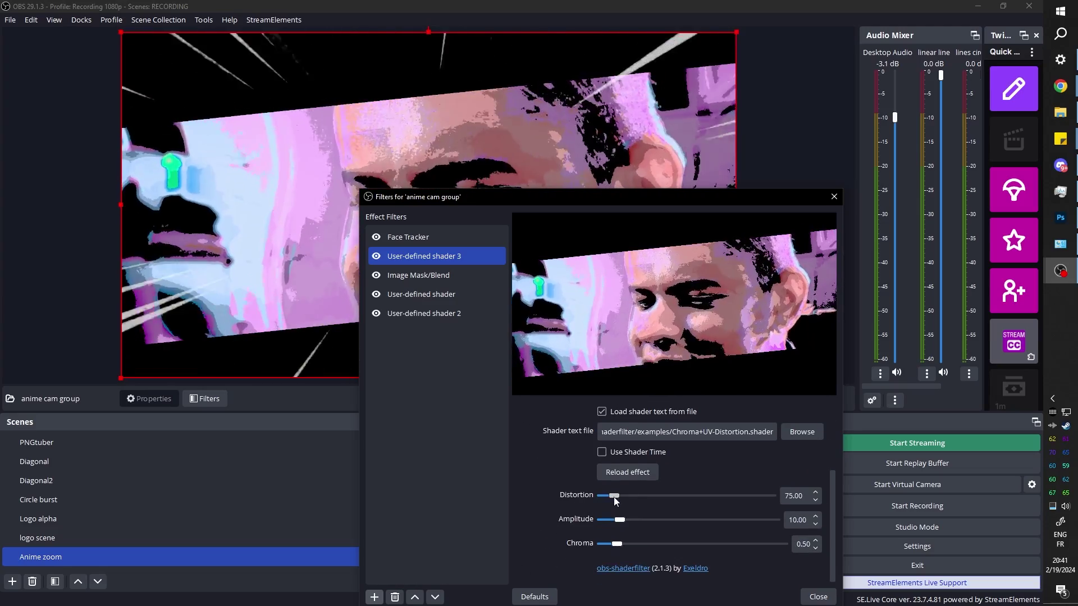
{"action": "left_click_drag", "start_coordinate": [611, 499], "coordinate": [606, 499]}
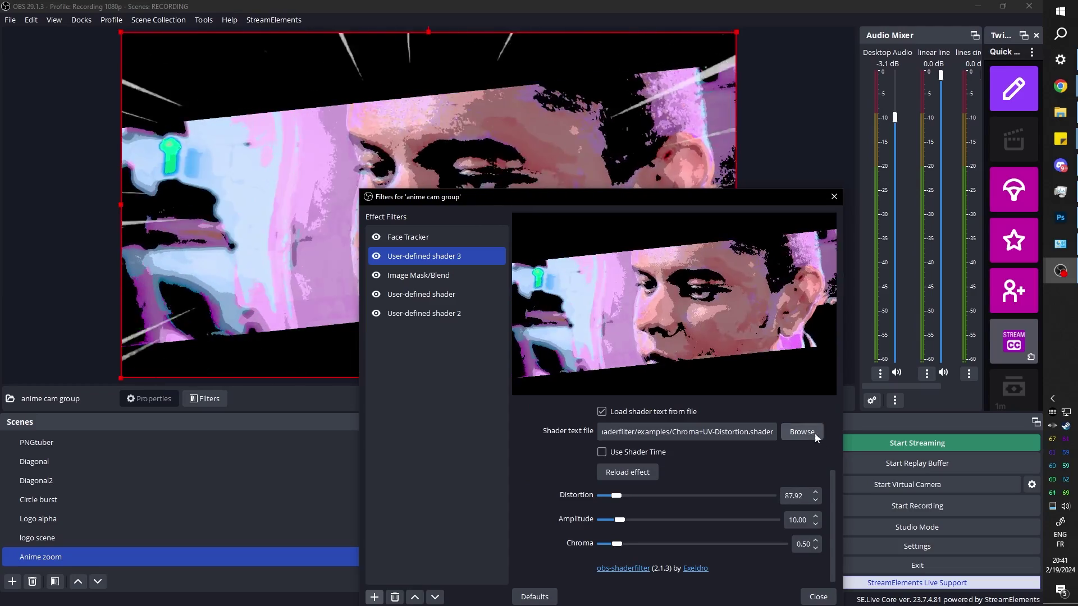
{"action": "left_click", "coordinate": [813, 432]}
Try the VHS and VCR shaders in the third filter, settling on glitch.shader
{"action": "scroll", "coordinate": [730, 336], "scroll_direction": "down", "scroll_amount": 10}
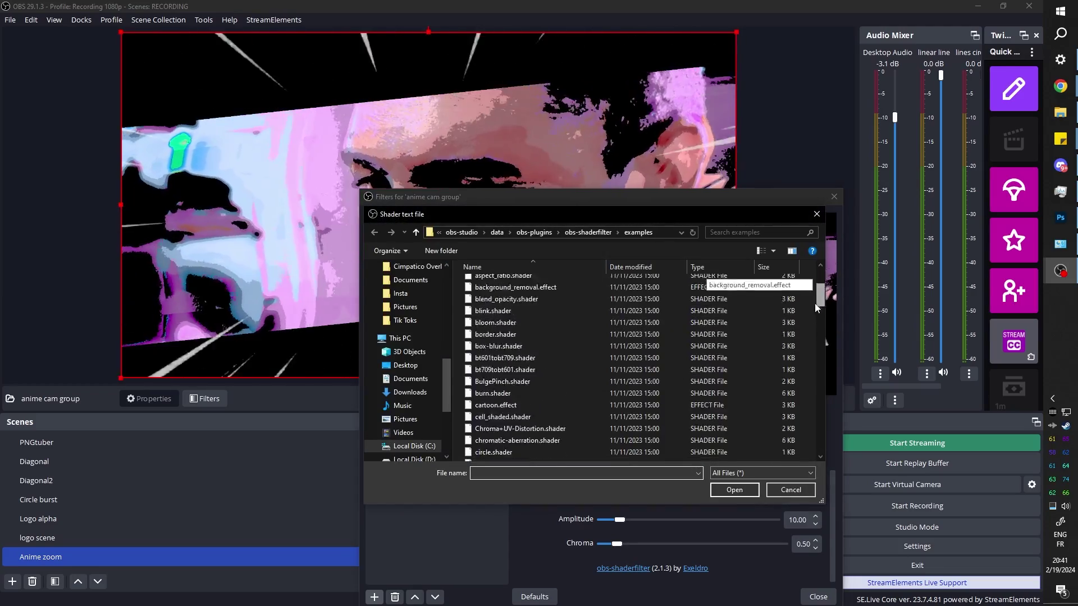
{"action": "double_click", "coordinate": [803, 421]}
{"action": "left_click", "coordinate": [800, 444]}
{"action": "double_click", "coordinate": [490, 382]}
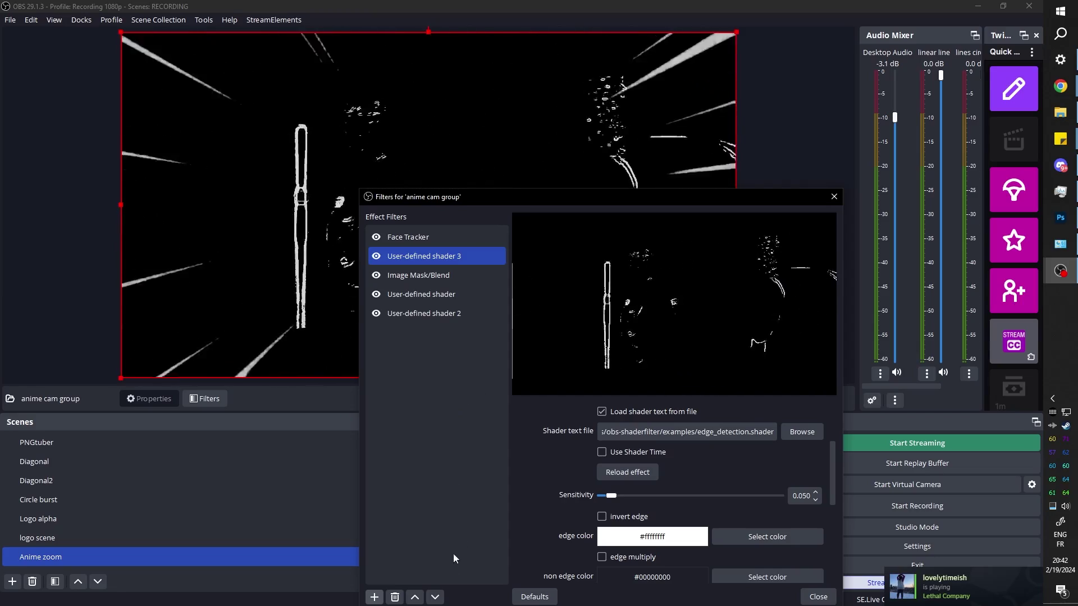
Reorder the filters so shader 3 sits between the first shader and shader 2
{"action": "left_click", "coordinate": [435, 597]}
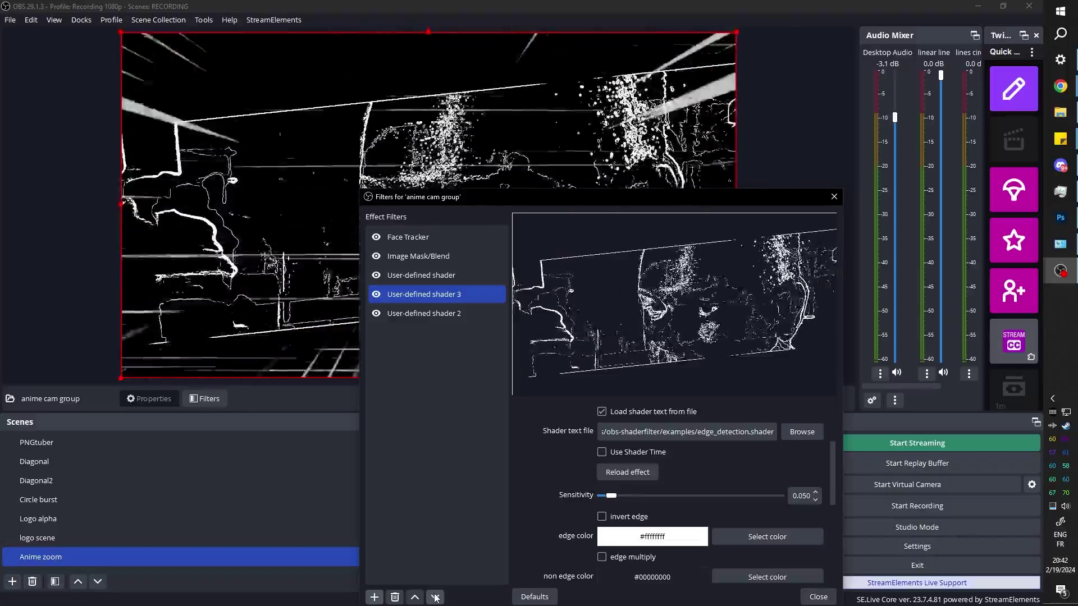
{"action": "left_click", "coordinate": [435, 597]}
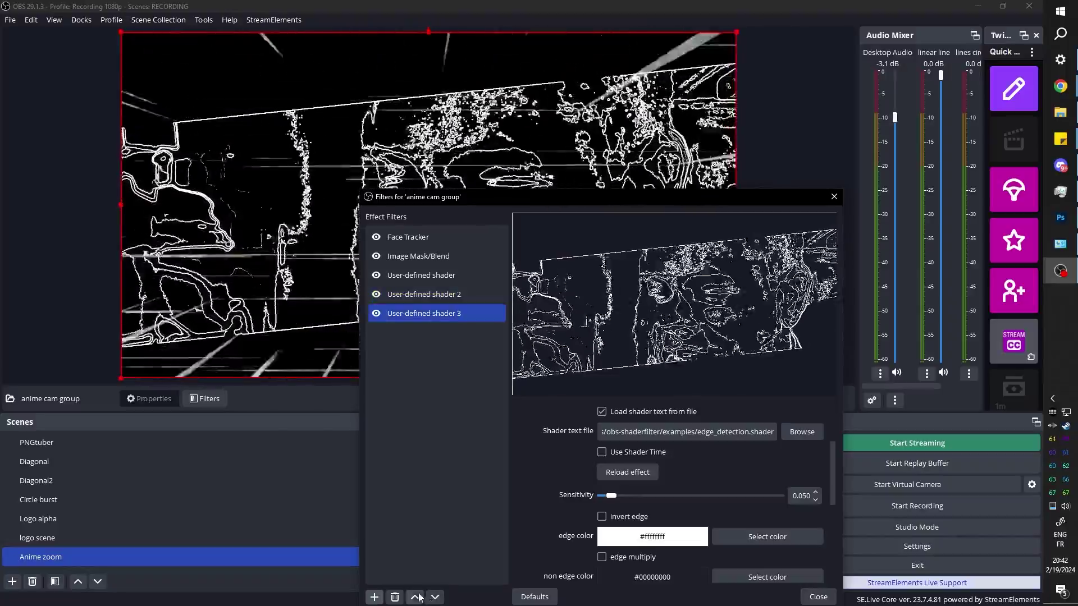
{"action": "left_click", "coordinate": [415, 597]}
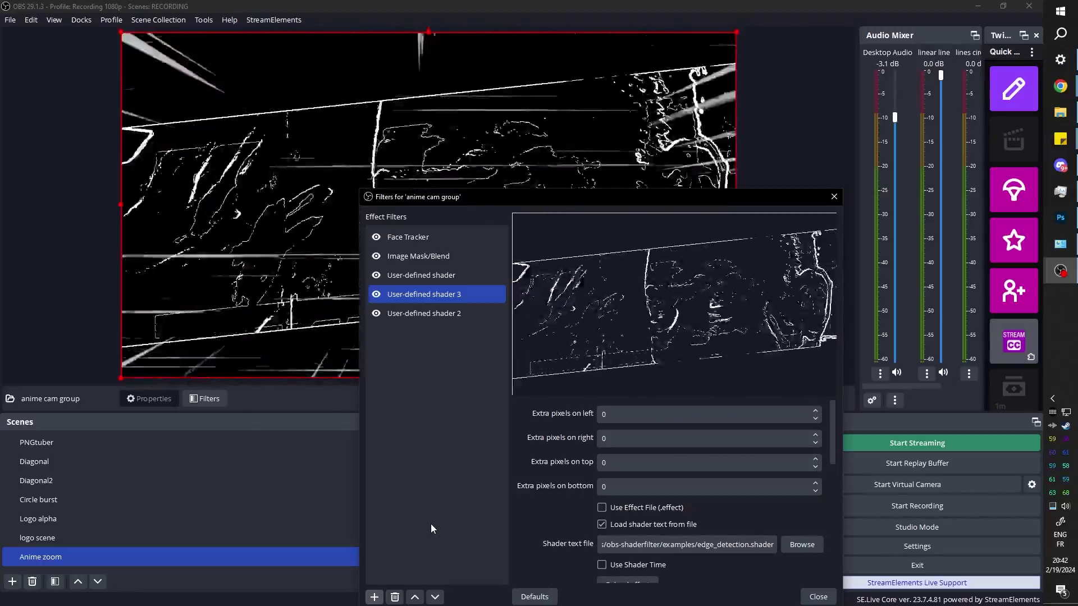
{"action": "scroll", "coordinate": [618, 525], "scroll_direction": "down", "scroll_amount": 2}
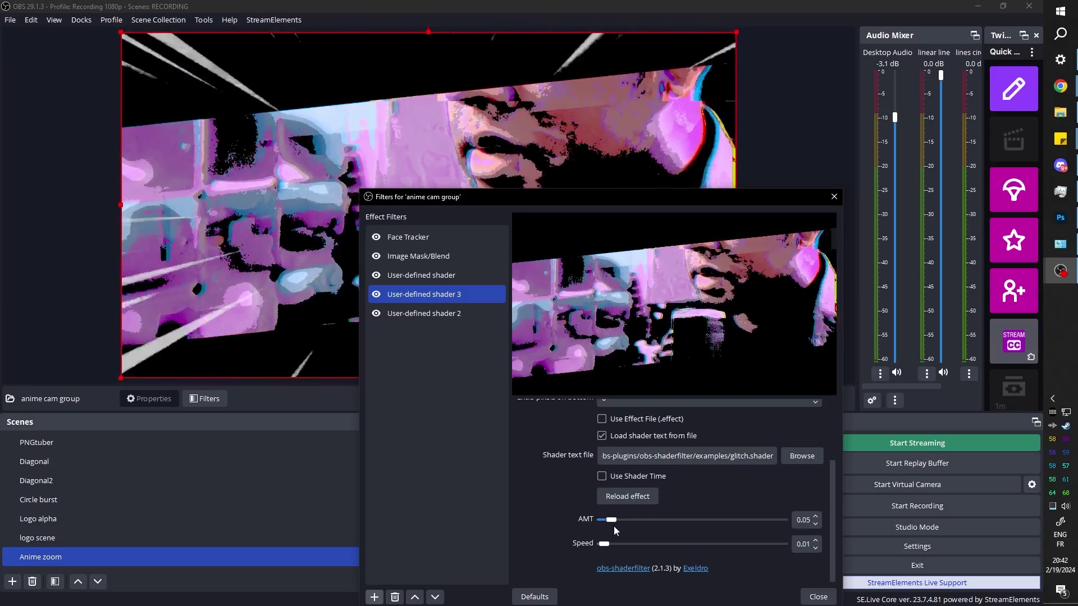
Reduce the glitch shader's AMT amount slightly with its slider
{"action": "left_click_drag", "start_coordinate": [614, 527], "coordinate": [611, 528]}
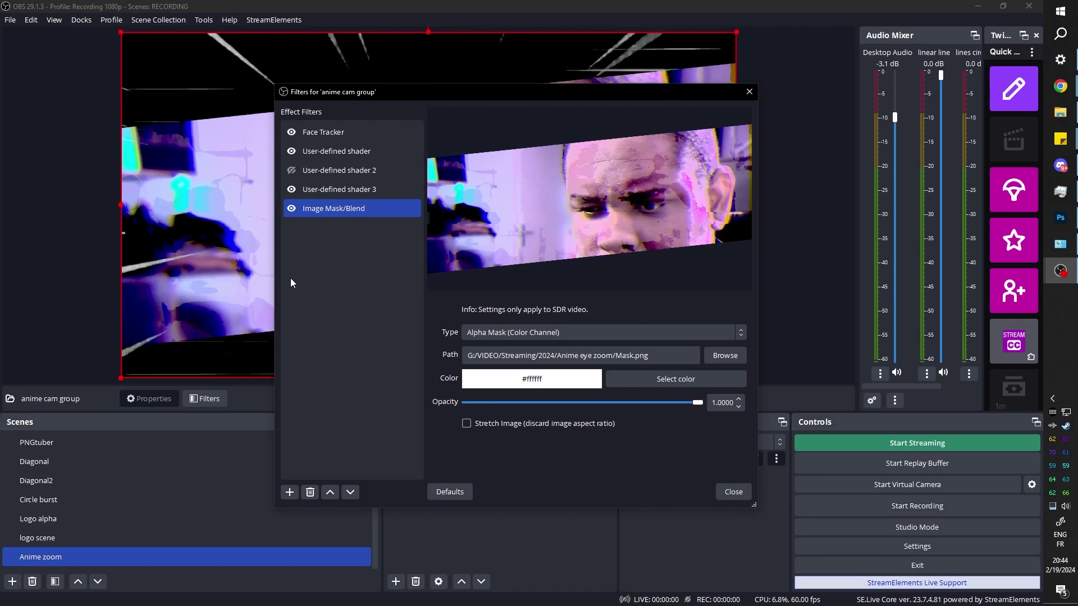
Place Image Mask/Blend directly below the first user-defined shader and enable User-defined shader 2
{"action": "left_click", "coordinate": [330, 492]}
{"action": "left_click", "coordinate": [330, 493]}
{"action": "left_click", "coordinate": [330, 492]}
{"action": "left_click", "coordinate": [325, 169]}
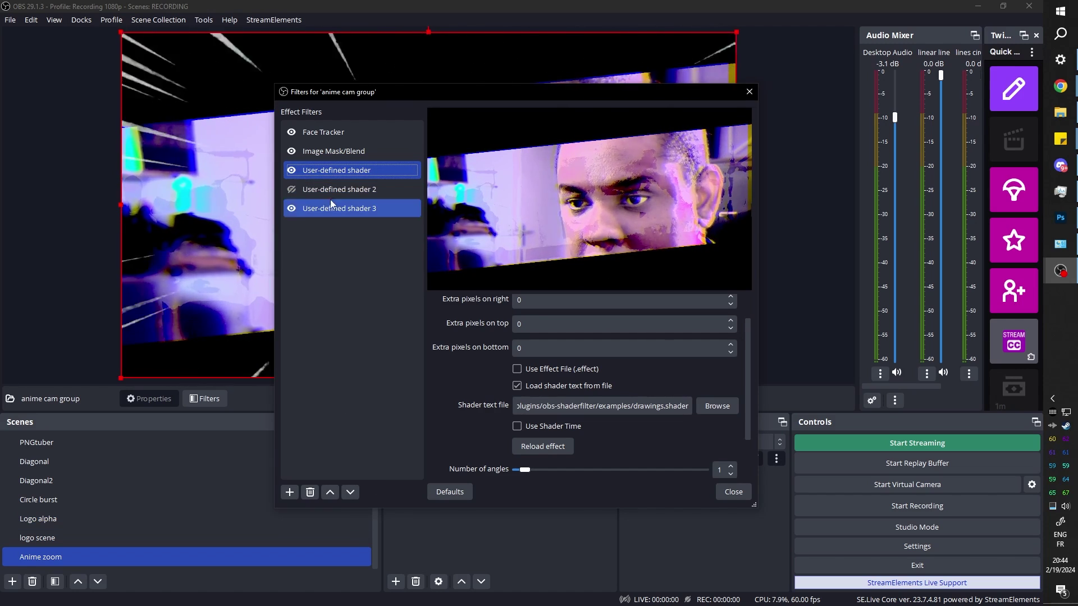
{"action": "key", "text": "Up"}
{"action": "left_click", "coordinate": [350, 493]}
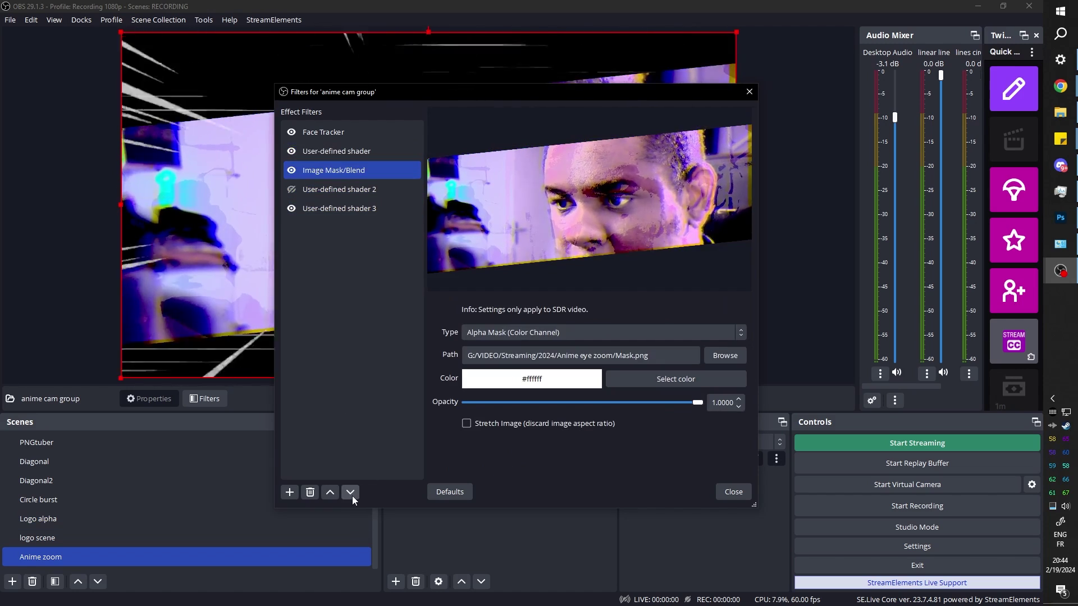
{"action": "left_click", "coordinate": [291, 190]}
Add an 'anime sfx' media source playing SFX.mp3 to Anime zoom, then replay it to test
{"action": "left_click", "coordinate": [739, 494]}
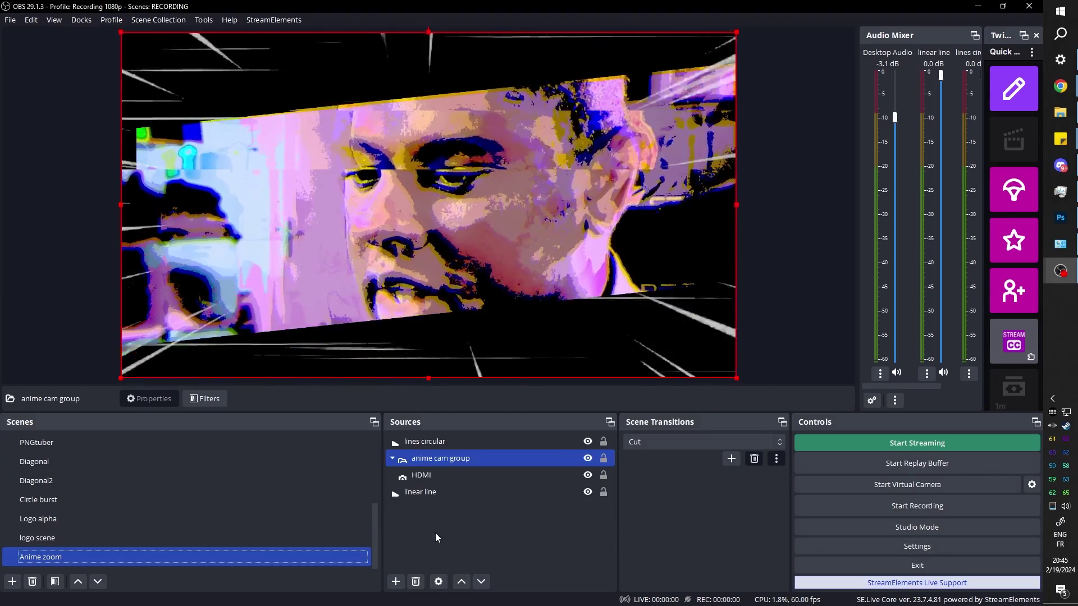
{"action": "left_click", "coordinate": [436, 535]}
{"action": "left_click", "coordinate": [395, 581]}
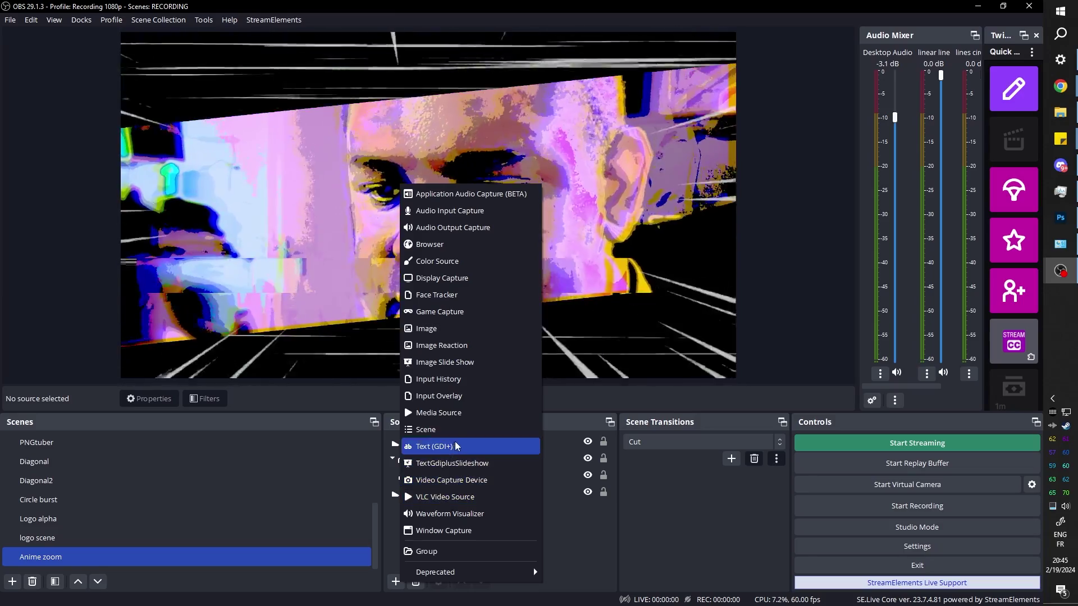
{"action": "left_click", "coordinate": [463, 413]}
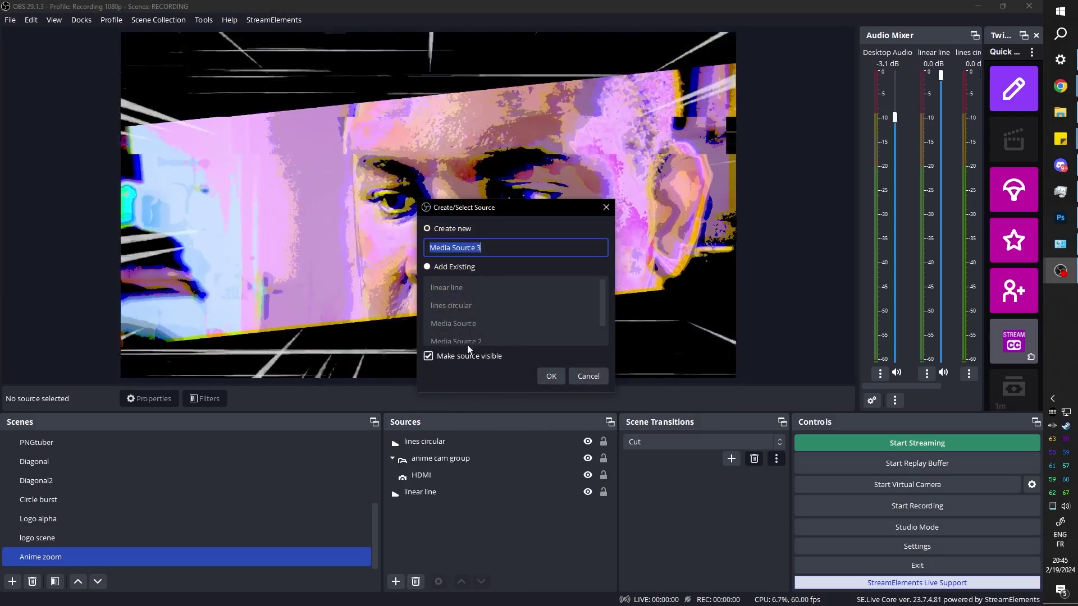
{"action": "type", "text": "anime sfx"}
{"action": "left_click", "coordinate": [551, 375]}
{"action": "left_click", "coordinate": [718, 326]}
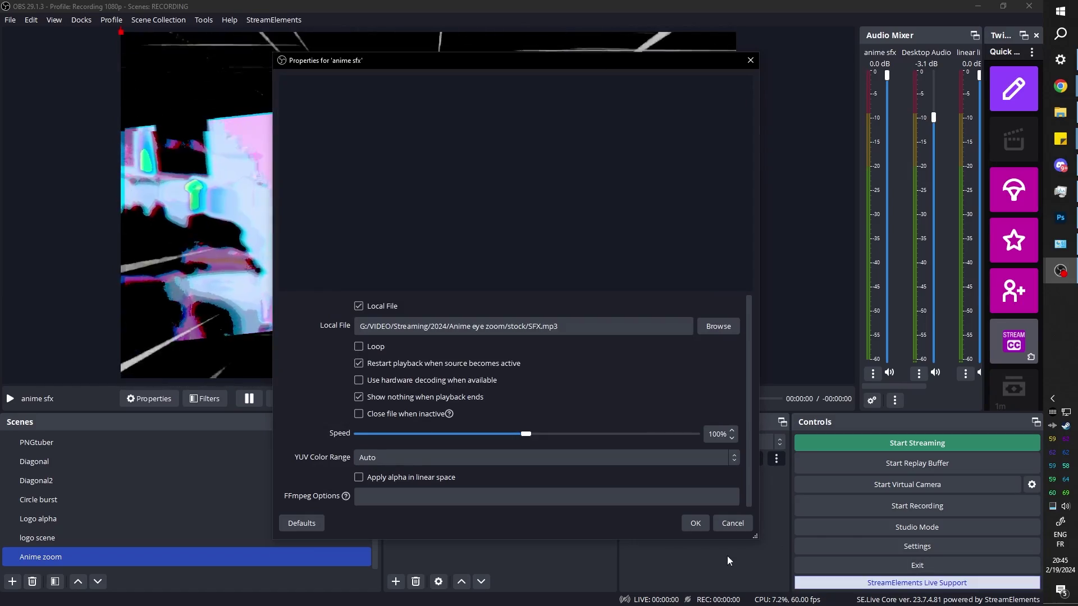
{"action": "left_click", "coordinate": [695, 523]}
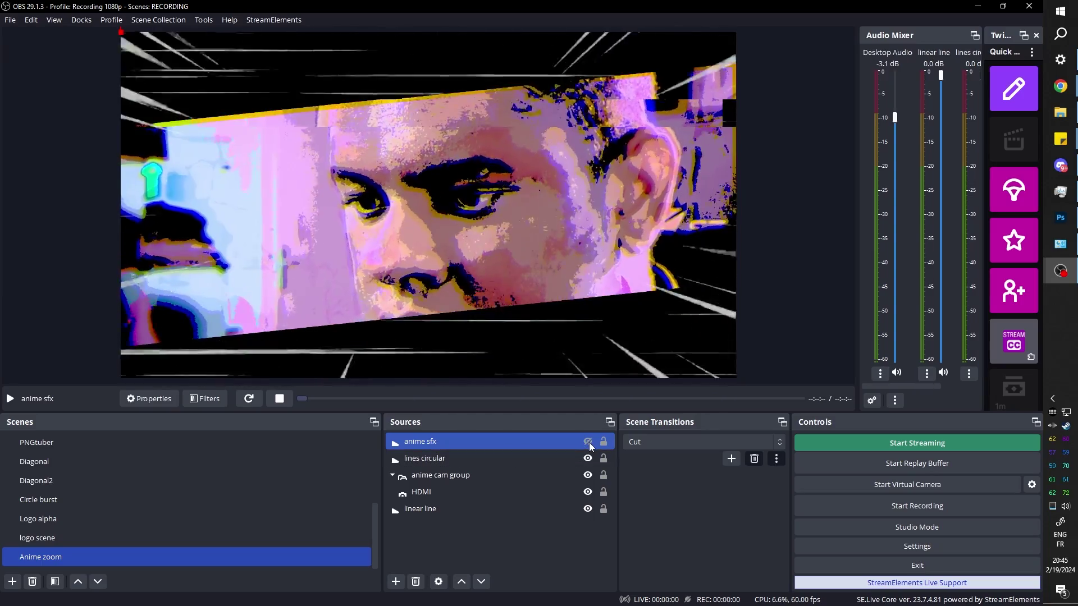
{"action": "double_click", "coordinate": [588, 443]}
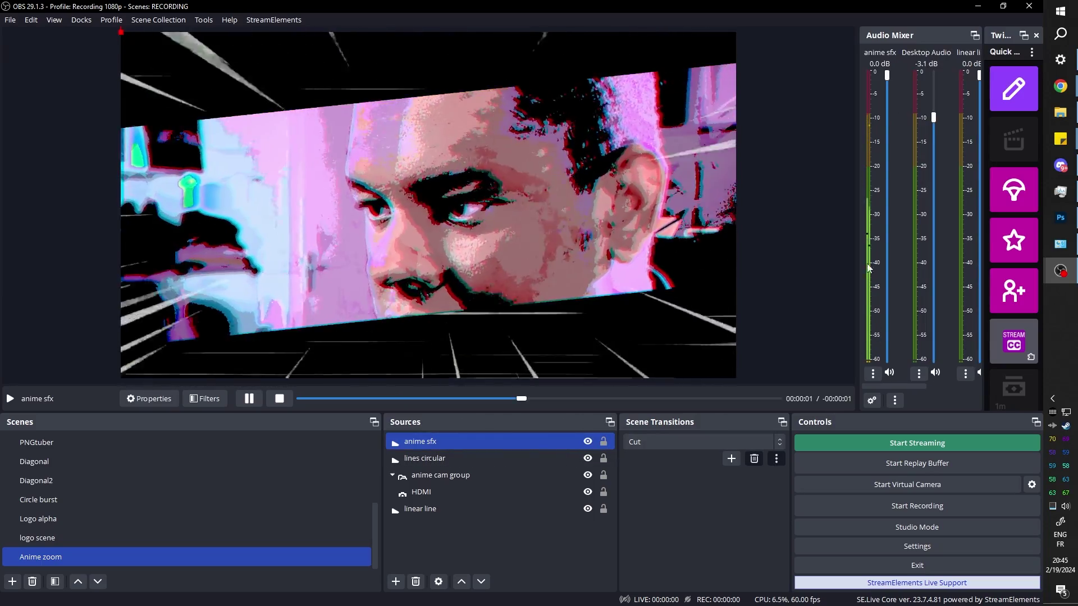
In Advanced Audio Properties, set anime sfx audio monitoring to Monitor Only (mute output)
{"action": "left_click", "coordinate": [872, 373]}
{"action": "left_click", "coordinate": [893, 555]}
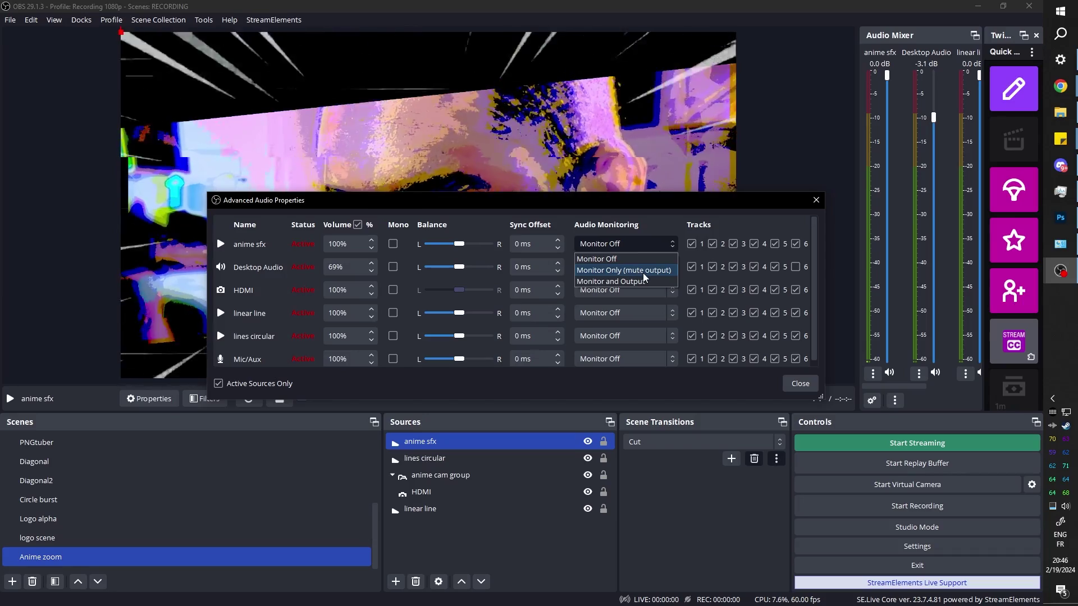
{"action": "left_click", "coordinate": [644, 273]}
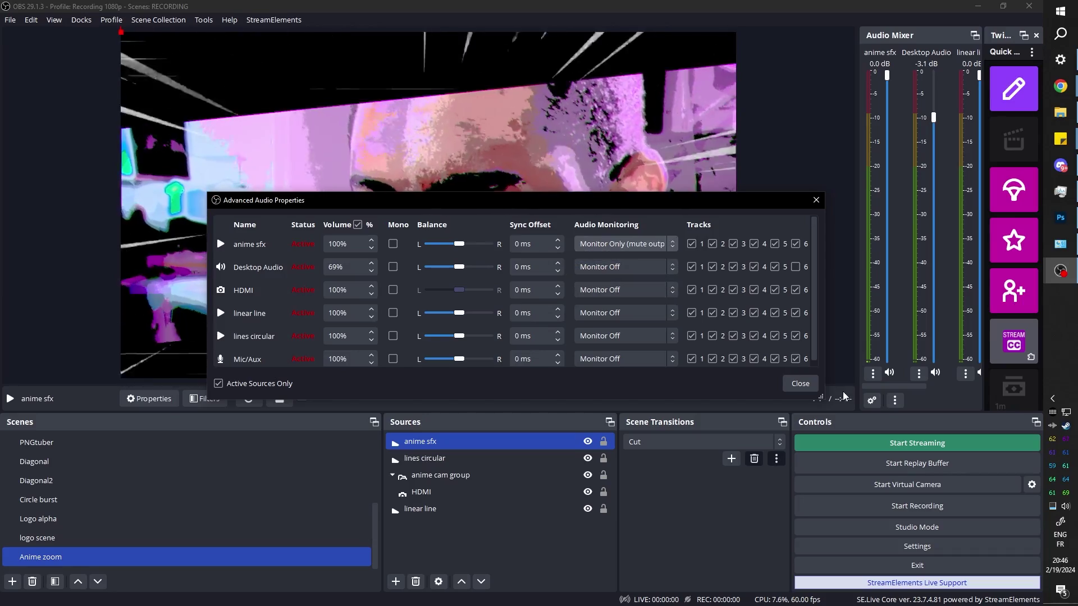
{"action": "left_click", "coordinate": [802, 389]}
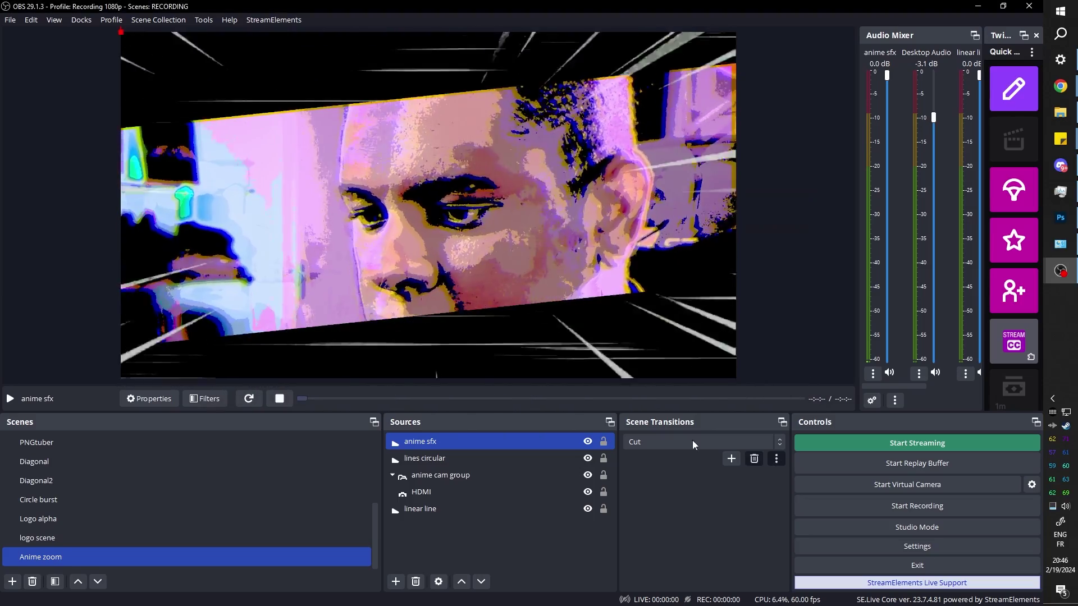
Replay anime sfx by toggling its visibility off and on, and collapse the anime cam group
{"action": "left_click", "coordinate": [588, 442]}
{"action": "left_click", "coordinate": [587, 441]}
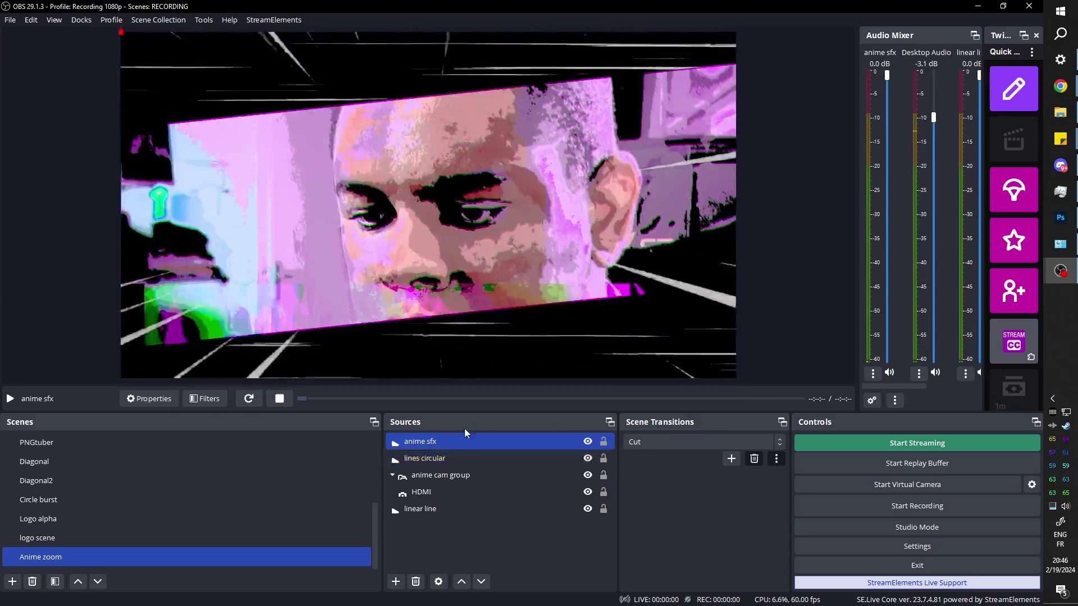
{"action": "left_click", "coordinate": [396, 478], "text": "ctrl"}
{"action": "left_click", "coordinate": [393, 477]}
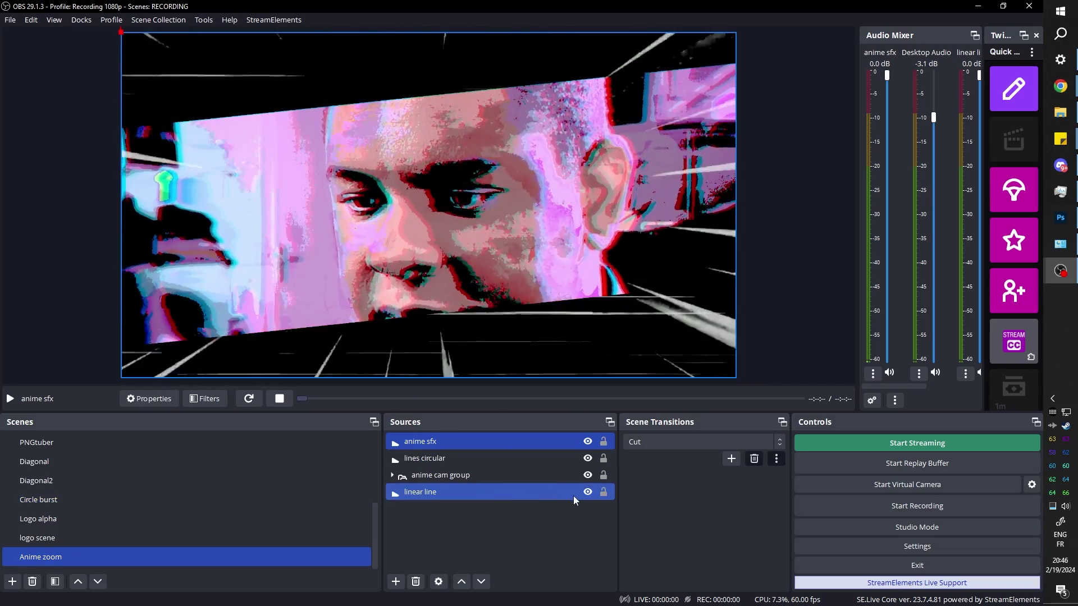
Hide and re-show anime sfx, lines circular, anime cam group and linear line, then switch to Scene
{"action": "left_click", "coordinate": [588, 442]}
{"action": "left_click", "coordinate": [588, 459]}
{"action": "left_click", "coordinate": [587, 476]}
{"action": "left_click", "coordinate": [587, 493]}
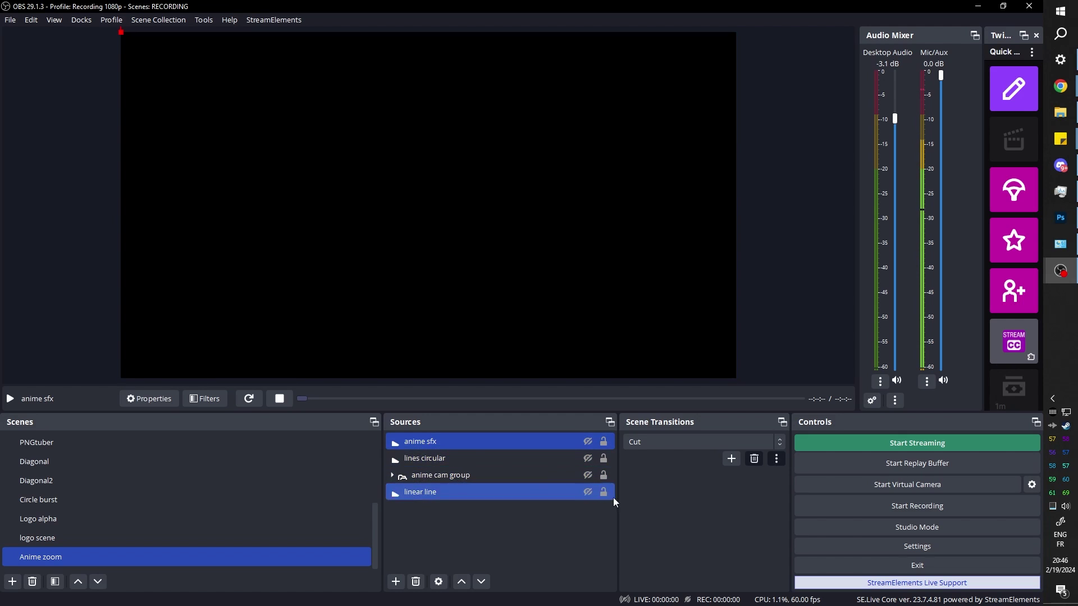
{"action": "left_click", "coordinate": [588, 493]}
{"action": "left_click", "coordinate": [588, 476]}
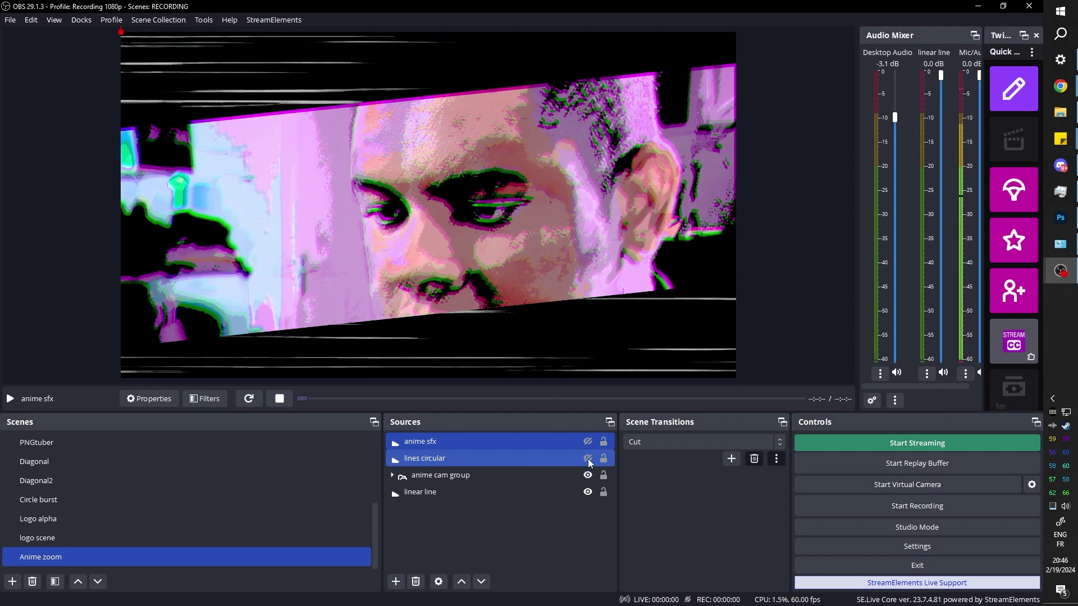
{"action": "left_click", "coordinate": [588, 459]}
{"action": "left_click", "coordinate": [587, 443]}
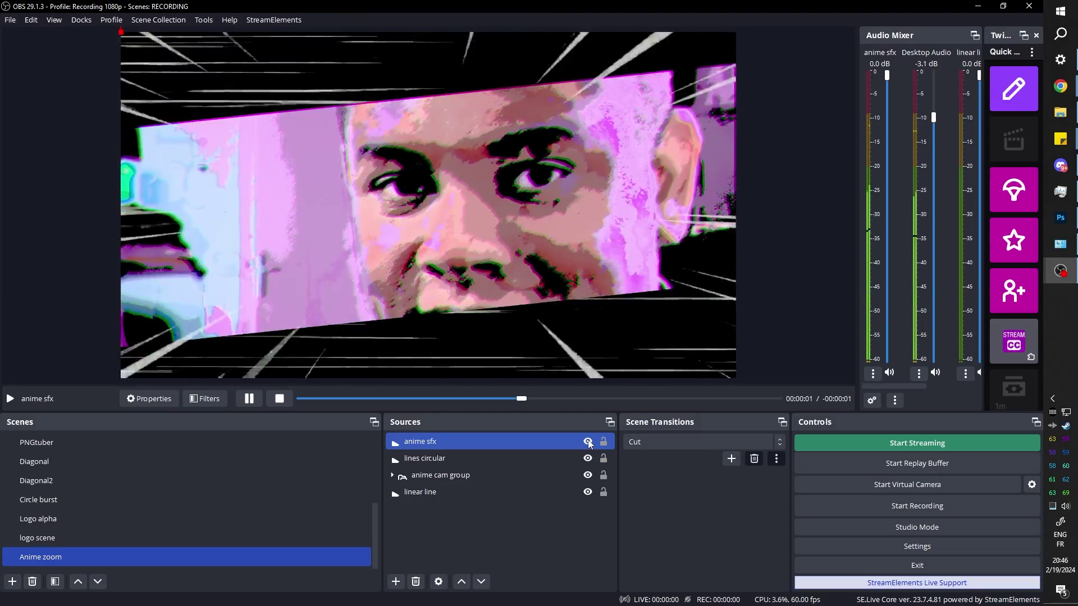
{"action": "scroll", "coordinate": [161, 474], "scroll_direction": "up", "scroll_amount": 3}
{"action": "left_click", "coordinate": [142, 449]}
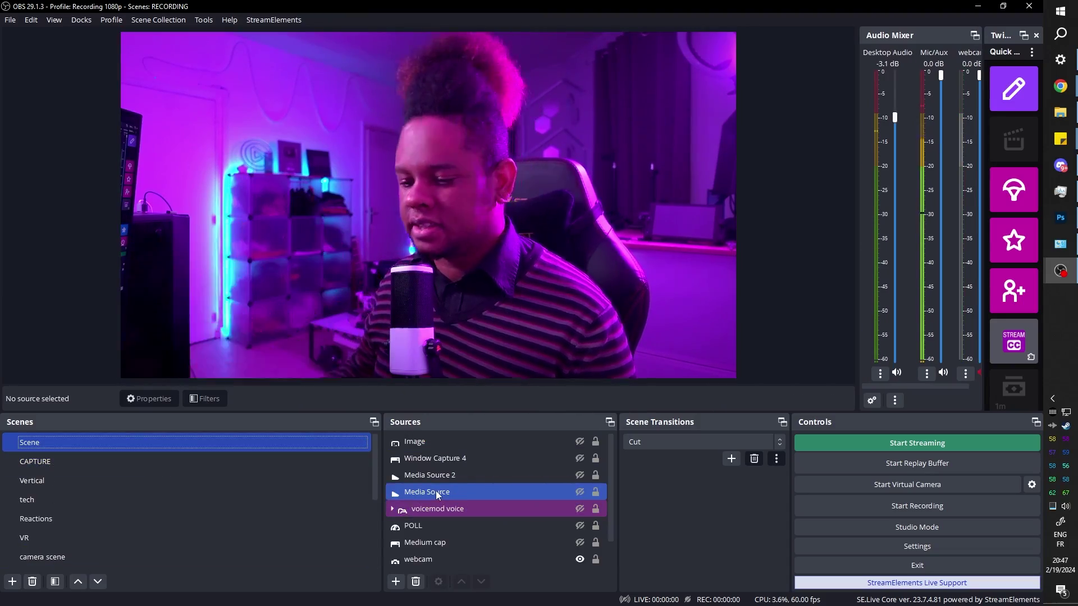
Add the existing Anime zoom scene as a source in Scene
{"action": "left_click", "coordinate": [394, 584]}
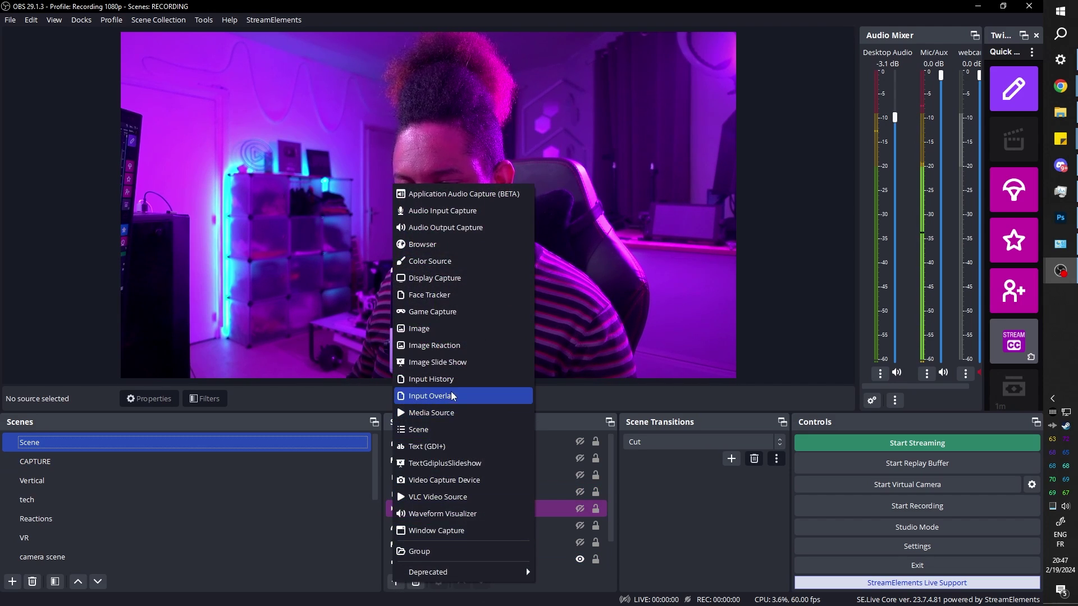
{"action": "left_click", "coordinate": [439, 431]}
{"action": "scroll", "coordinate": [521, 315], "scroll_direction": "down", "scroll_amount": 2}
{"action": "scroll", "coordinate": [521, 315], "scroll_direction": "up", "scroll_amount": 2}
{"action": "left_click", "coordinate": [491, 288]}
{"action": "left_click", "coordinate": [550, 376]}
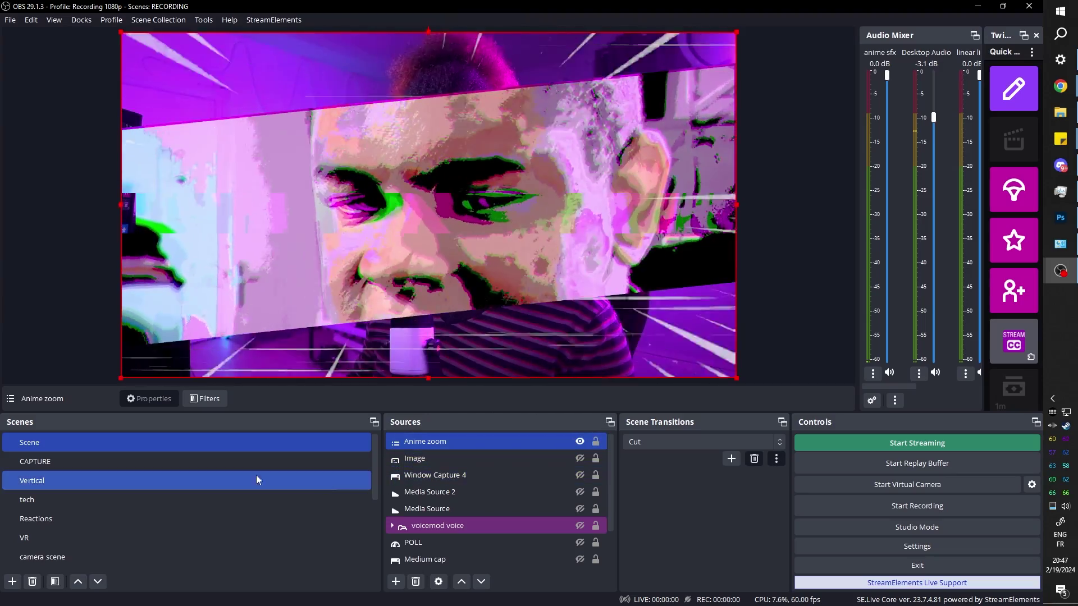
Hide anime sfx, lines circular, anime cam group and linear line in Anime zoom, then return to Scene
{"action": "scroll", "coordinate": [133, 533], "scroll_direction": "down", "scroll_amount": 3}
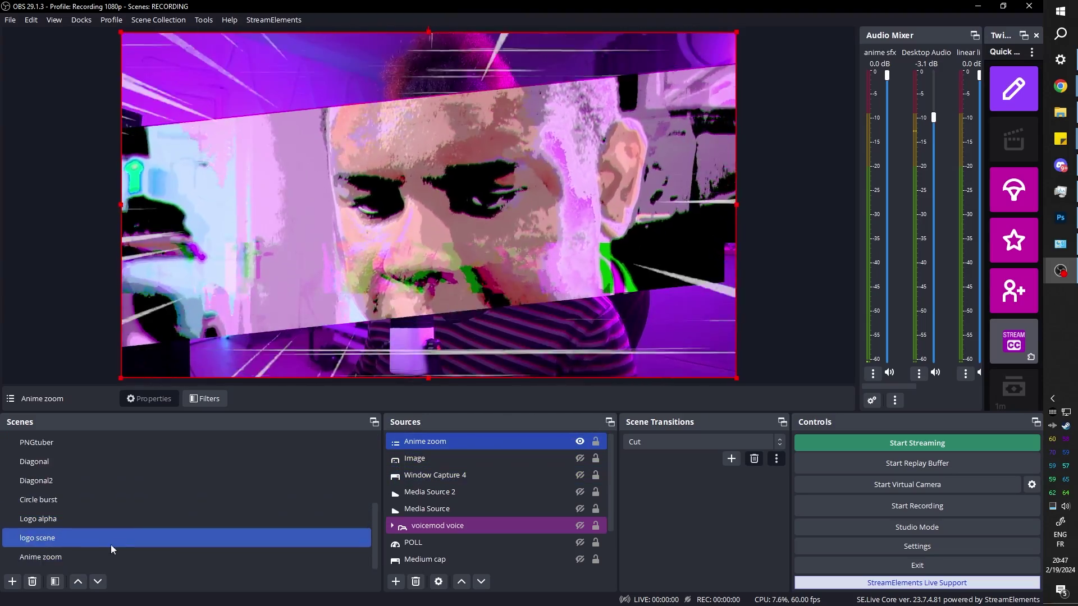
{"action": "left_click", "coordinate": [104, 556]}
{"action": "left_click", "coordinate": [588, 442]}
{"action": "left_click", "coordinate": [588, 458]}
{"action": "left_click", "coordinate": [588, 475]}
{"action": "left_click", "coordinate": [588, 492]}
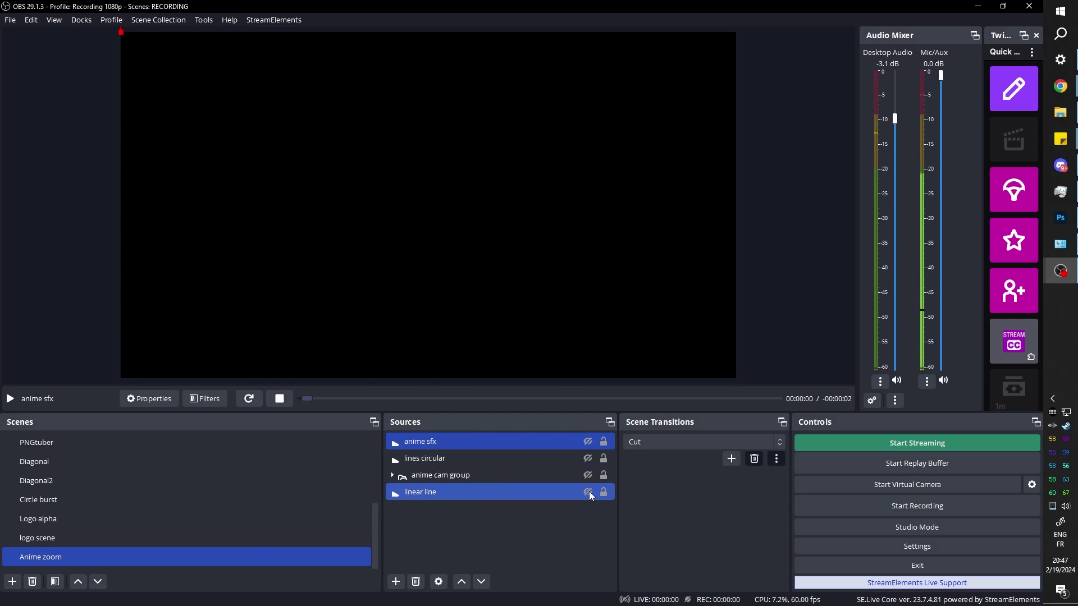
{"action": "key", "text": "Home"}
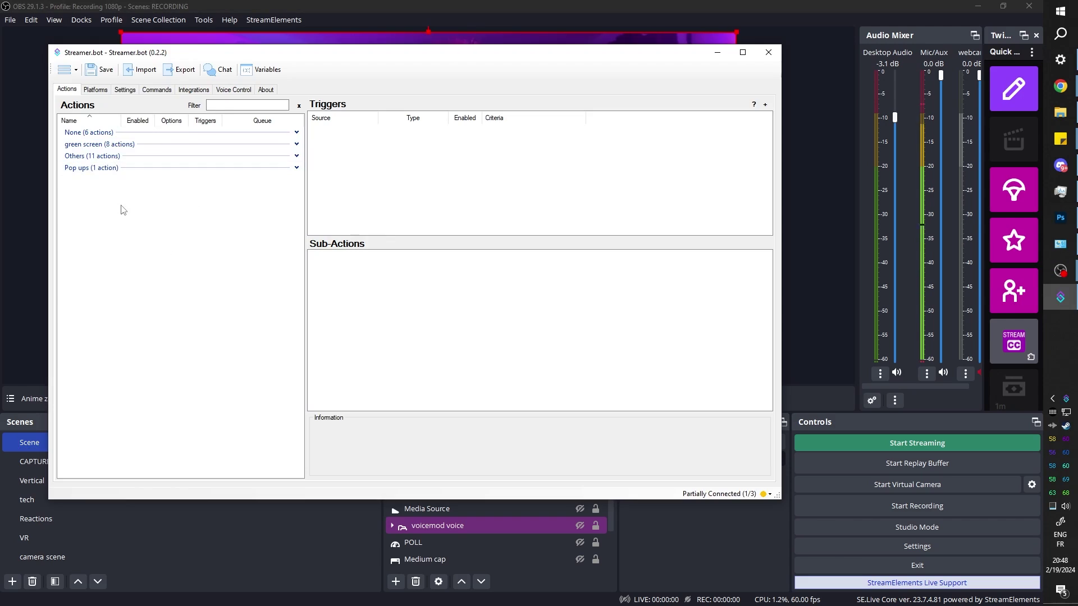
Create the Anime zoom eyes action and add a Set Source Visibility State sub-action
{"action": "left_click", "coordinate": [149, 212]}
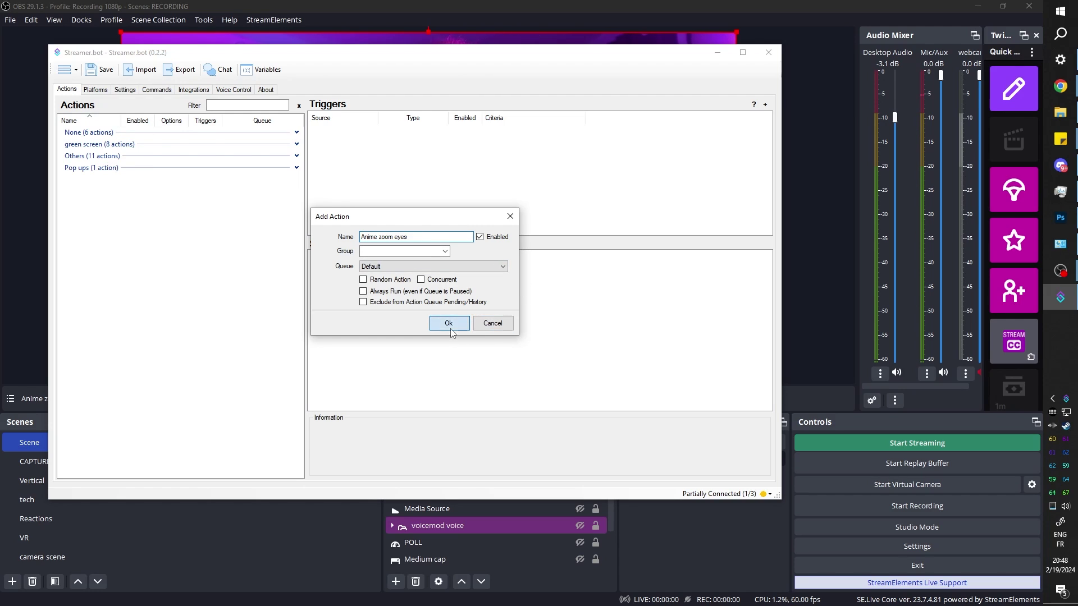
{"action": "left_click", "coordinate": [450, 329]}
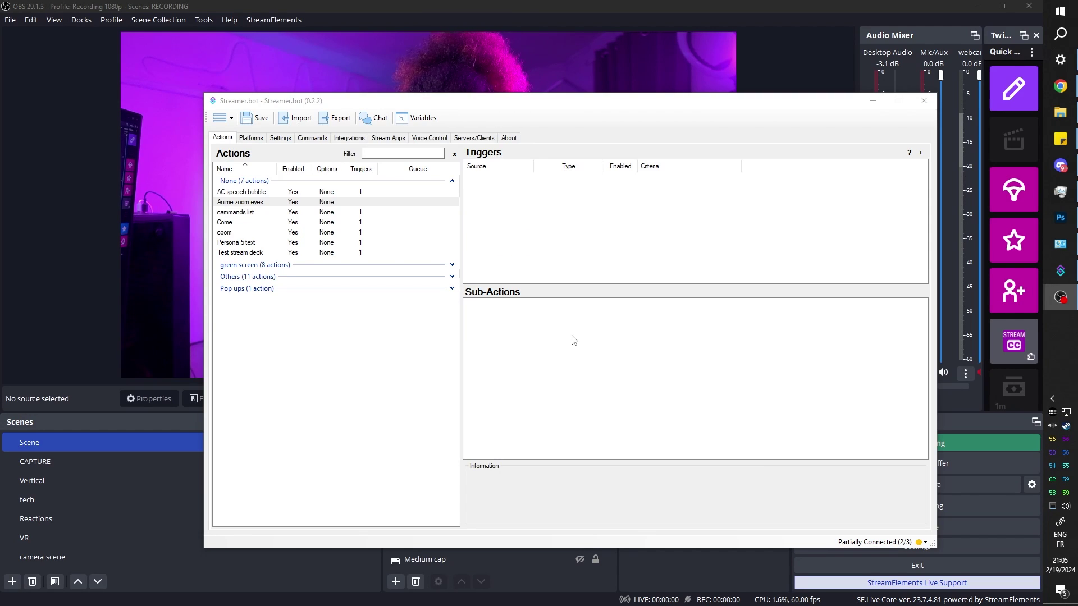
{"action": "right_click", "coordinate": [571, 327]}
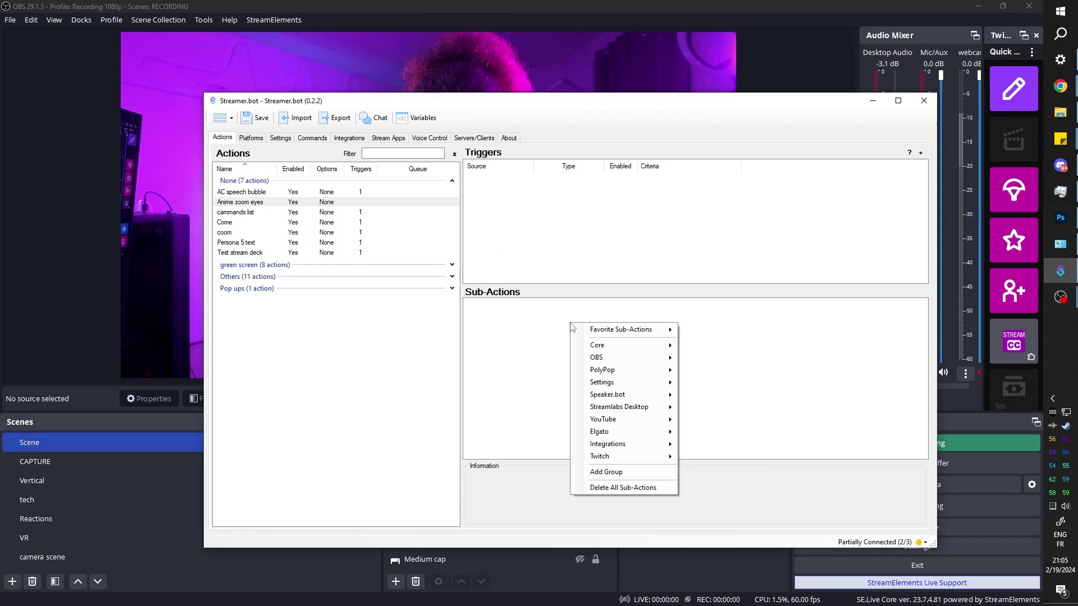
{"action": "mouse_move", "coordinate": [625, 357]}
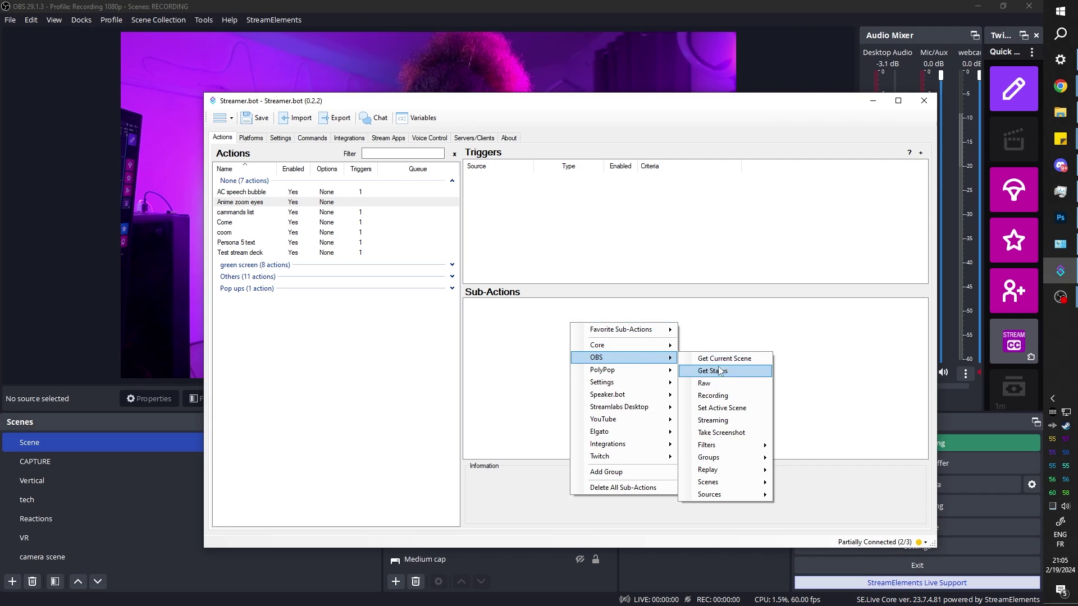
{"action": "mouse_move", "coordinate": [744, 500]}
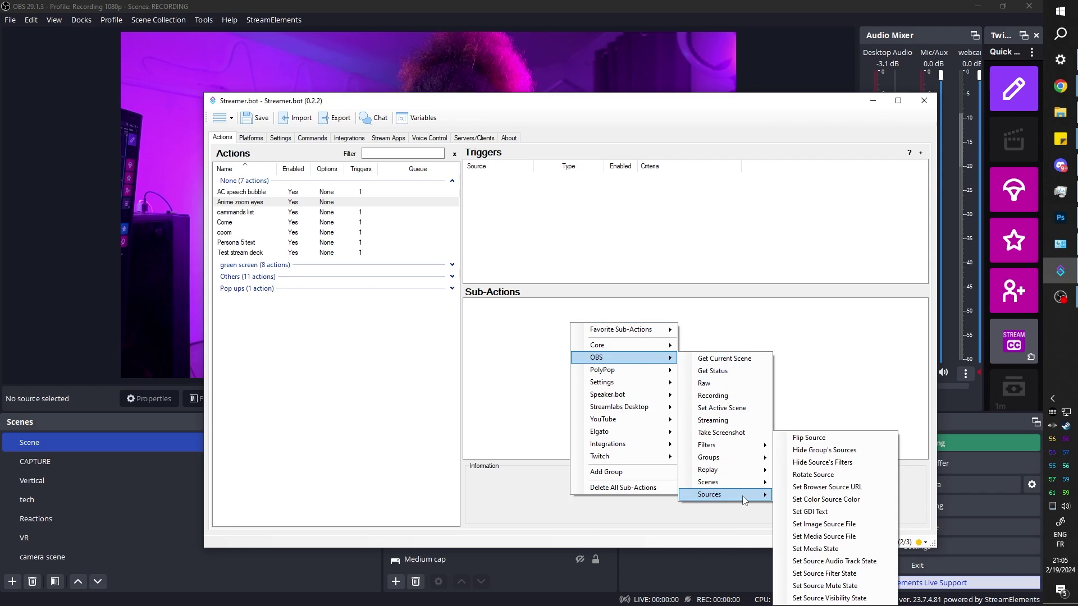
{"action": "left_click", "coordinate": [815, 598]}
Point the visibility sub-action at the HDMI source in the Anime zoom scene
{"action": "left_click", "coordinate": [648, 312]}
{"action": "left_click", "coordinate": [613, 325]}
{"action": "left_click", "coordinate": [649, 325]}
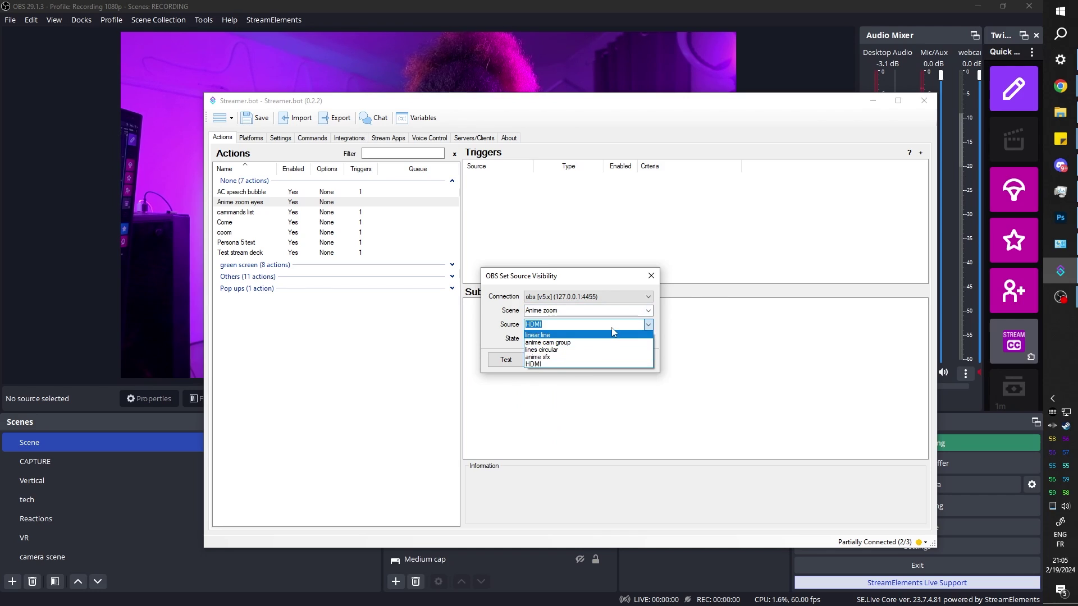
{"action": "left_click", "coordinate": [605, 365]}
{"action": "left_click", "coordinate": [594, 359]}
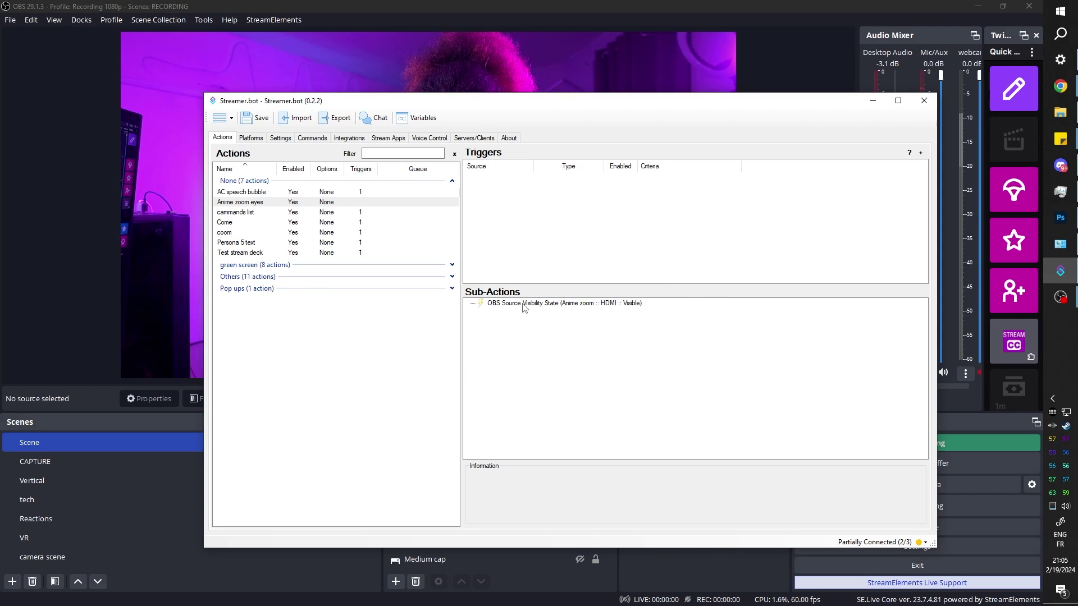
Duplicate the HDMI visibility sub-action and set the copy's source to anime sfx
{"action": "right_click", "coordinate": [523, 306]}
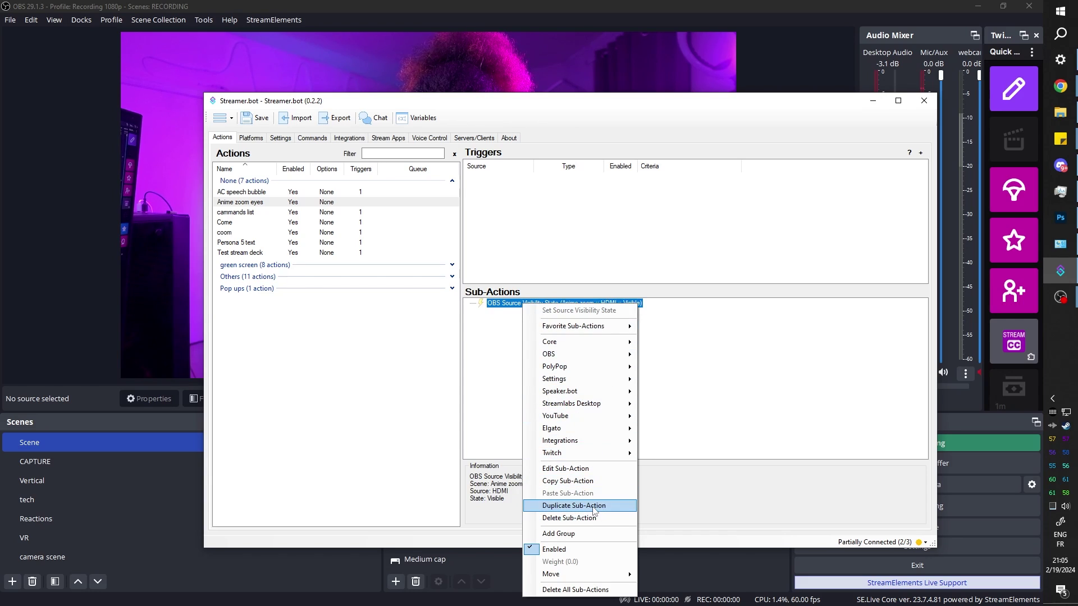
{"action": "left_click", "coordinate": [561, 506]}
{"action": "double_click", "coordinate": [560, 312]}
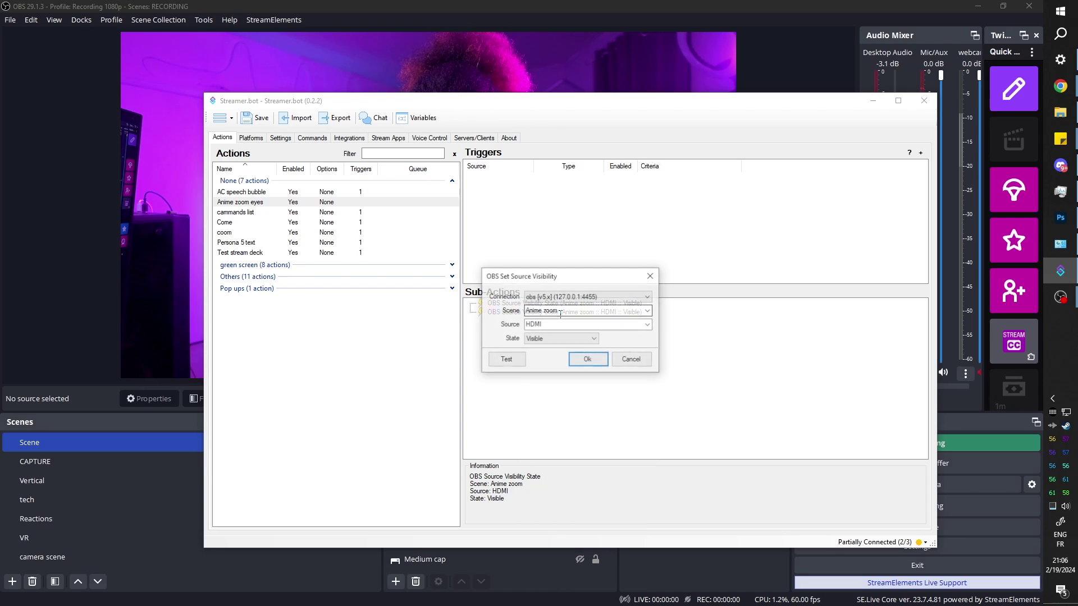
{"action": "left_click", "coordinate": [561, 332]}
{"action": "left_click", "coordinate": [587, 360]}
Duplicate the visibility sub-action again and set the copy's source to lines circular
{"action": "right_click", "coordinate": [550, 316]}
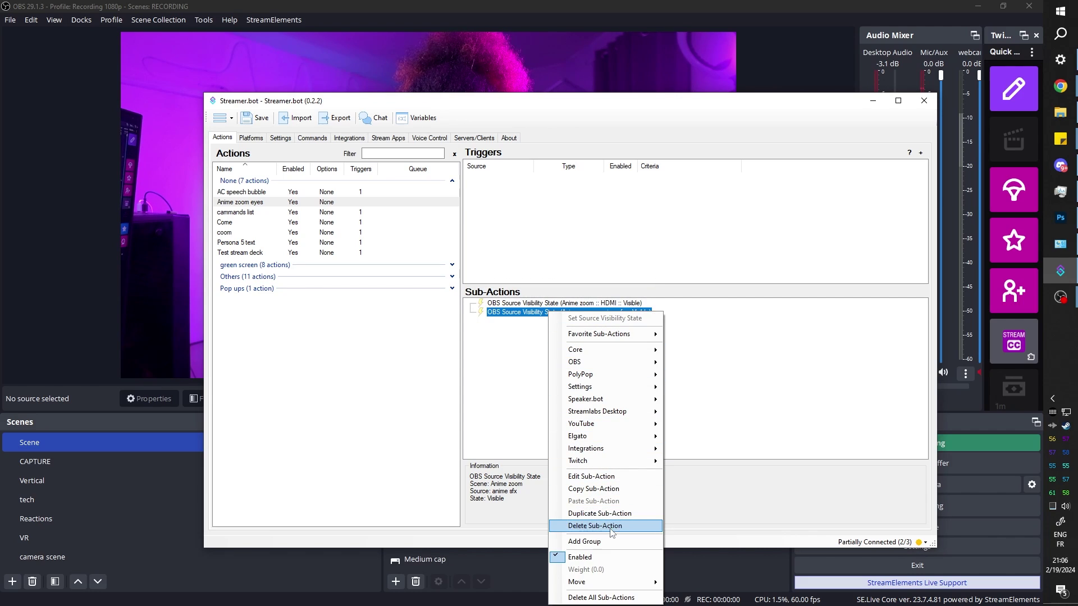
{"action": "left_click", "coordinate": [595, 513]}
{"action": "double_click", "coordinate": [600, 322]}
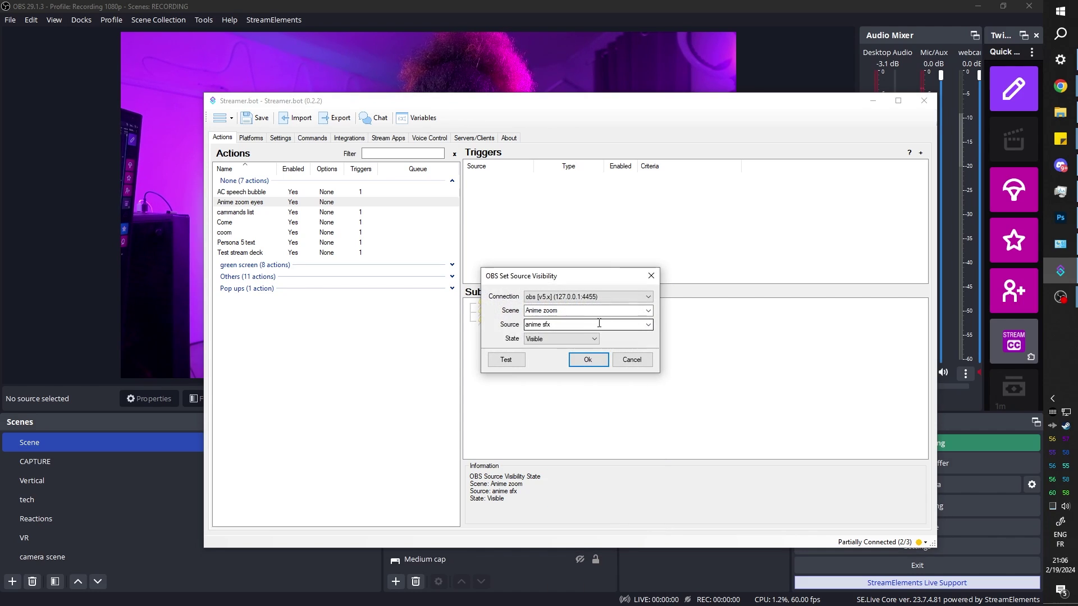
{"action": "left_click", "coordinate": [649, 326]}
{"action": "left_click", "coordinate": [621, 350]}
{"action": "left_click", "coordinate": [587, 360]}
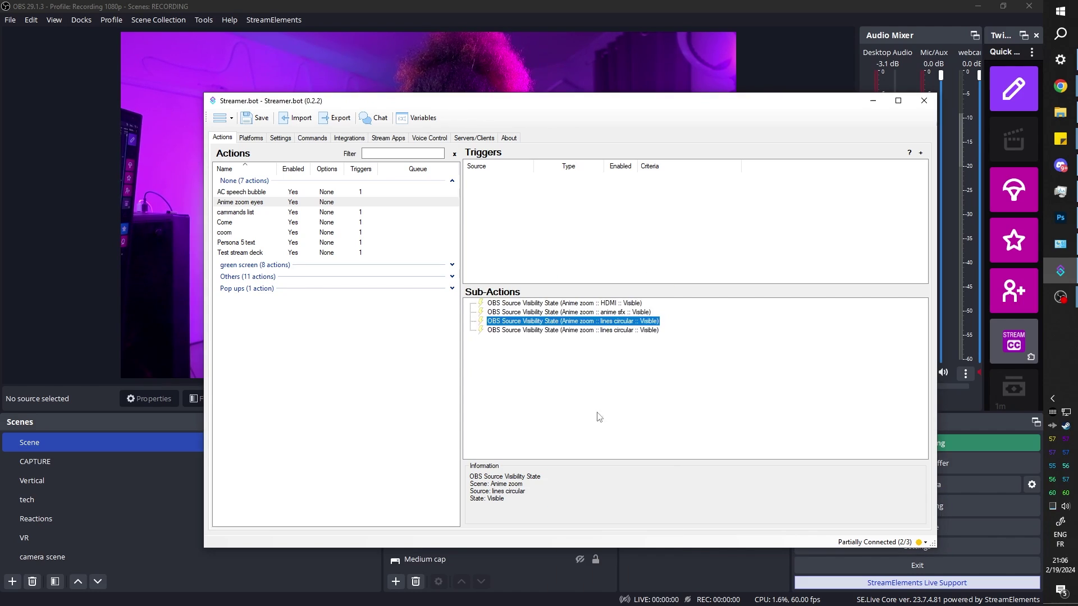
Set the remaining copied sub-actions to anime cam group and linear line
{"action": "double_click", "coordinate": [583, 326]}
{"action": "left_click", "coordinate": [640, 327]}
{"action": "left_click", "coordinate": [578, 340]}
{"action": "left_click", "coordinate": [591, 361]}
{"action": "double_click", "coordinate": [600, 334]}
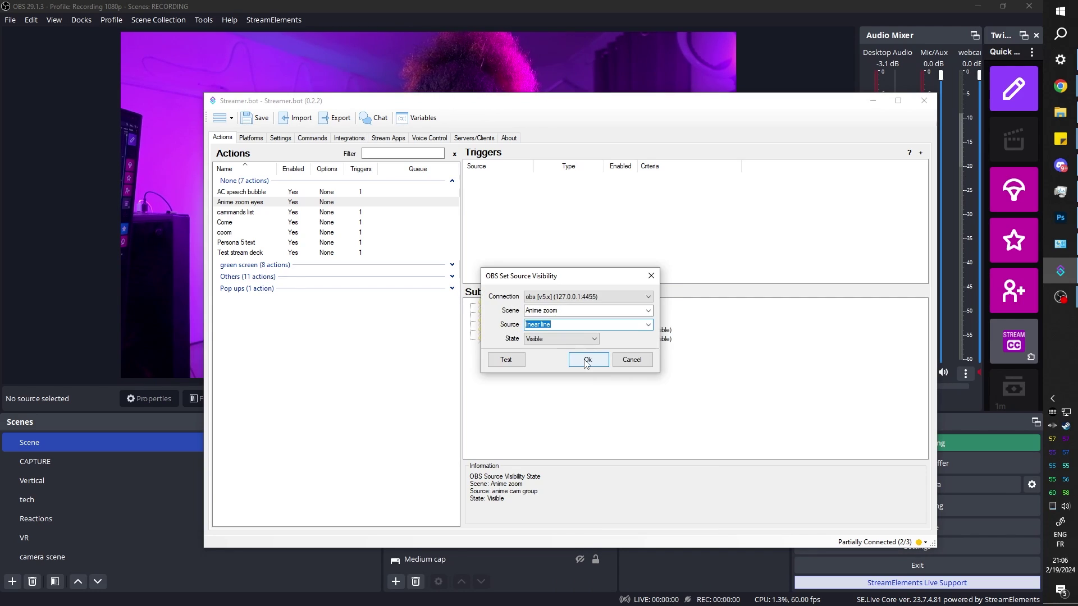
{"action": "left_click", "coordinate": [586, 362]}
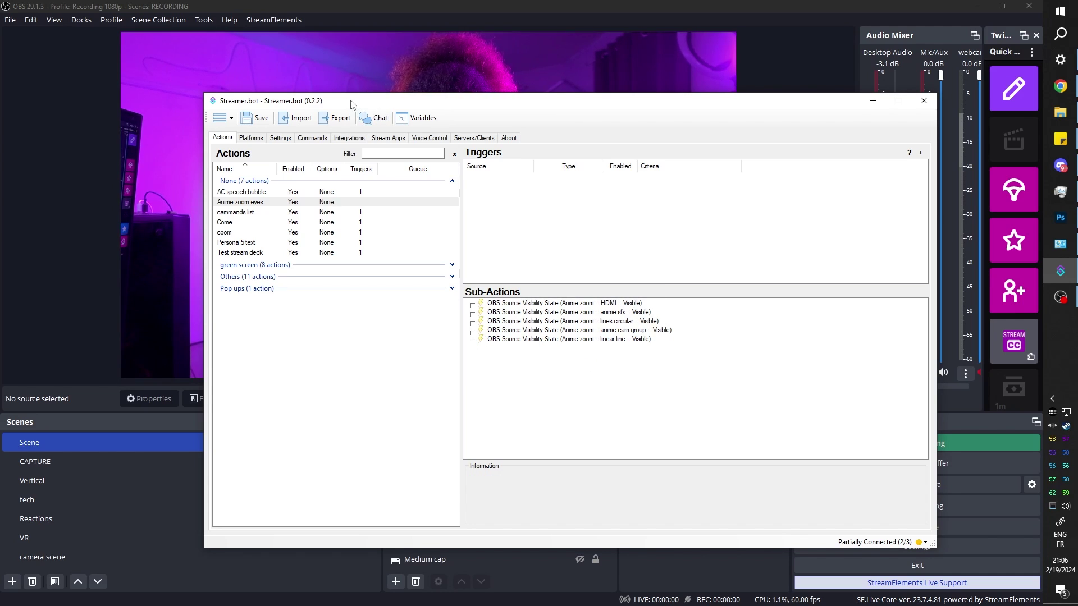
{"action": "left_click_drag", "start_coordinate": [352, 105], "coordinate": [710, 144]}
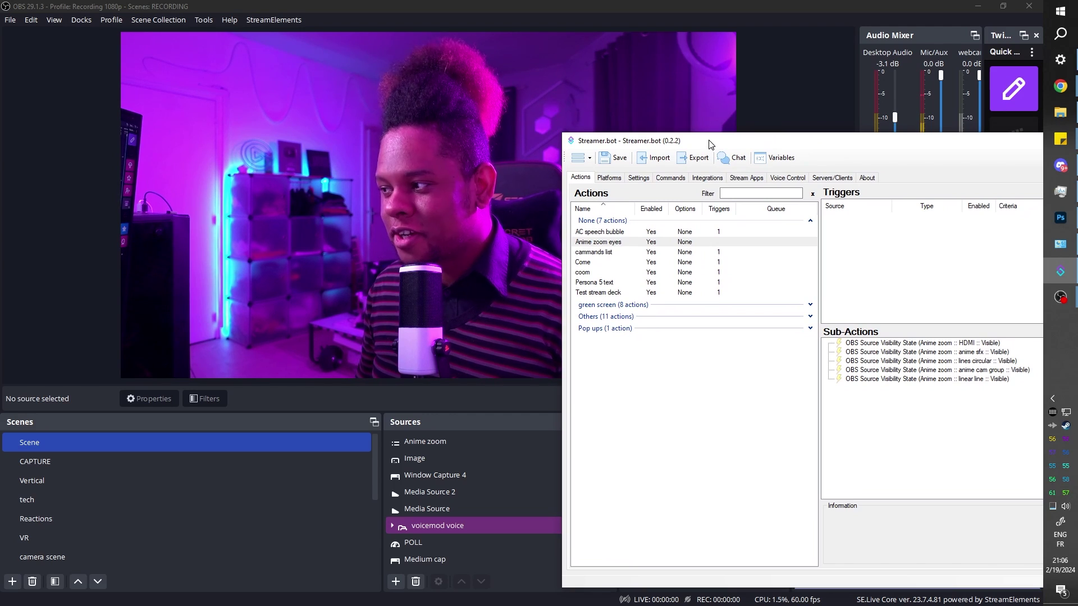
{"action": "left_click_drag", "start_coordinate": [710, 143], "coordinate": [345, 248]}
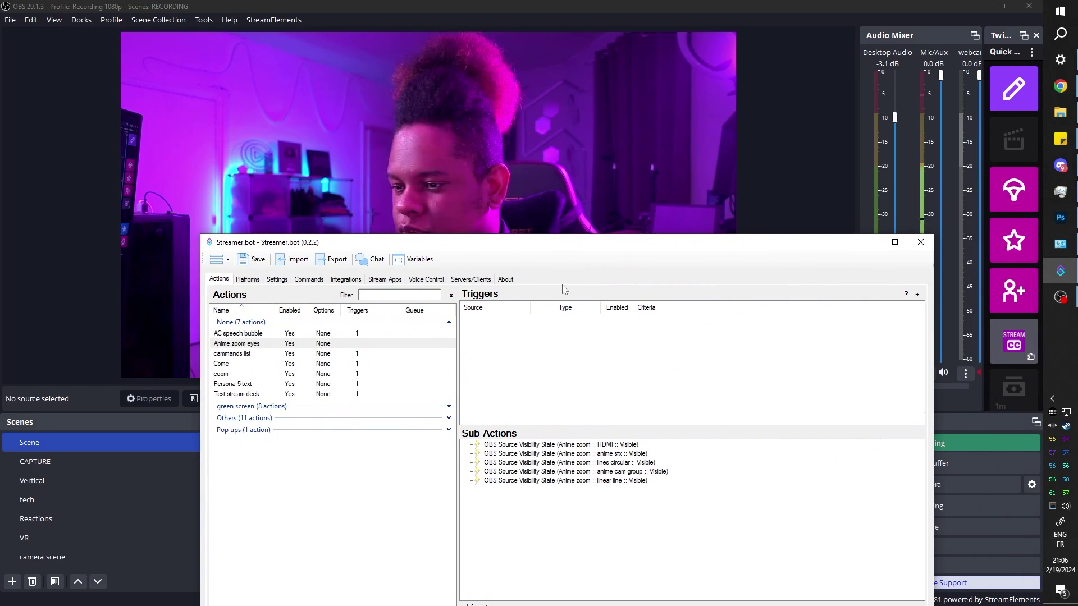
Add a Twitch Channel Reward Redemption trigger to the action
{"action": "right_click", "coordinate": [592, 332]}
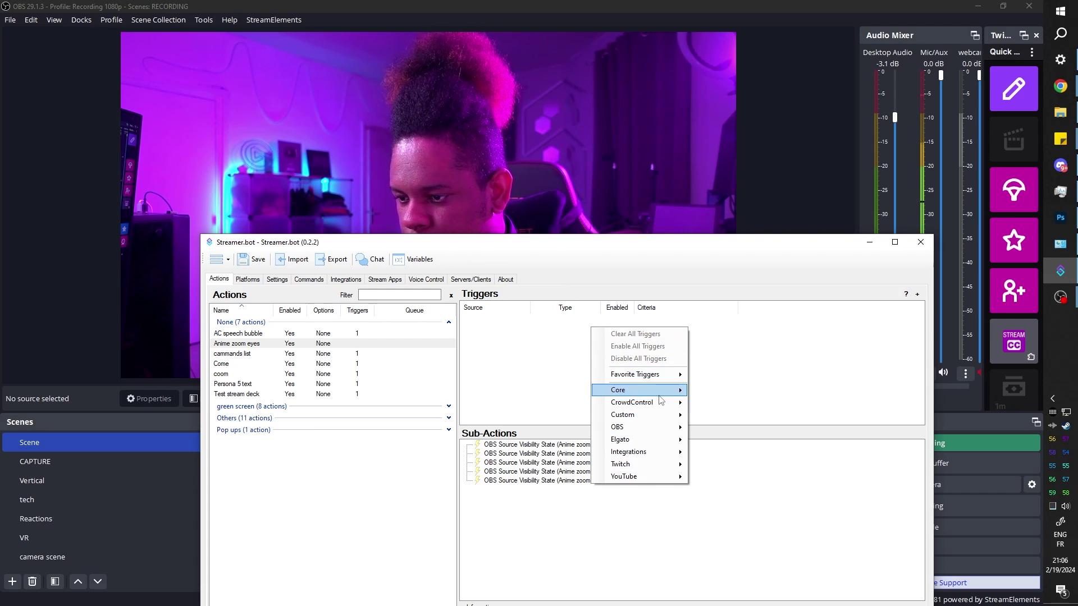
{"action": "mouse_move", "coordinate": [652, 465]}
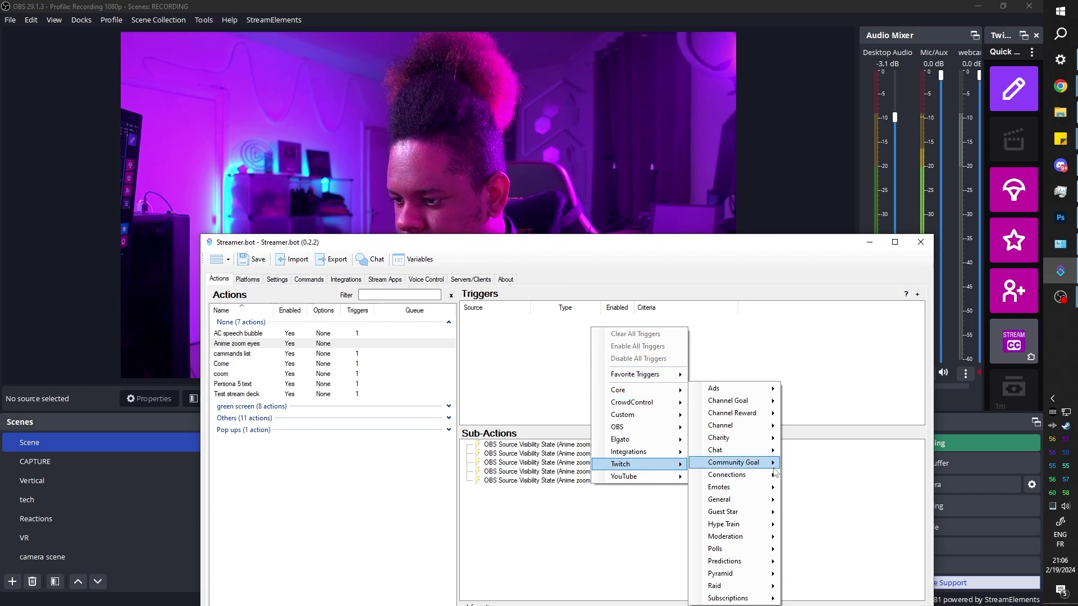
{"action": "mouse_move", "coordinate": [736, 413]}
{"action": "left_click", "coordinate": [843, 432]}
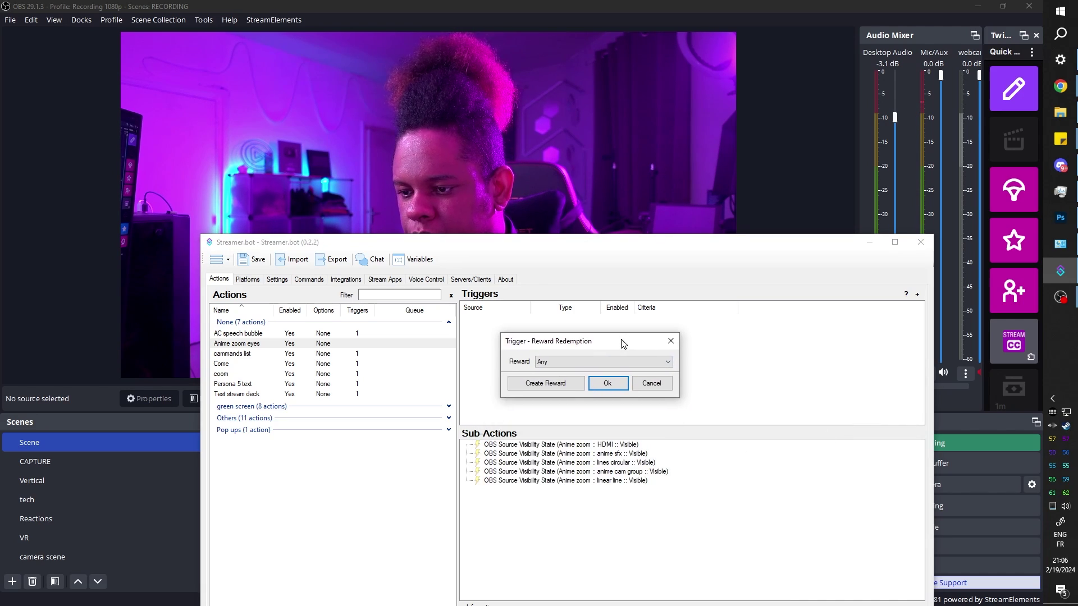
Create a new channel reward titled Anime Zoom and confirm it as the trigger
{"action": "left_click", "coordinate": [539, 384]}
{"action": "left_click", "coordinate": [561, 276]}
{"action": "type", "text": "Anime Zoom"}
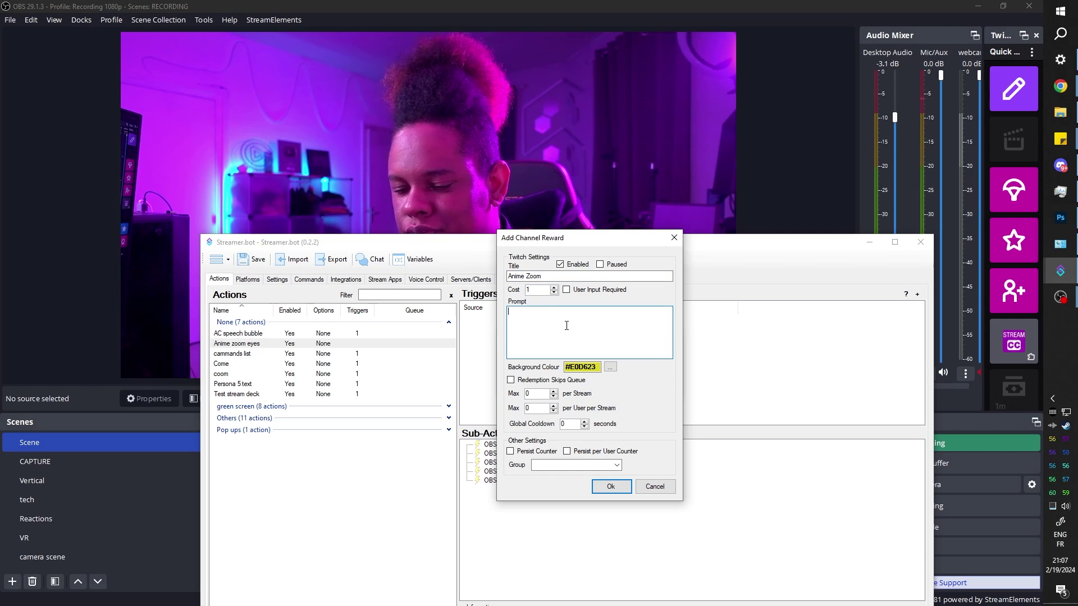
{"action": "left_click", "coordinate": [611, 486]}
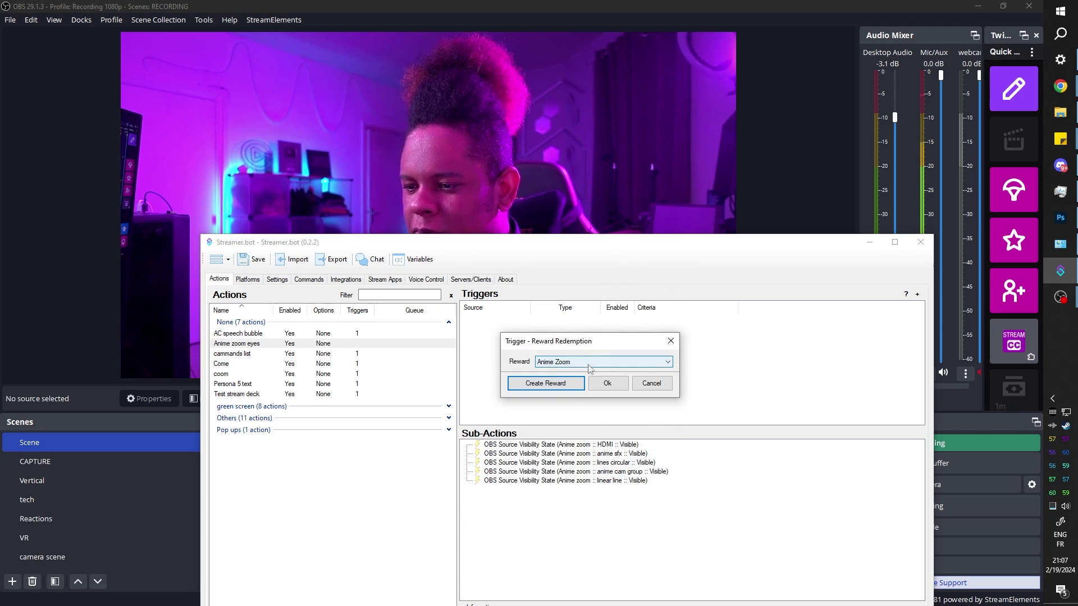
{"action": "left_click", "coordinate": [608, 384]}
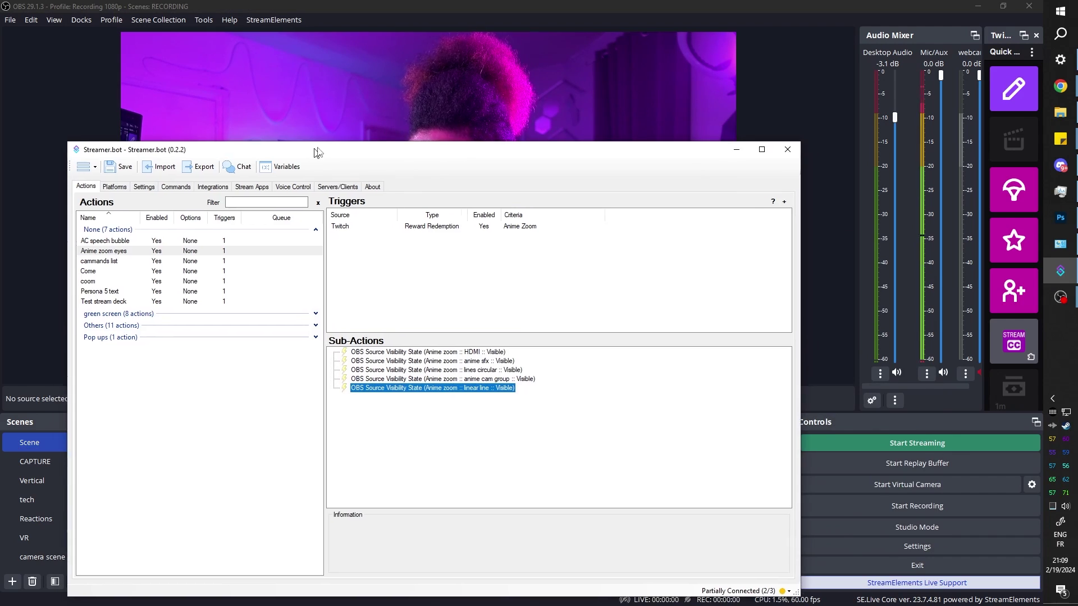
{"action": "left_click_drag", "start_coordinate": [316, 150], "coordinate": [414, 150]}
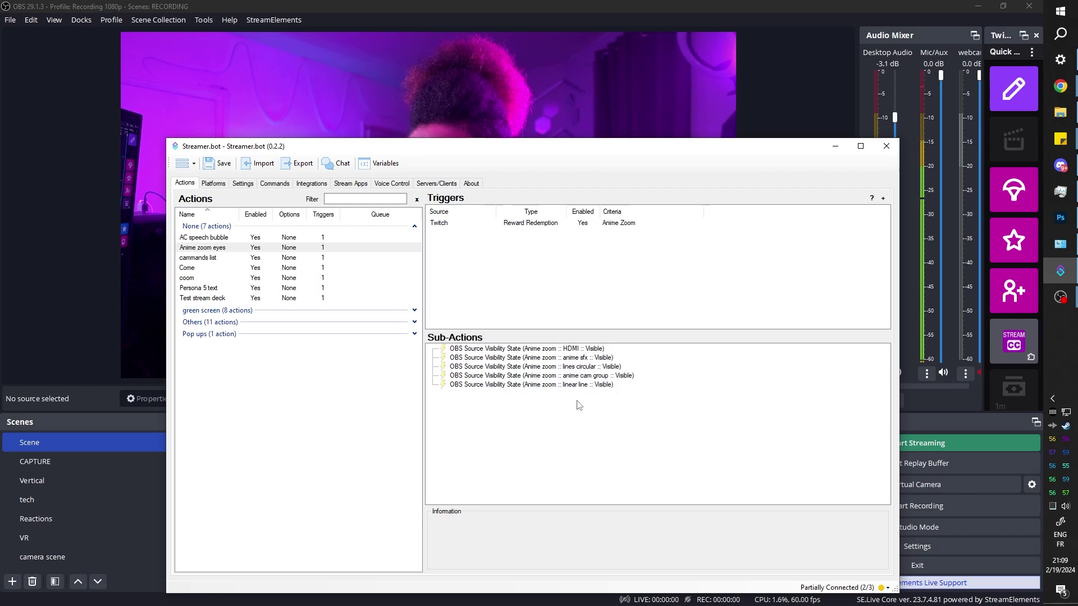
Add a Core Delay sub-action of 3000 ms after the visibility steps
{"action": "right_click", "coordinate": [509, 402]}
{"action": "mouse_move", "coordinate": [587, 424]}
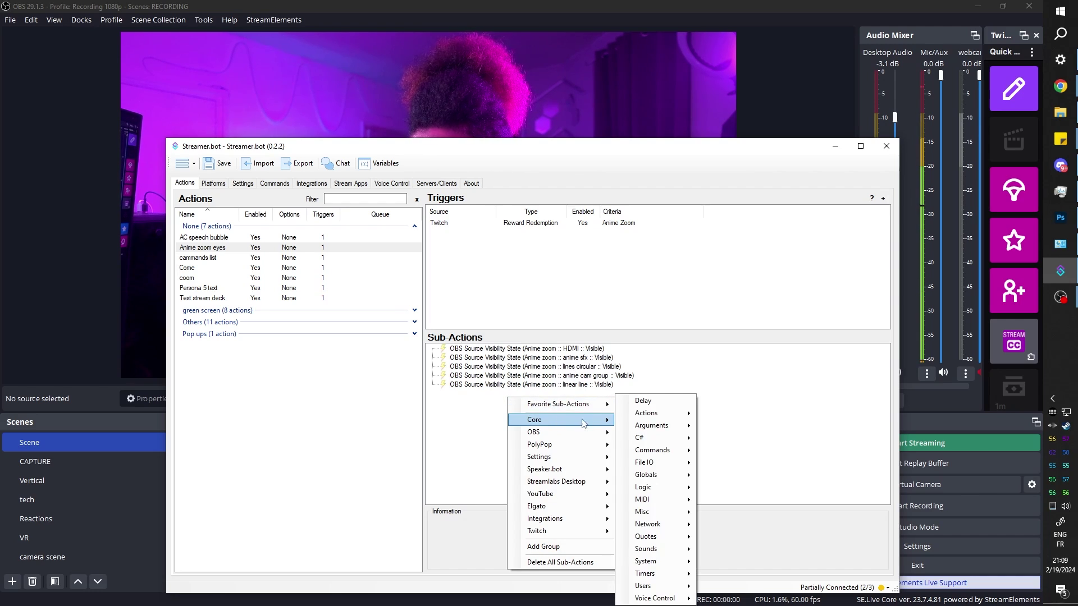
{"action": "left_click", "coordinate": [661, 402]}
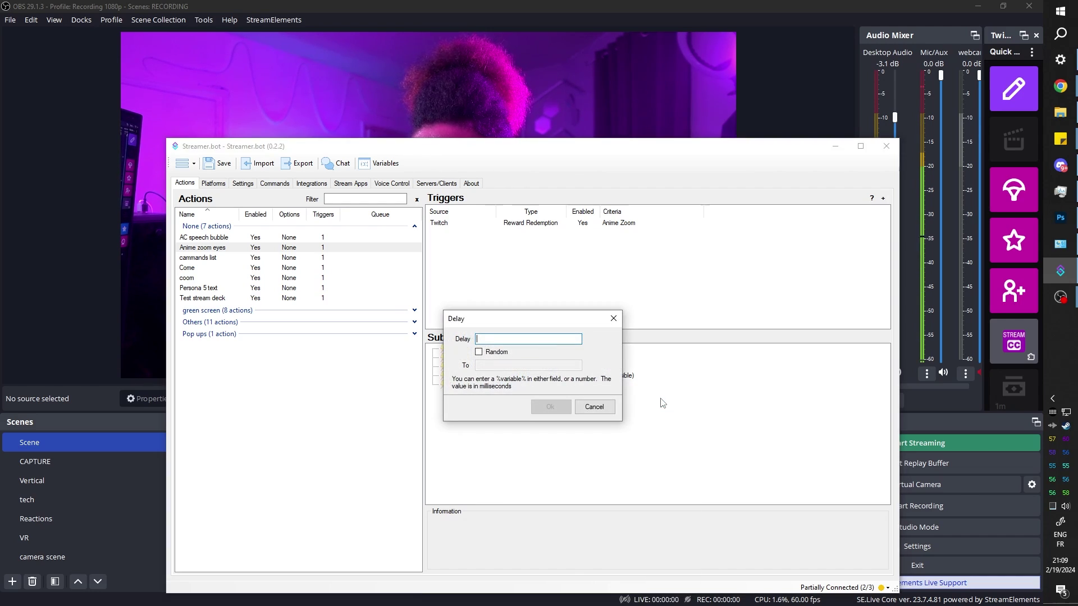
{"action": "type", "text": "2"}
{"action": "key", "text": "BackSpace"}
{"action": "type", "text": "3000"}
{"action": "left_click", "coordinate": [561, 407]}
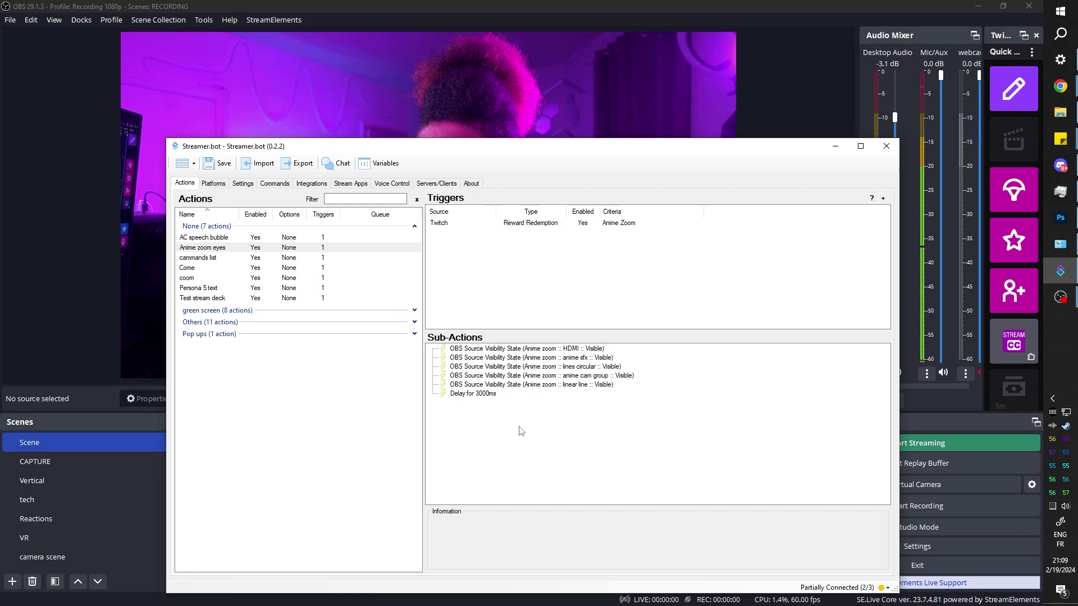
Duplicate the linear line visibility step after the delay and set it to Hidden
{"action": "left_click", "coordinate": [553, 386]}
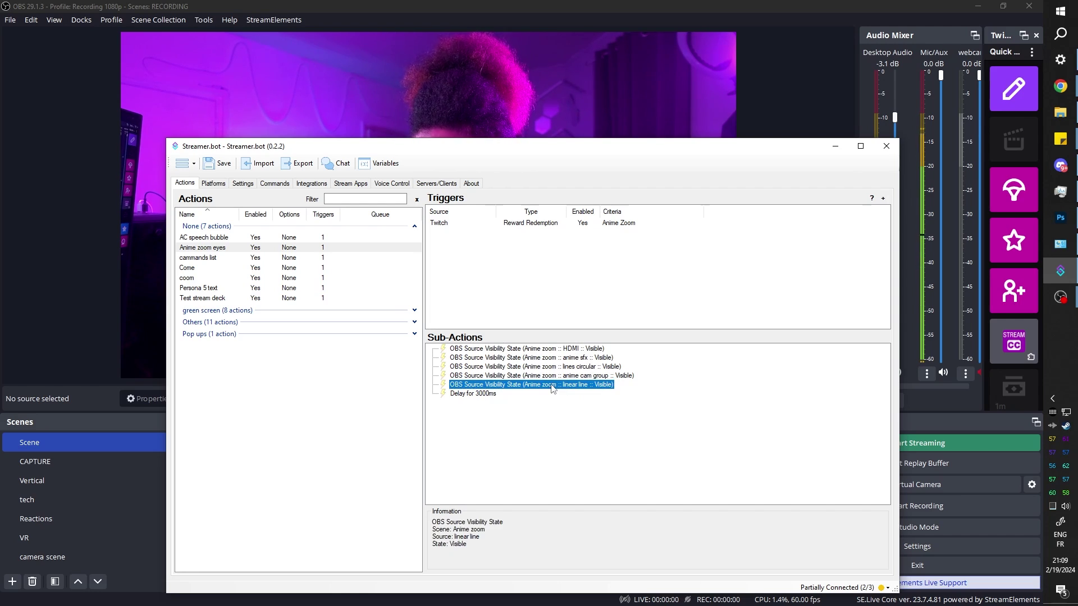
{"action": "right_click", "coordinate": [553, 388]}
{"action": "left_click", "coordinate": [584, 512]}
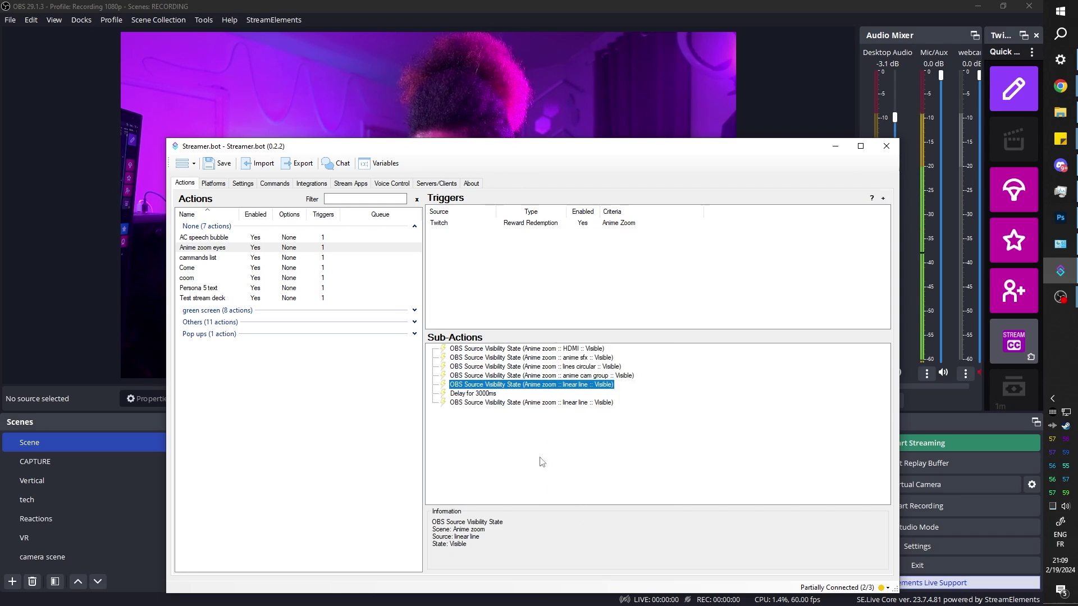
{"action": "double_click", "coordinate": [505, 402]}
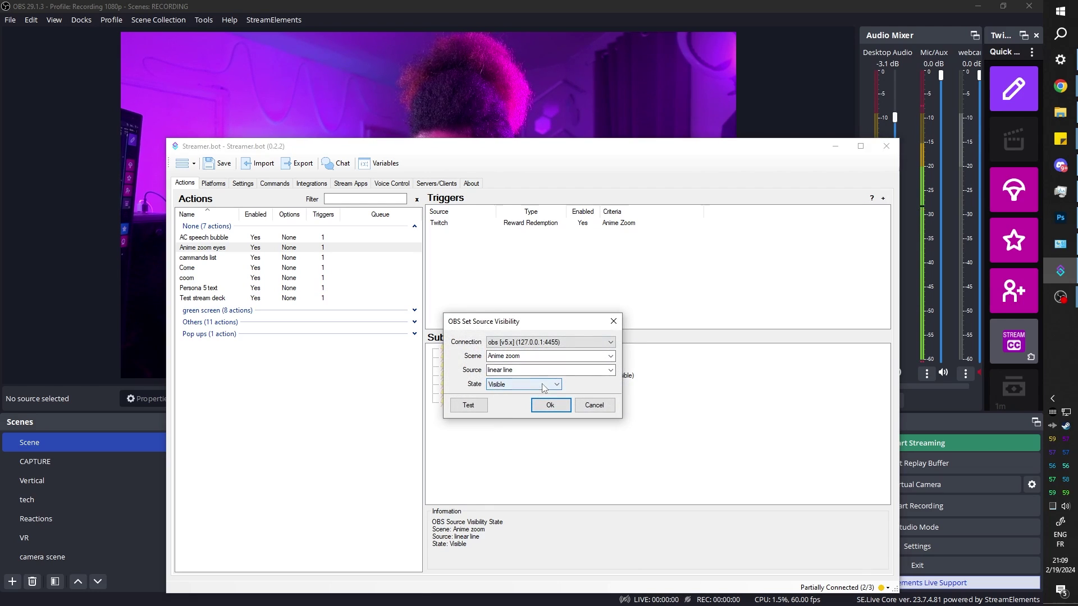
{"action": "left_click", "coordinate": [543, 386]}
{"action": "left_click", "coordinate": [532, 402]}
{"action": "left_click", "coordinate": [533, 404]}
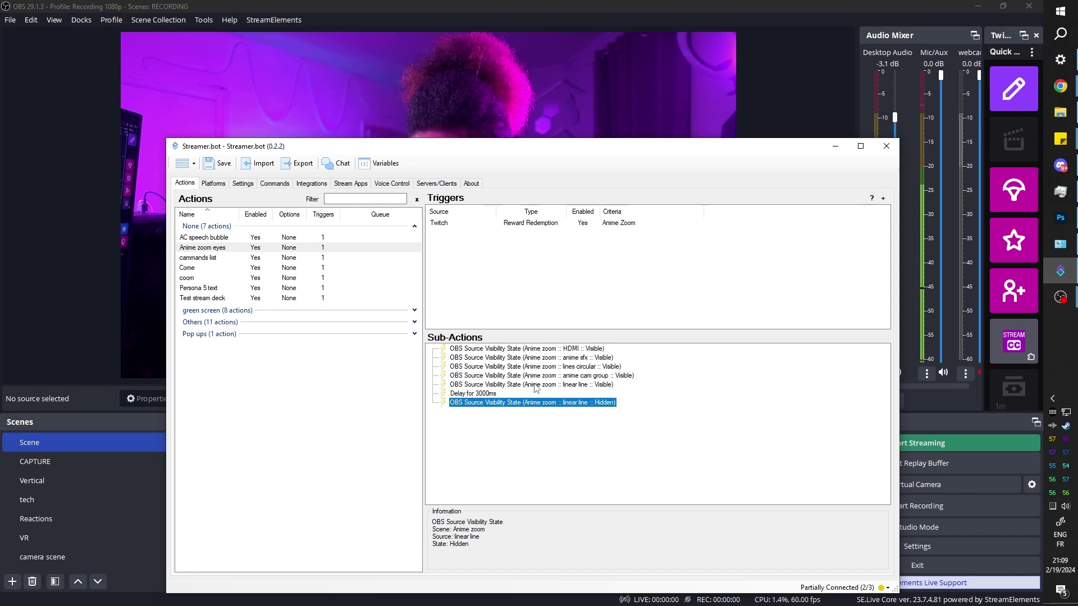
Add Hidden copies of the anime cam group, lines circular and anime sfx visibility steps
{"action": "right_click", "coordinate": [538, 375]}
{"action": "left_click", "coordinate": [568, 481]}
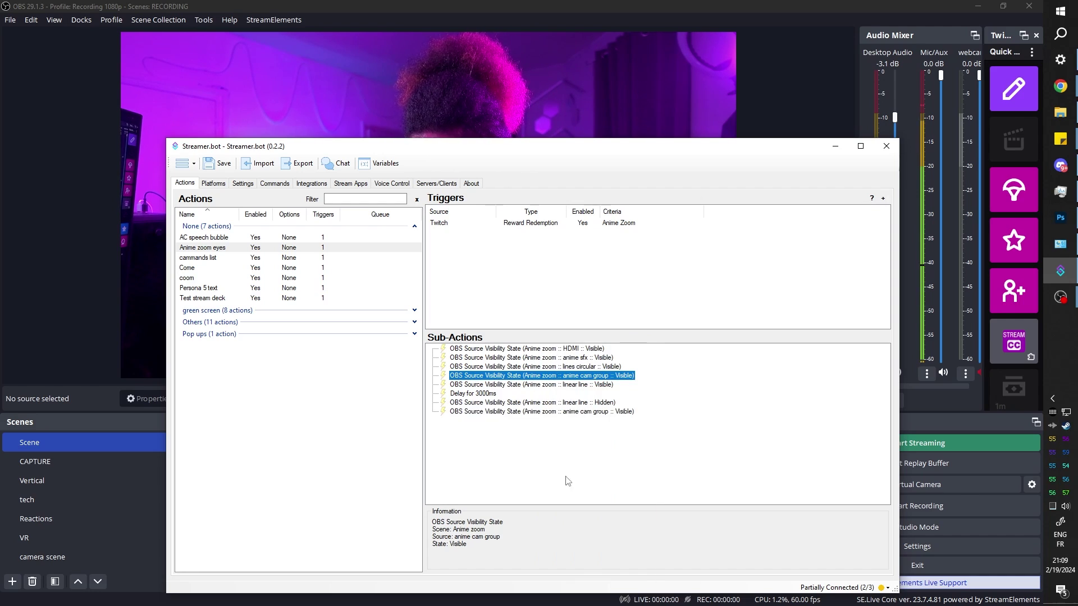
{"action": "double_click", "coordinate": [536, 412]}
{"action": "left_click", "coordinate": [539, 385]}
{"action": "left_click", "coordinate": [524, 402]}
{"action": "left_click", "coordinate": [549, 404]}
{"action": "double_click", "coordinate": [537, 412]}
{"action": "left_click", "coordinate": [549, 404]}
{"action": "right_click", "coordinate": [528, 421]}
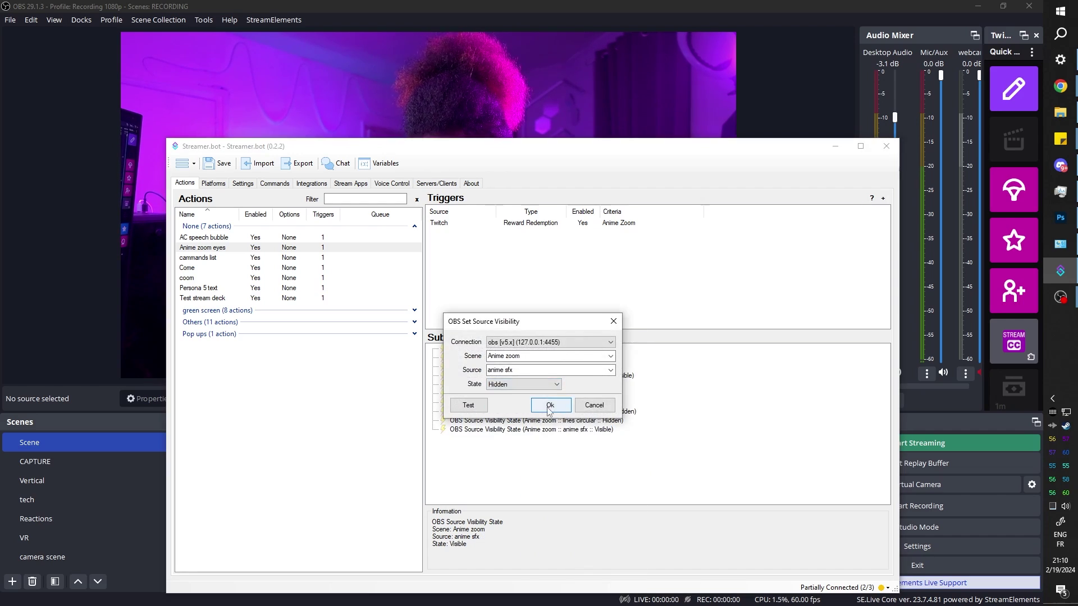
{"action": "left_click", "coordinate": [549, 405]}
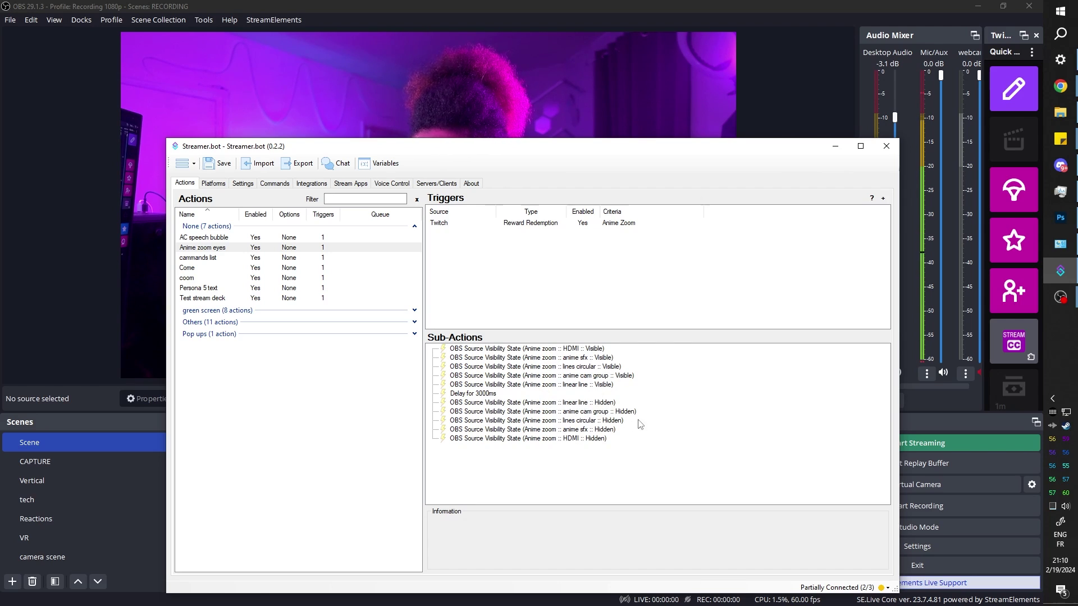
{"action": "left_click_drag", "start_coordinate": [449, 146], "coordinate": [435, 198]}
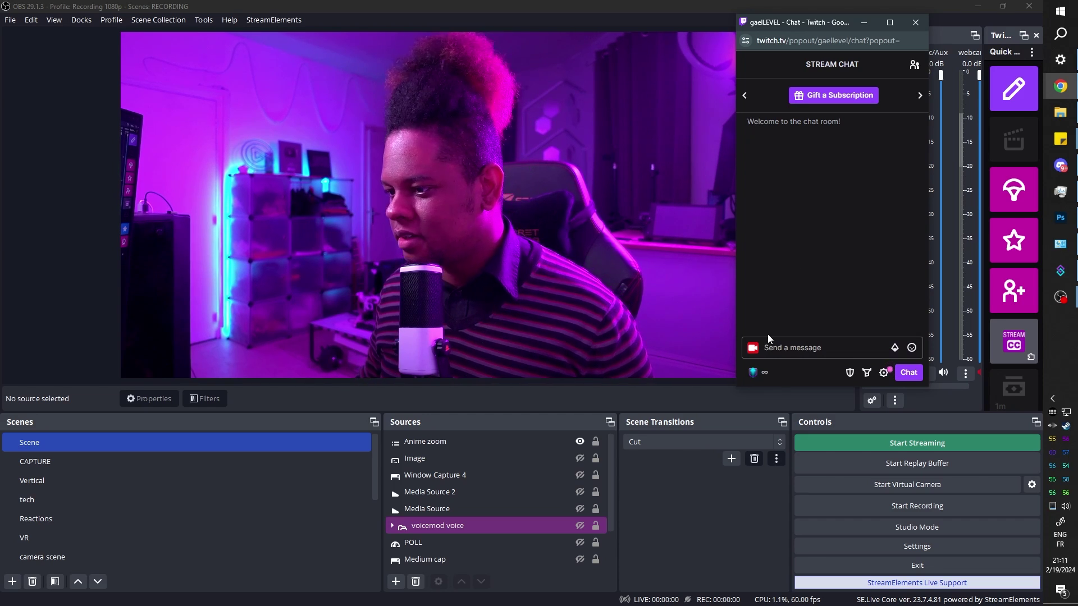
Redeem the Anime Zoom reward from the Twitch chat's channel points menu
{"action": "left_click", "coordinate": [759, 381]}
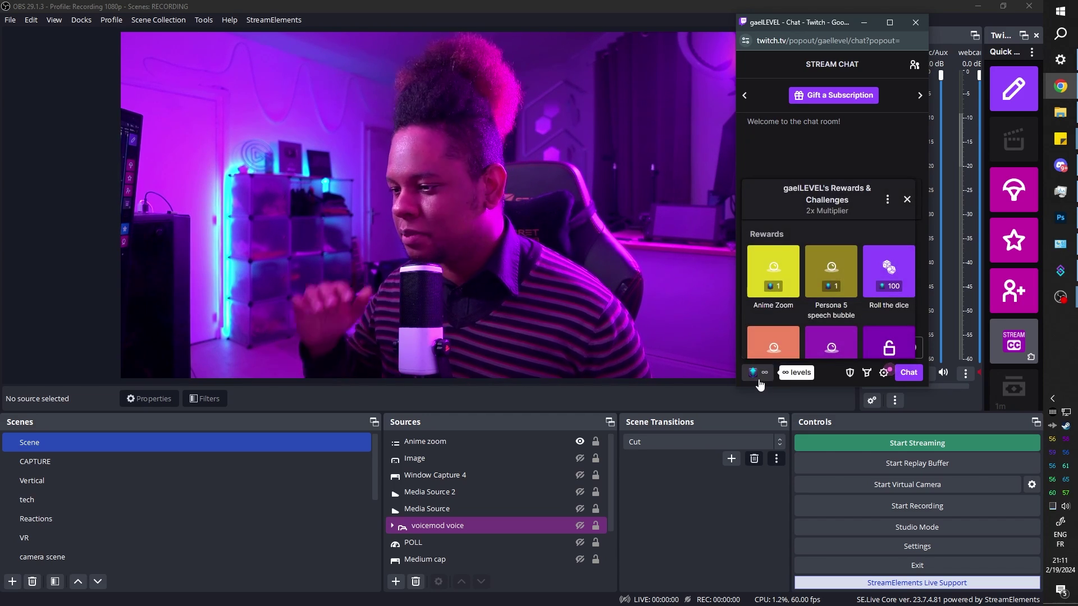
{"action": "left_click", "coordinate": [784, 274]}
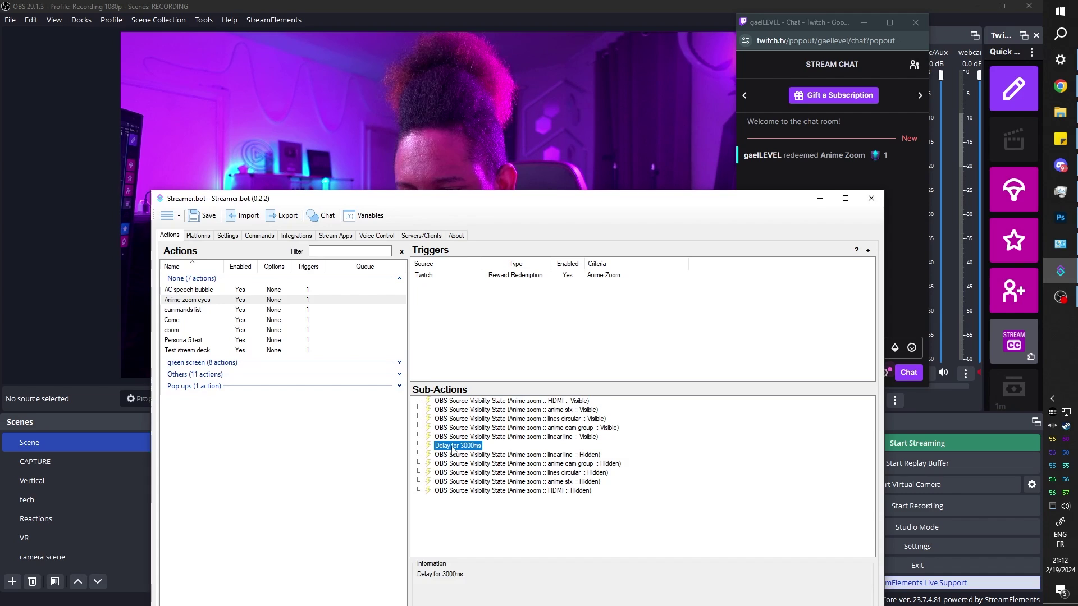
Check the 3000 ms delay step, then redeem Anime Zoom again from channel points
{"action": "double_click", "coordinate": [457, 446]}
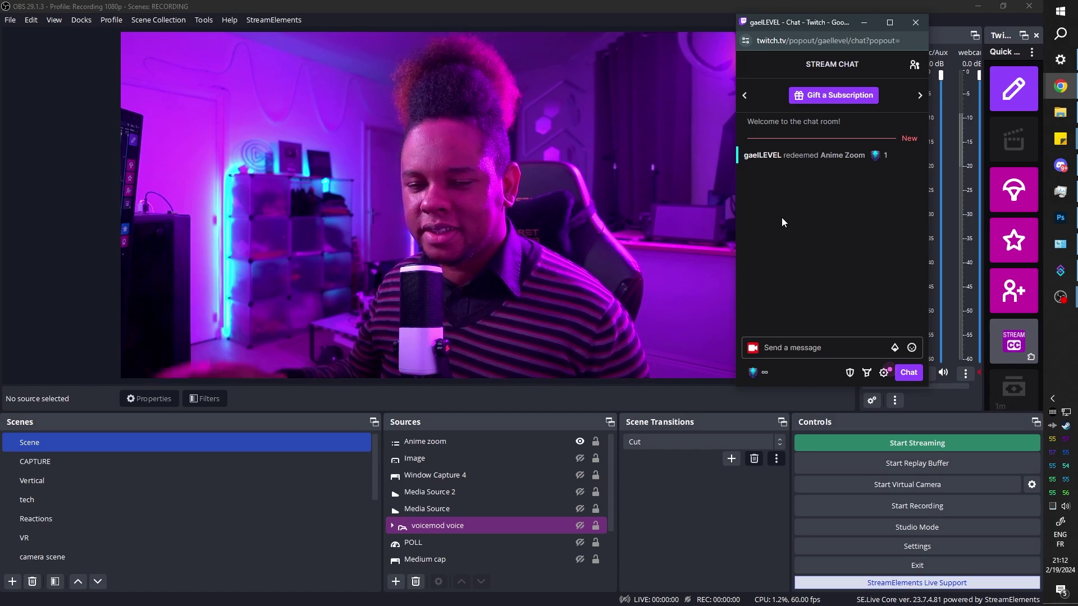
{"action": "left_click", "coordinate": [753, 373]}
{"action": "left_click", "coordinate": [763, 271]}
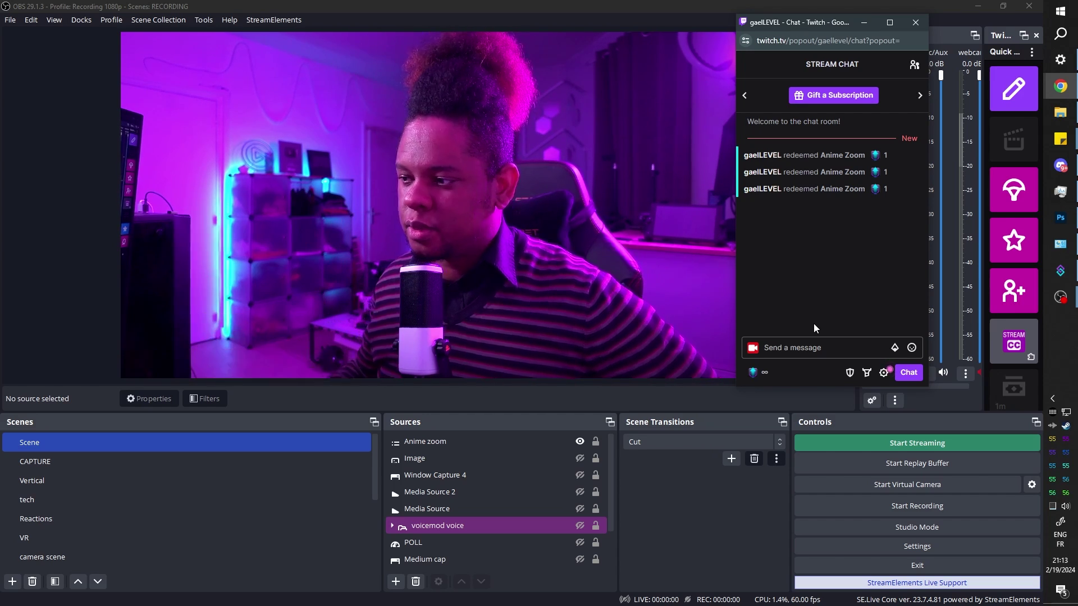
{"action": "left_click", "coordinate": [1061, 271]}
{"action": "left_click", "coordinate": [297, 235]}
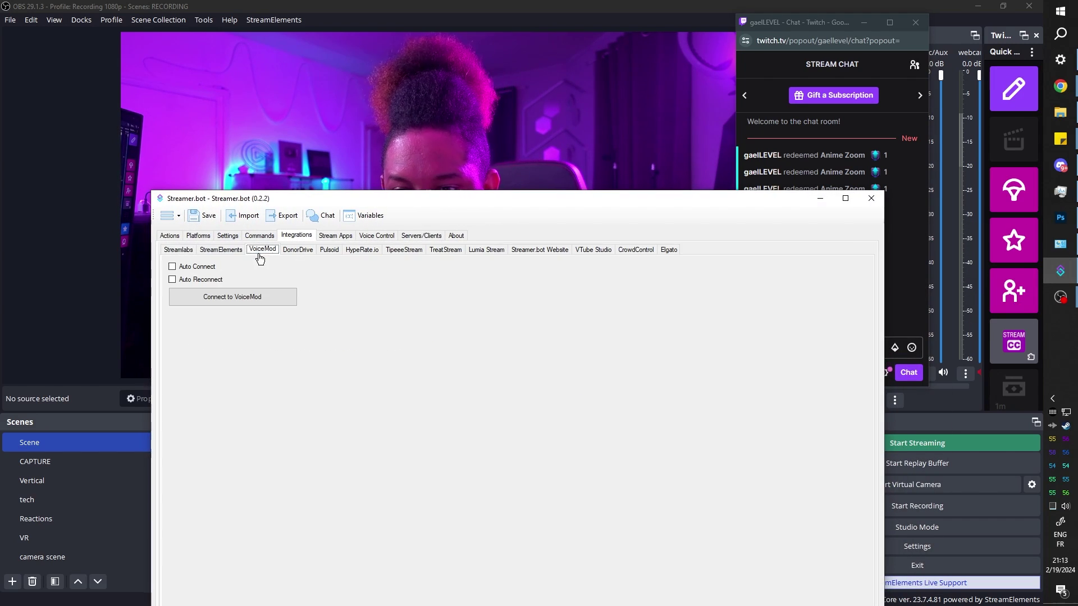